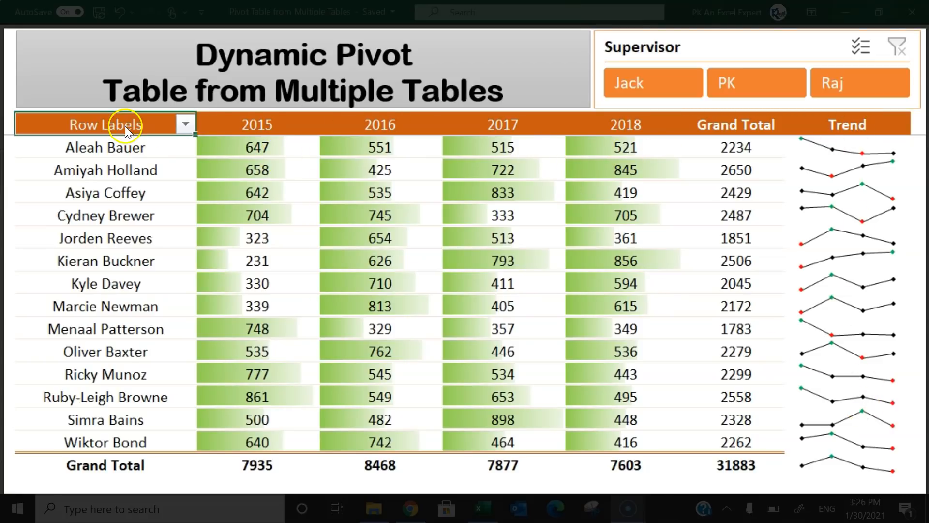
Examine the pivot report's row labels, yearly sales values and grand totals
drag(120, 147, 109, 439)
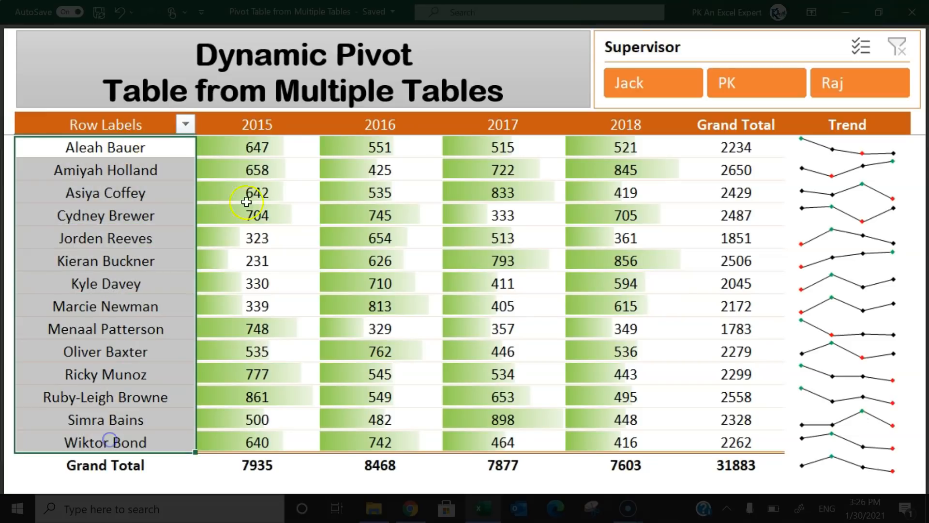
drag(250, 146, 604, 144)
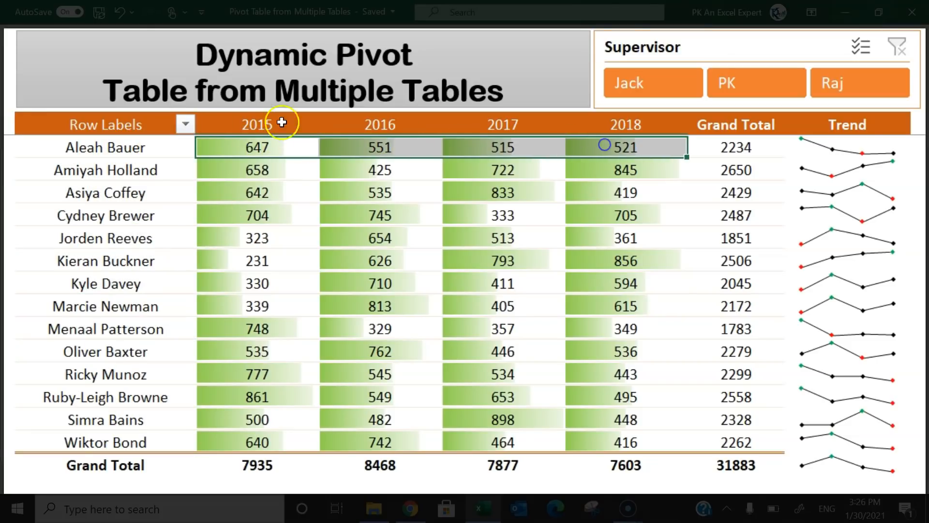
drag(743, 146, 740, 439)
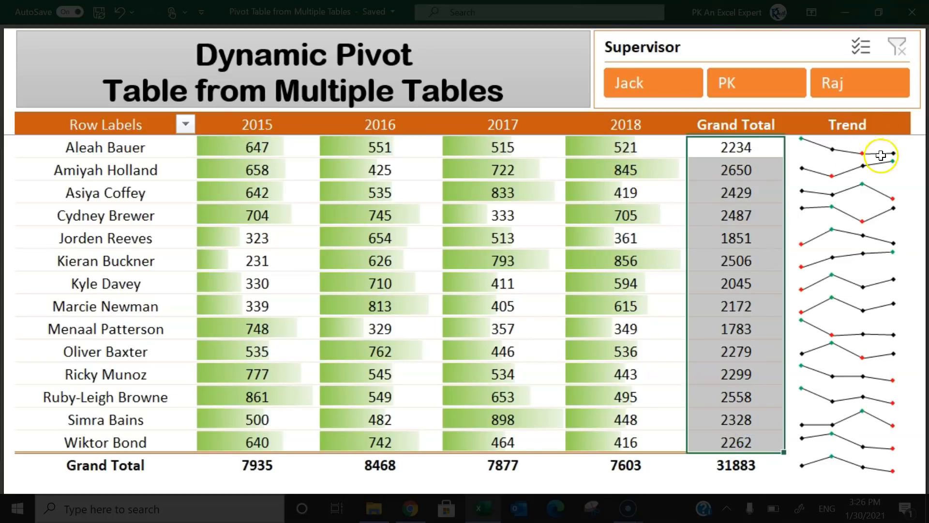
click(254, 143)
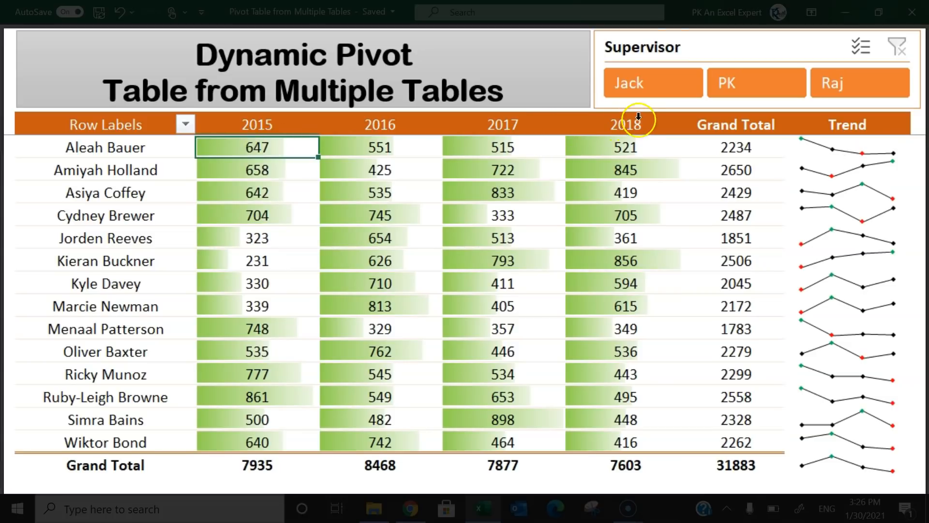
Filter the pivot report by each supervisor in turn, and clear the supervisor filter
click(653, 80)
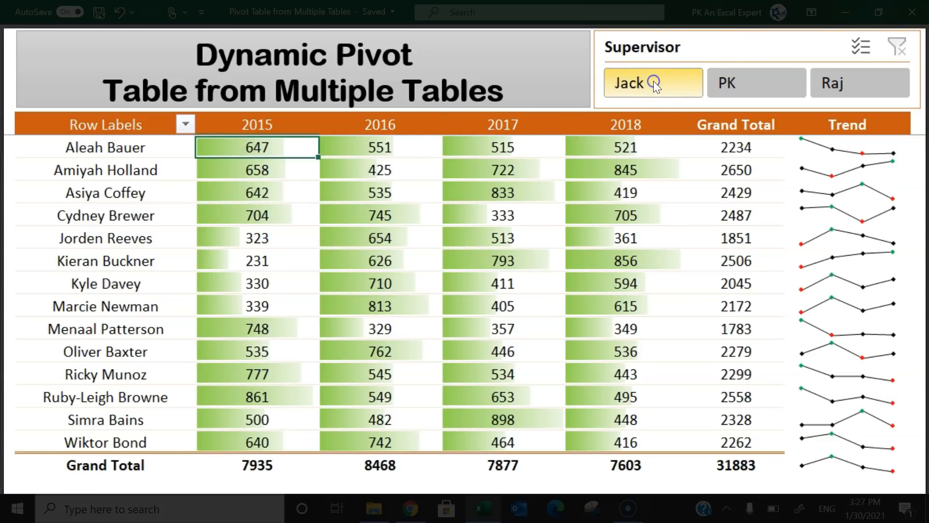
click(762, 80)
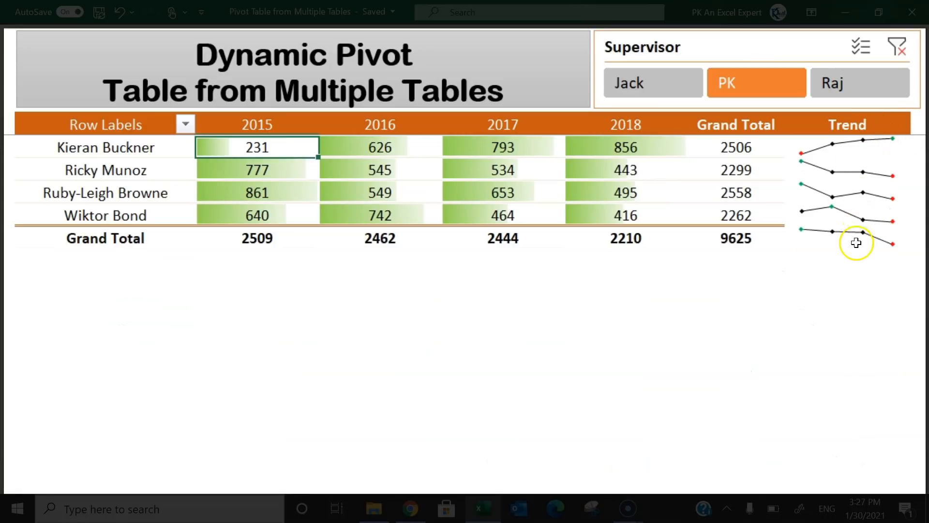
click(850, 86)
click(673, 81)
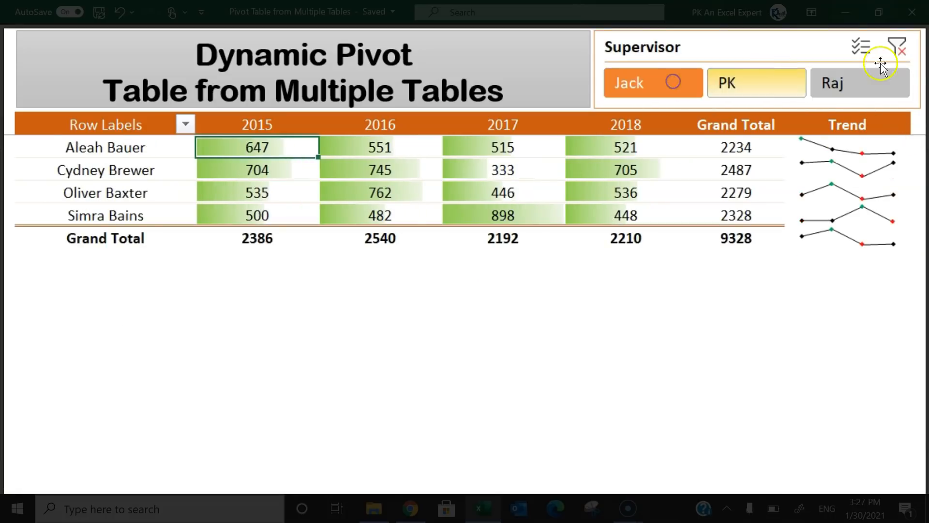
click(899, 48)
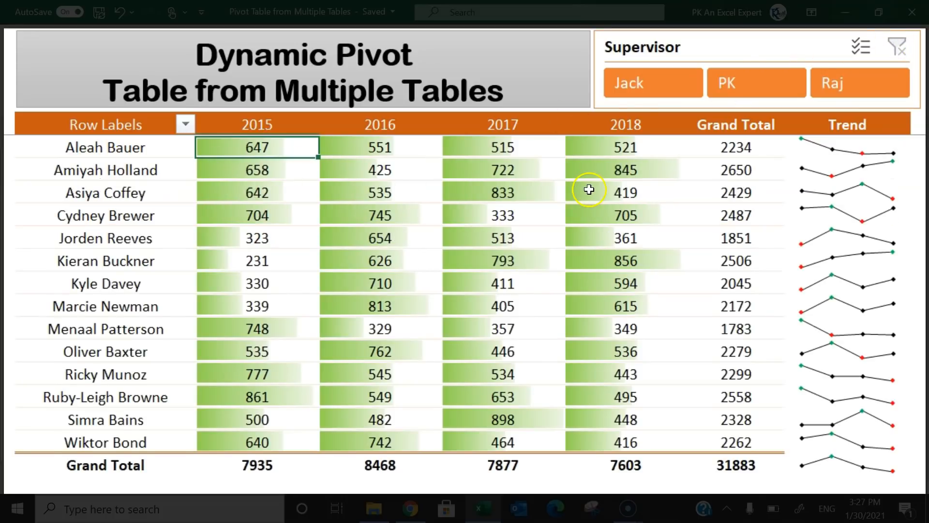
Leave the full-screen view and examine the employee IDs and heading of the 2015 table on the Data sheet
key(ctrl+shift+F1)
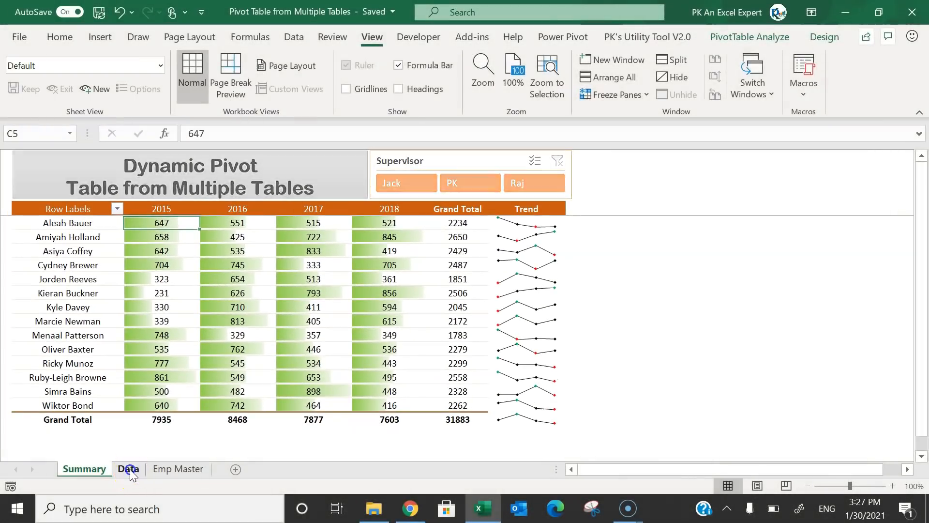
click(128, 468)
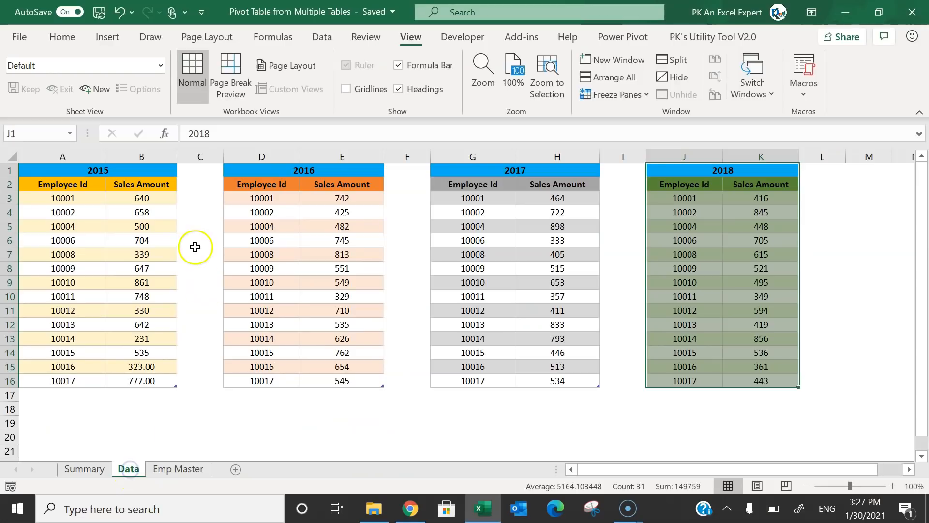
drag(119, 175, 115, 367)
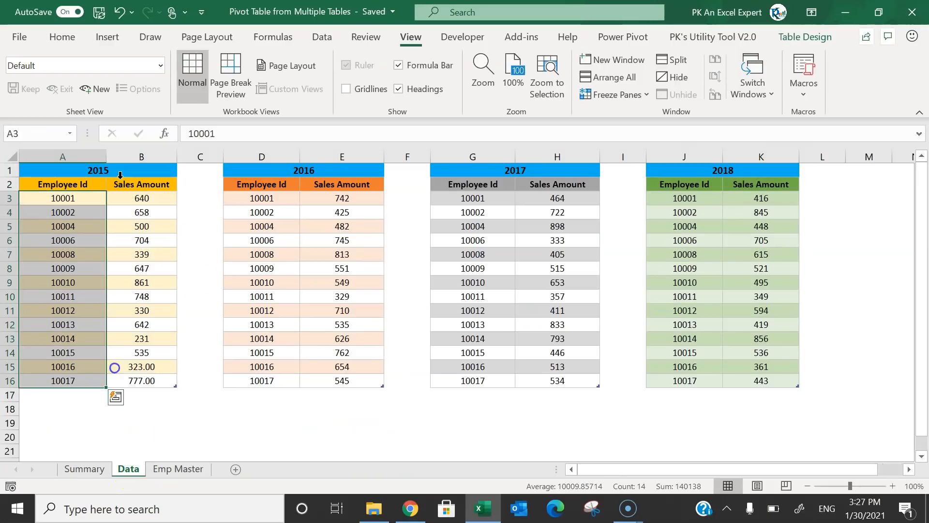
click(120, 174)
click(116, 173)
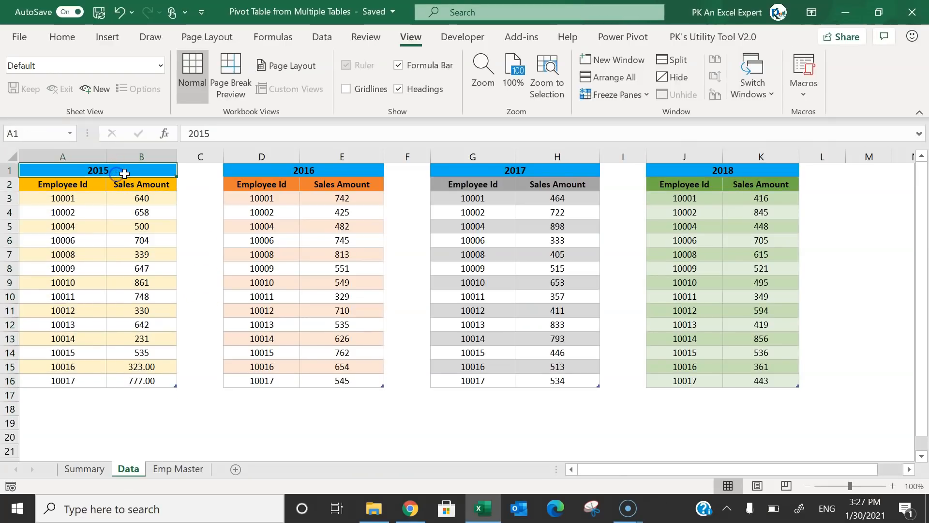
Check the table names assigned to the 2015, 2016, 2017 and 2018 tables
click(111, 224)
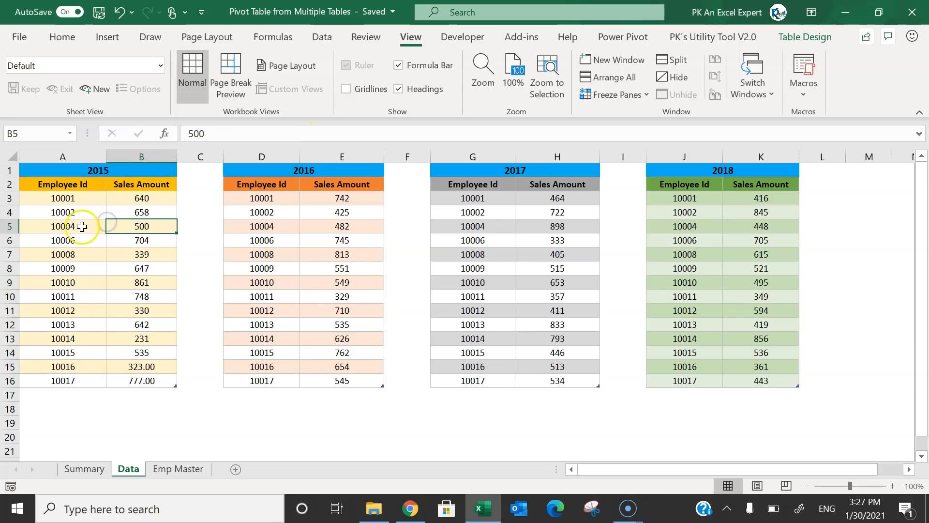
click(808, 37)
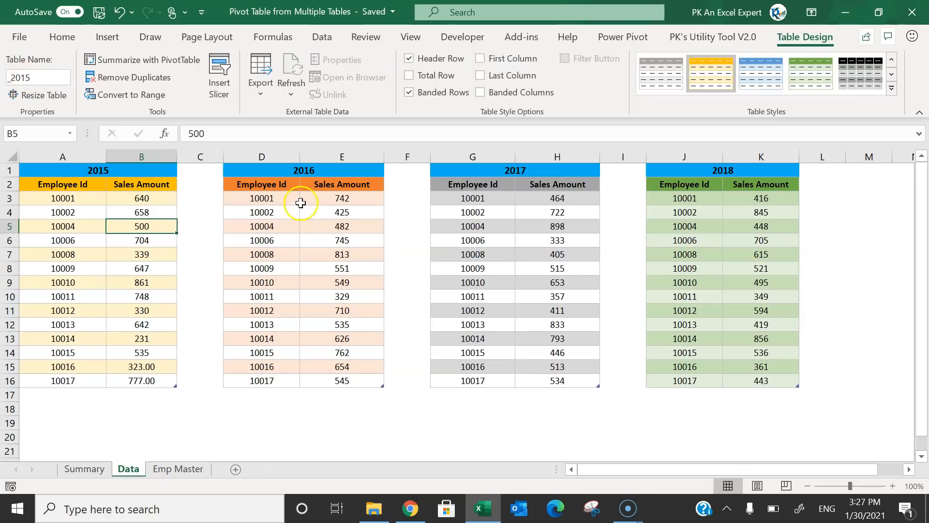
click(290, 212)
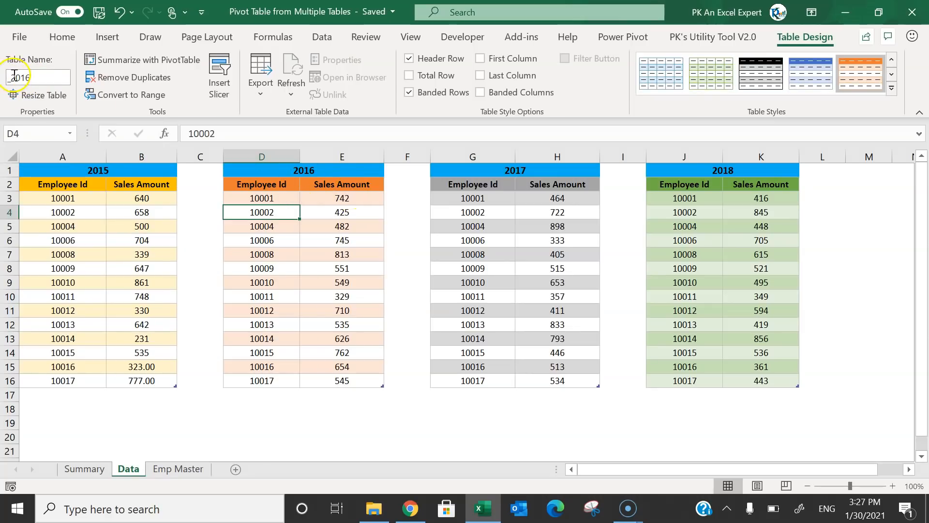
click(572, 241)
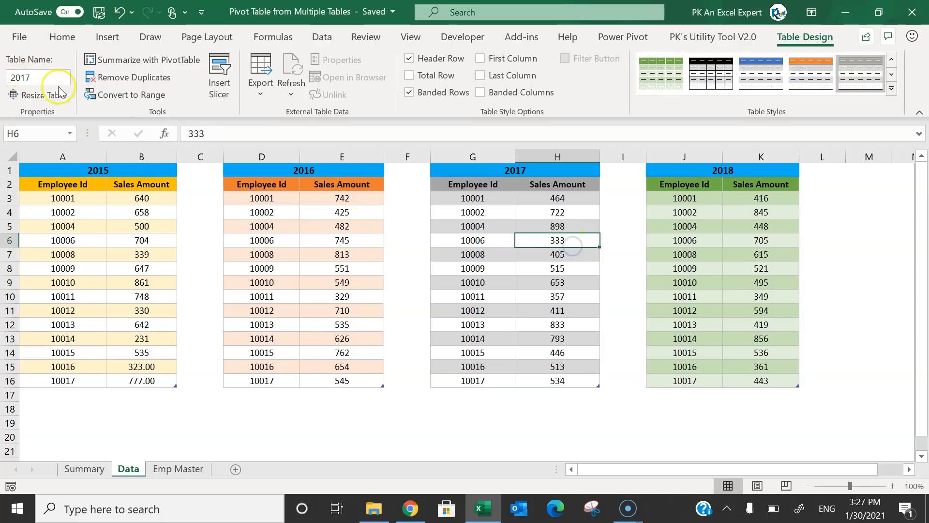
click(702, 222)
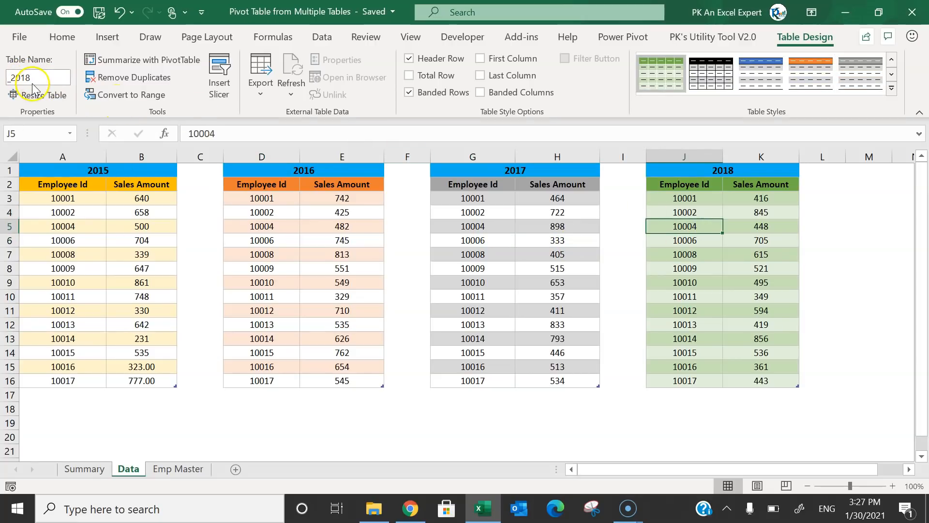
Copy the 2018 table with its heading and paste it at A1 of a new sheet
drag(688, 171, 748, 382)
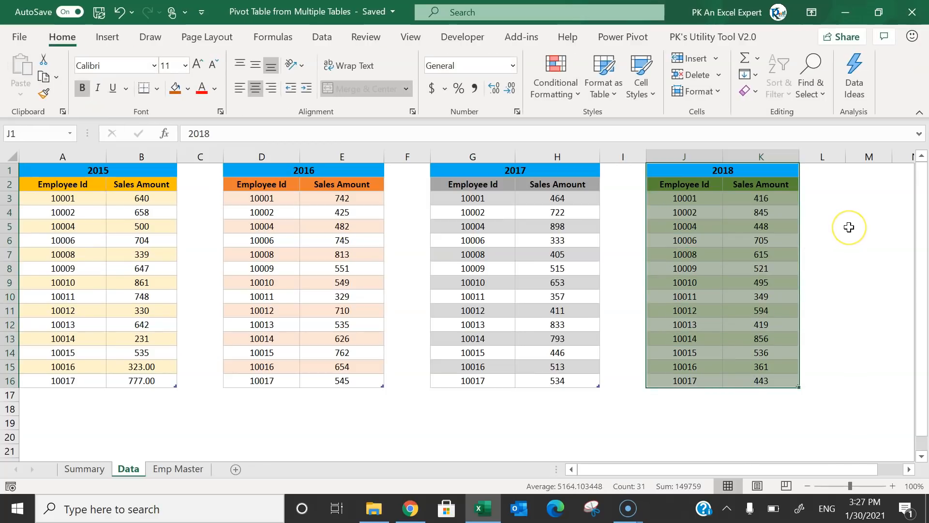
key(ctrl+c)
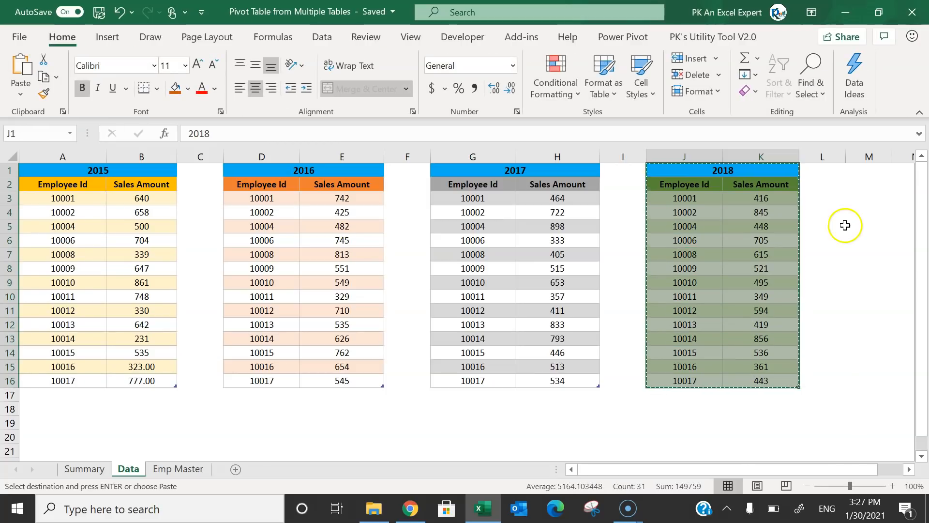
click(867, 171)
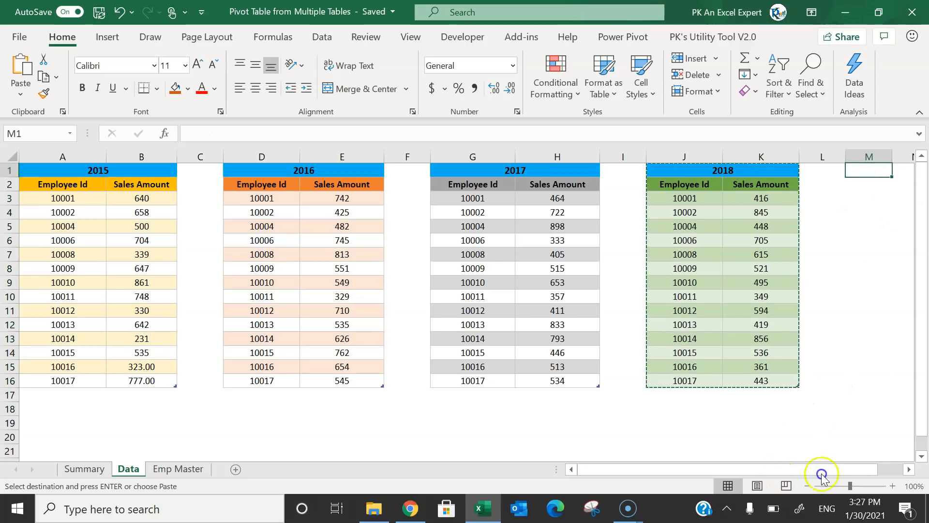
click(236, 469)
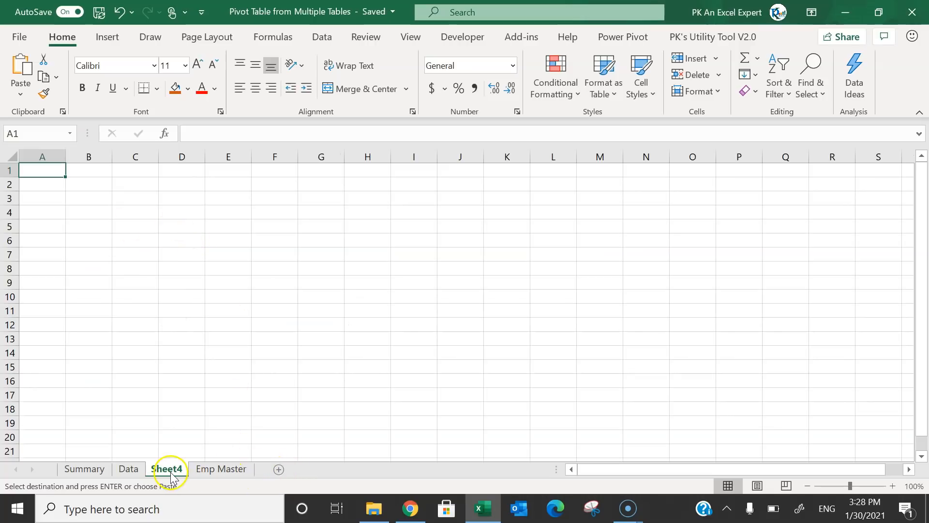
key(ctrl+v)
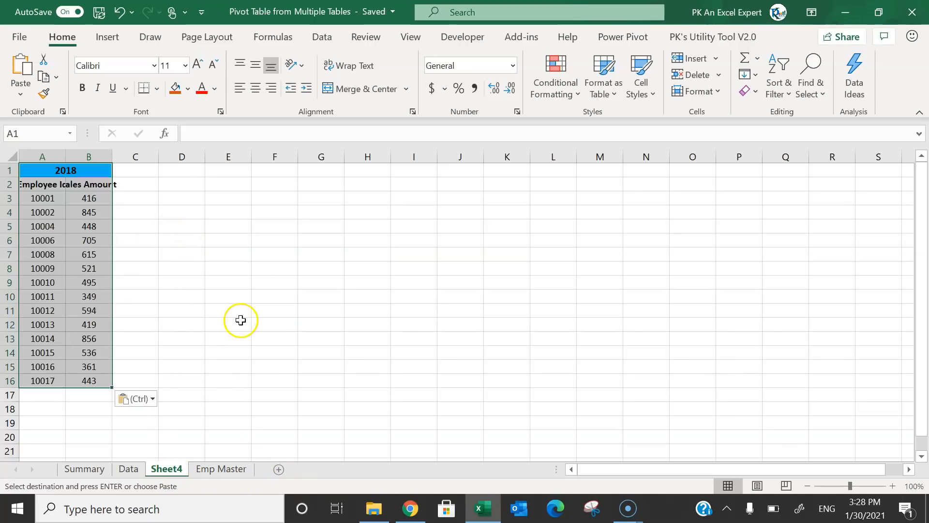
Autofit the Employee Id and Sales Amount columns of the pasted table
double_click(112, 156)
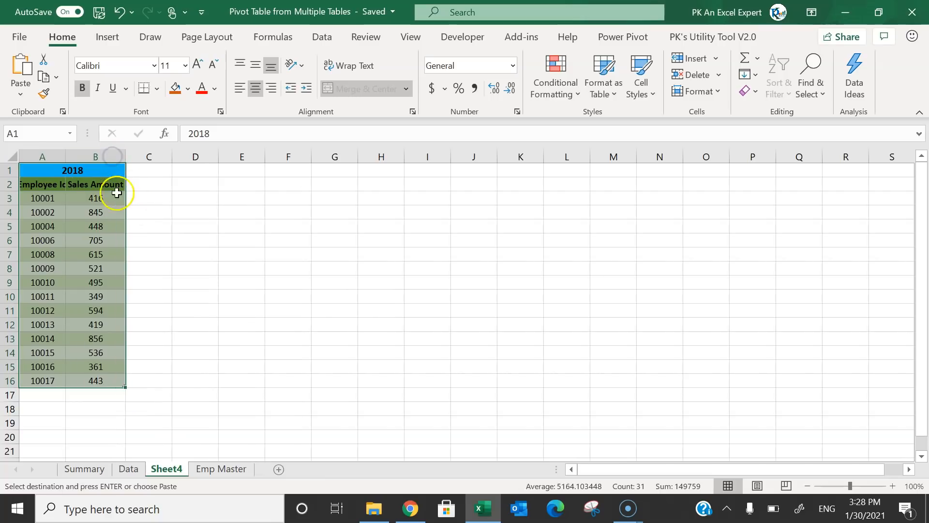
click(101, 200)
click(50, 202)
double_click(65, 156)
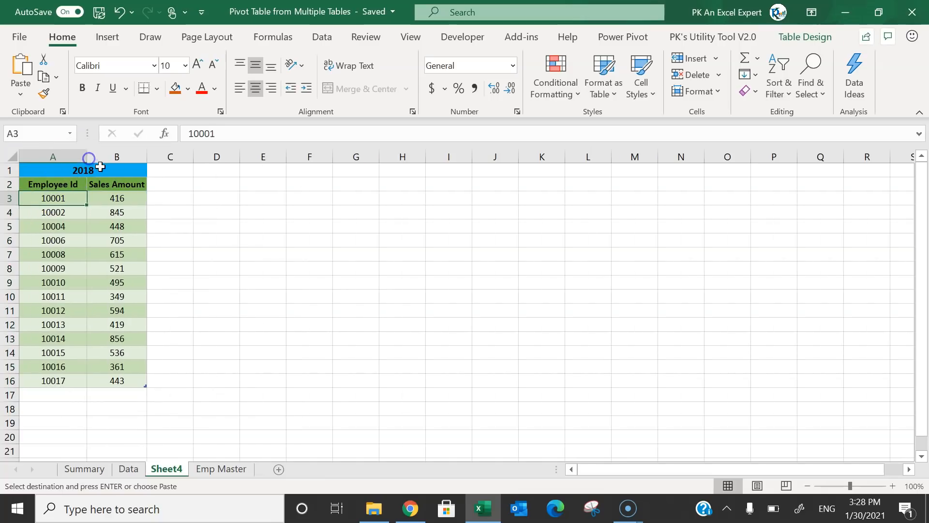
Change the merged year heading above the pasted table to 2019
click(99, 167)
text(201)
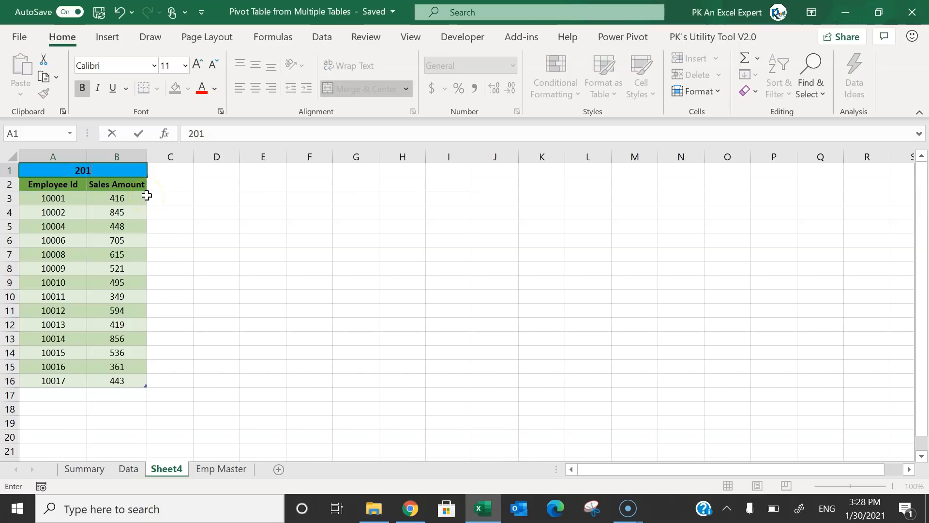
key(Return)
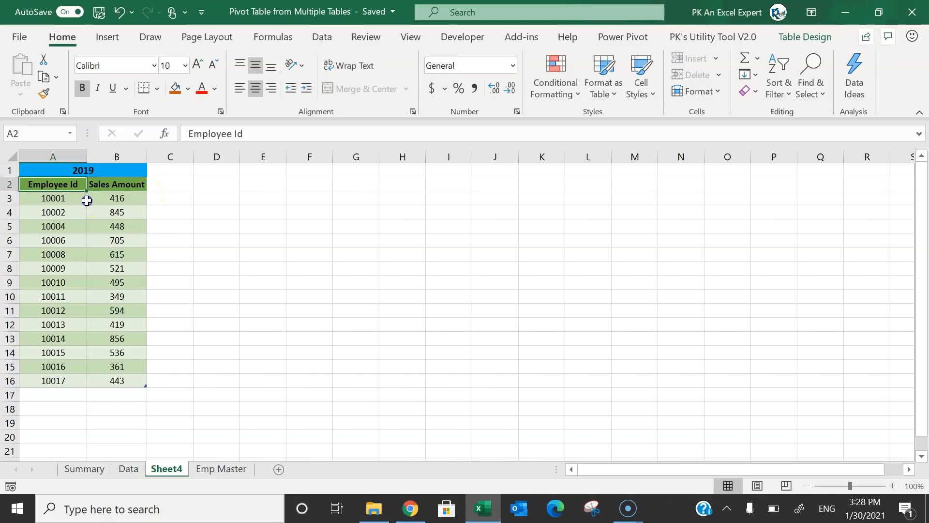
Try to rename the pasted table as 2019
click(86, 200)
click(804, 37)
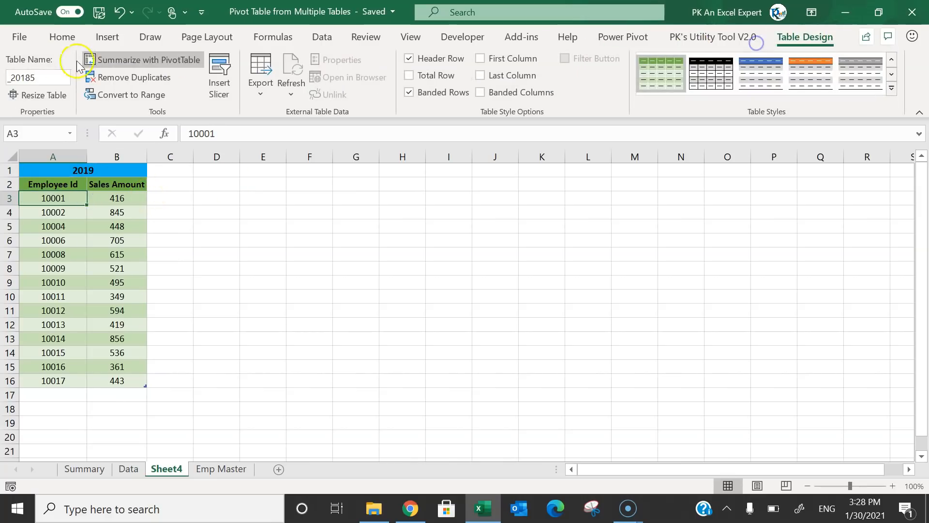
click(44, 74)
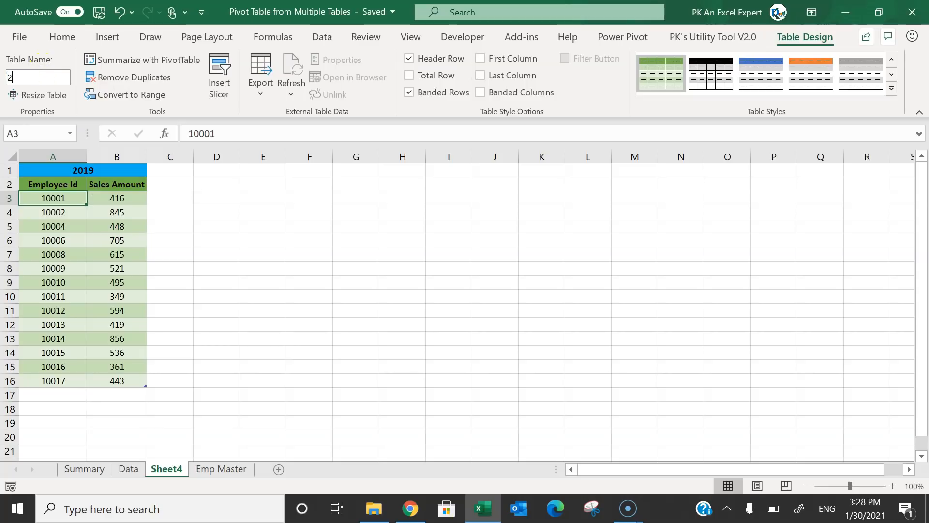
key(Return)
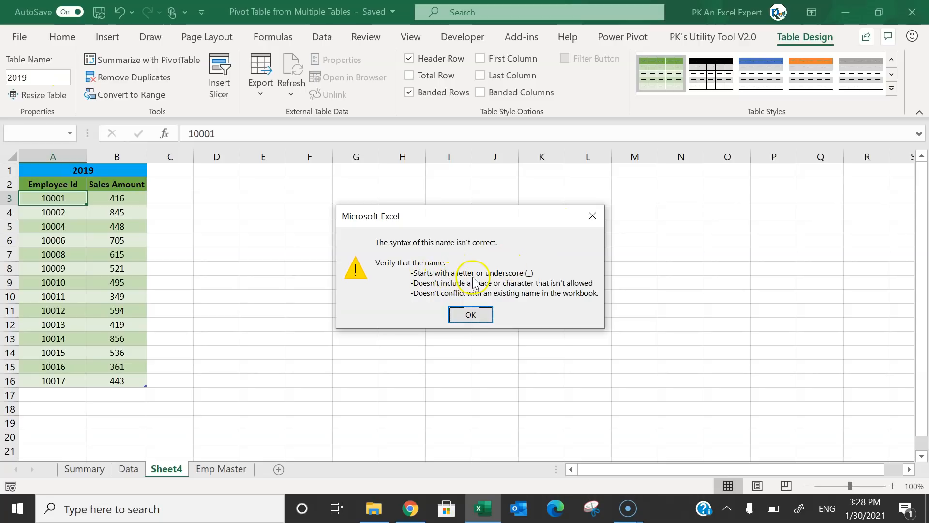
click(592, 216)
Rename the pasted table as _2019
click(44, 76)
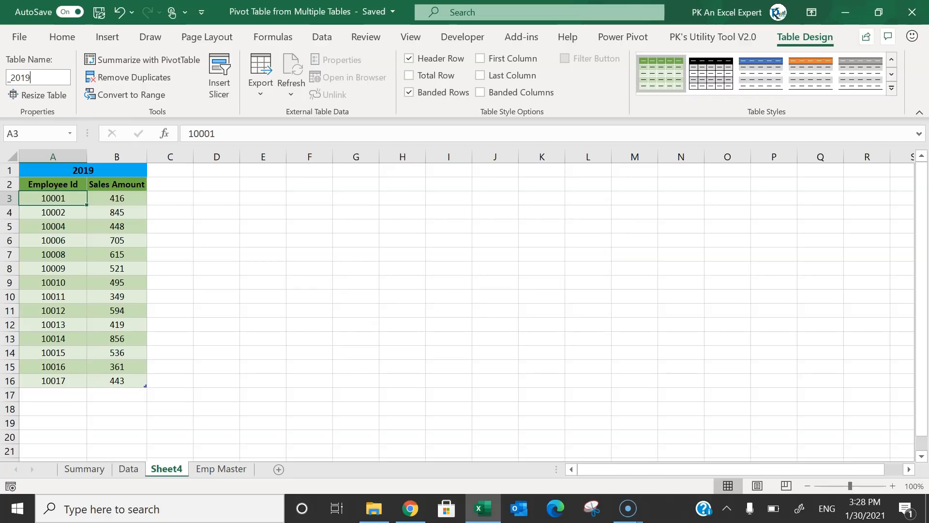
text(_2019)
click(106, 195)
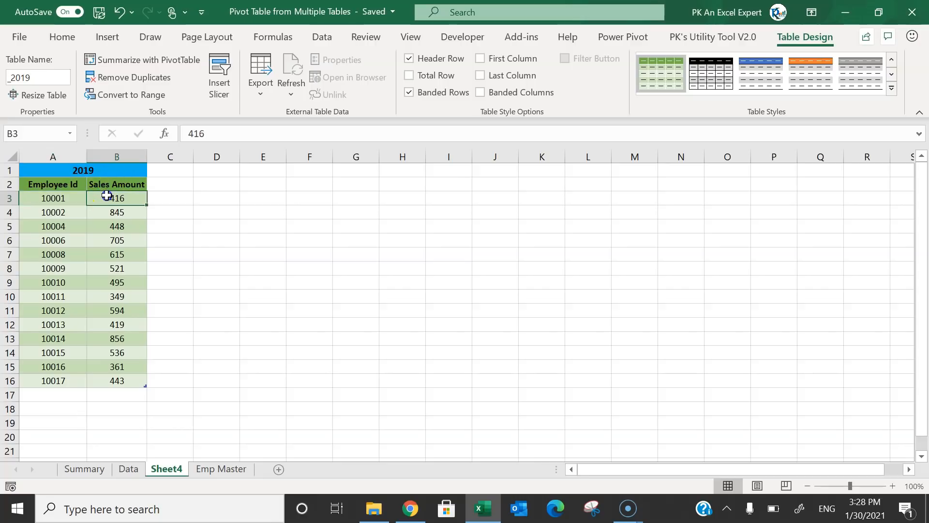
Widen the Employee Id column slightly and clear all the Sales Amount values in the 2019 table
drag(87, 156, 96, 156)
drag(127, 198, 126, 384)
key(Delete)
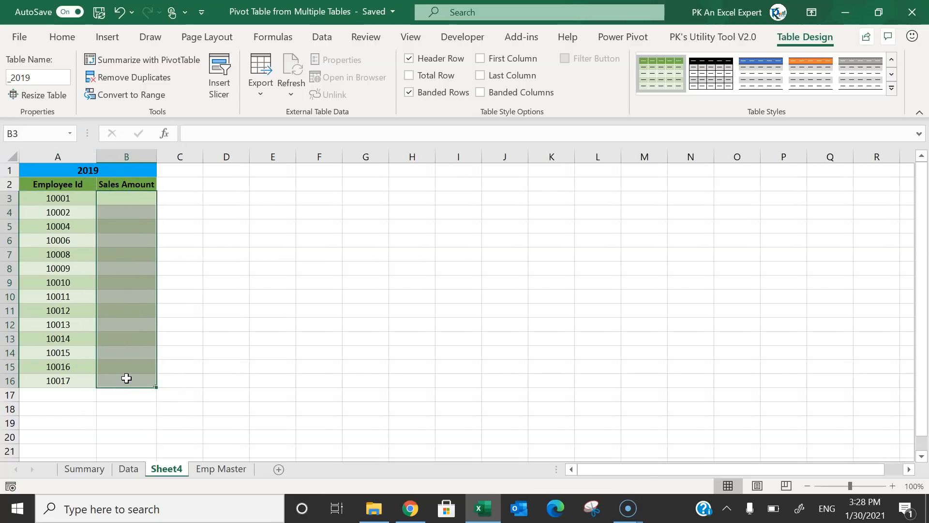
key(Up)
key(Down)
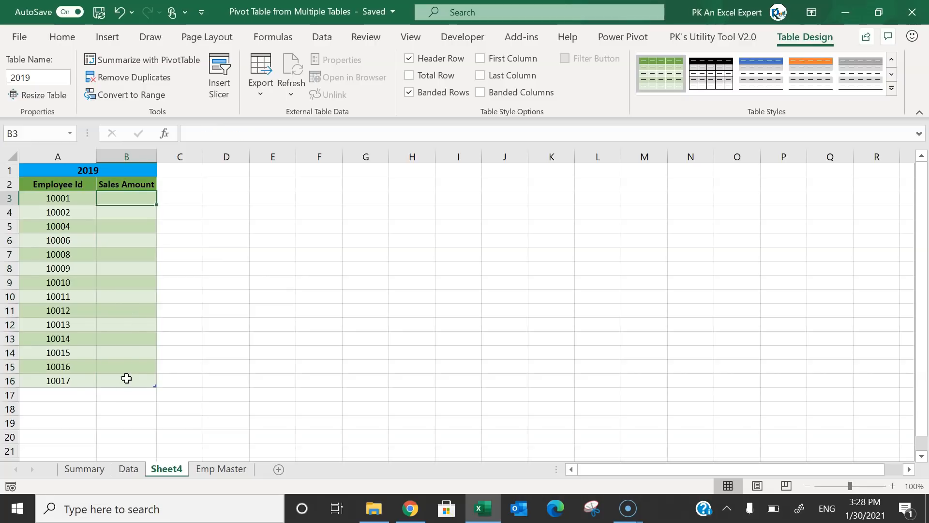
Fill the Sales Amount column with random numbers using =RANDBETWEEN(200,800), entered in B3
text(=ran)
key(Down)
key(Down)
key(Tab)
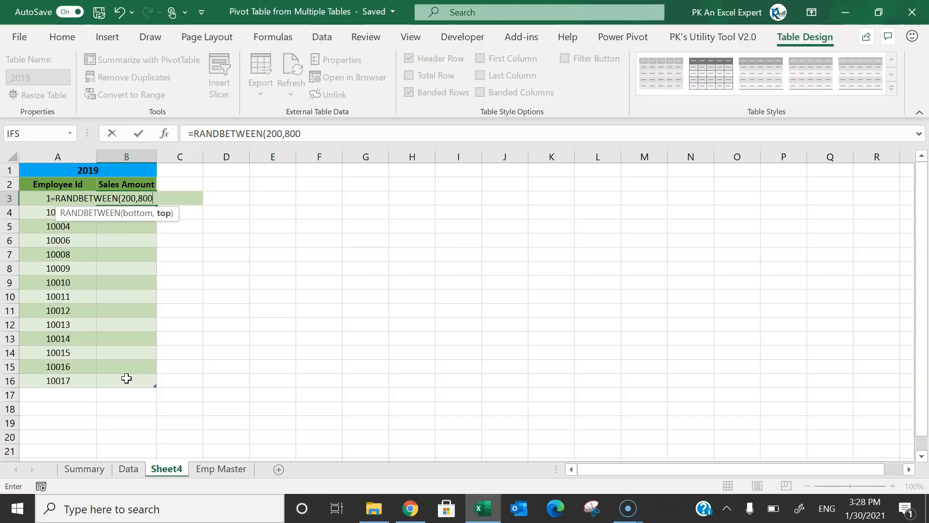
key(Return)
Replace the formulas in the 2019 table's Sales Amount column with their static values
key(Left)
key(Right)
key(Up)
key(ctrl+shift+Down)
key(ctrl+c)
key(alt+e)
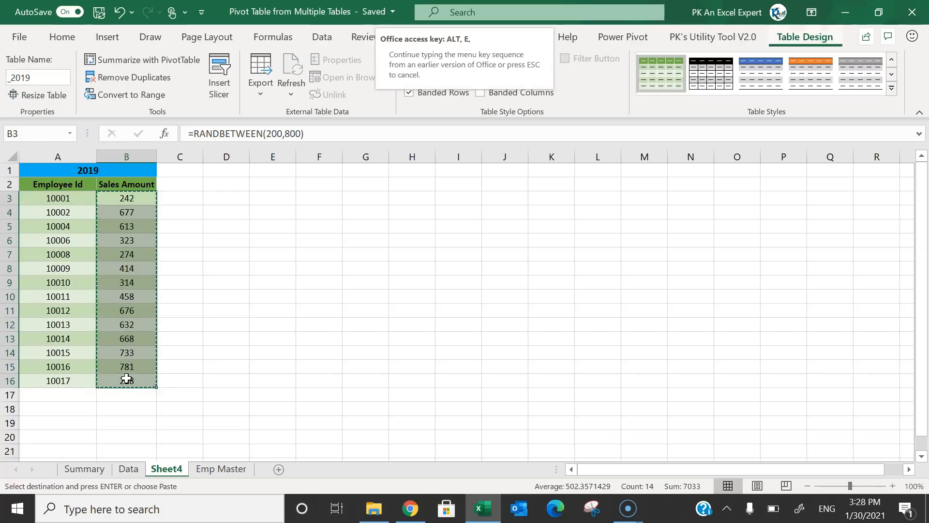
key(s)
key(v)
key(Return)
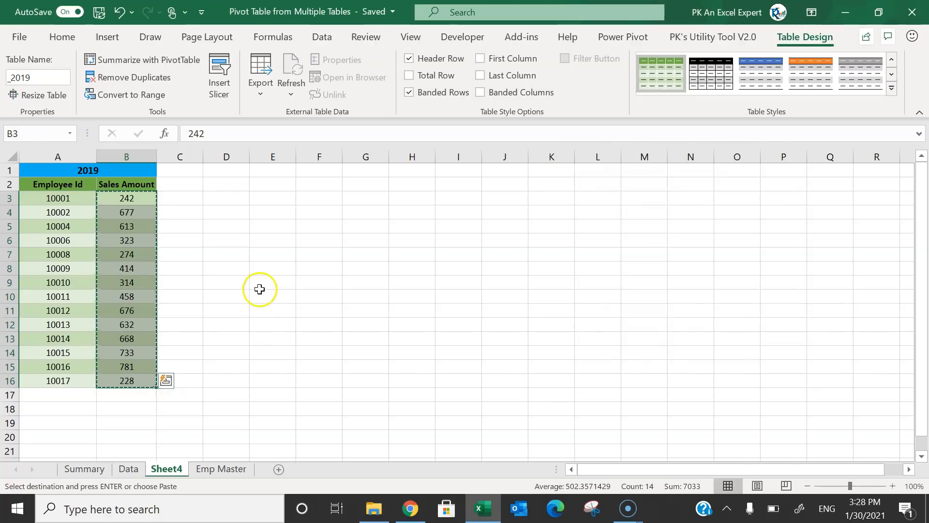
key(Escape)
click(121, 217)
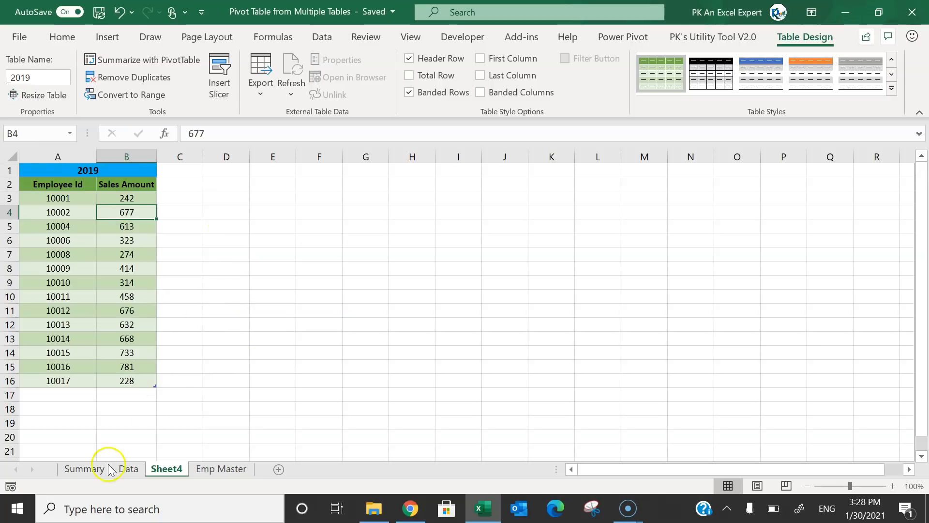
Show row and column headings on the Summary sheet and refresh the pivot table to bring in the 2019 data
click(85, 469)
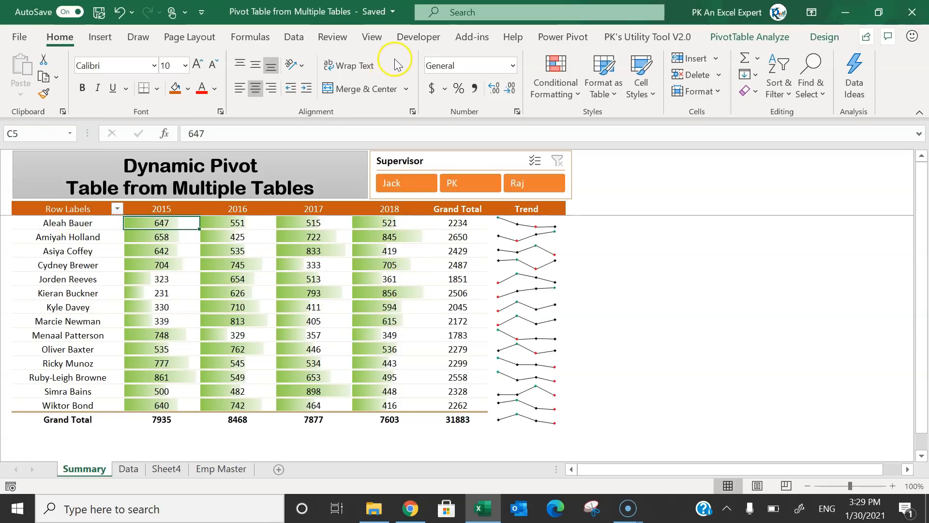
click(373, 38)
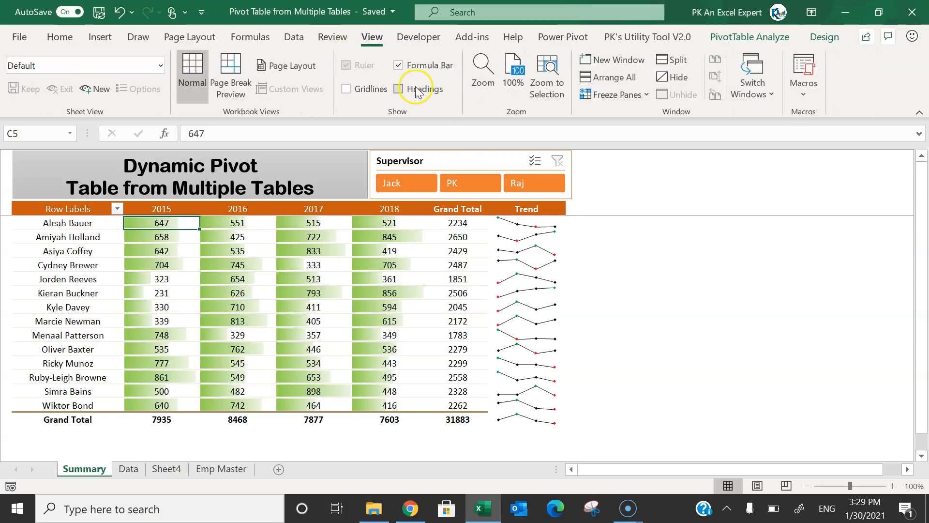
click(417, 91)
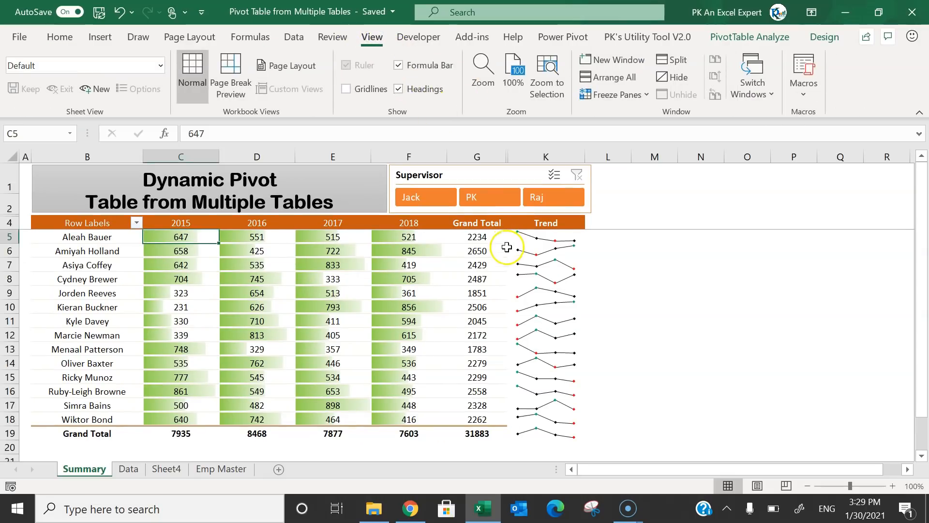
right_click(320, 247)
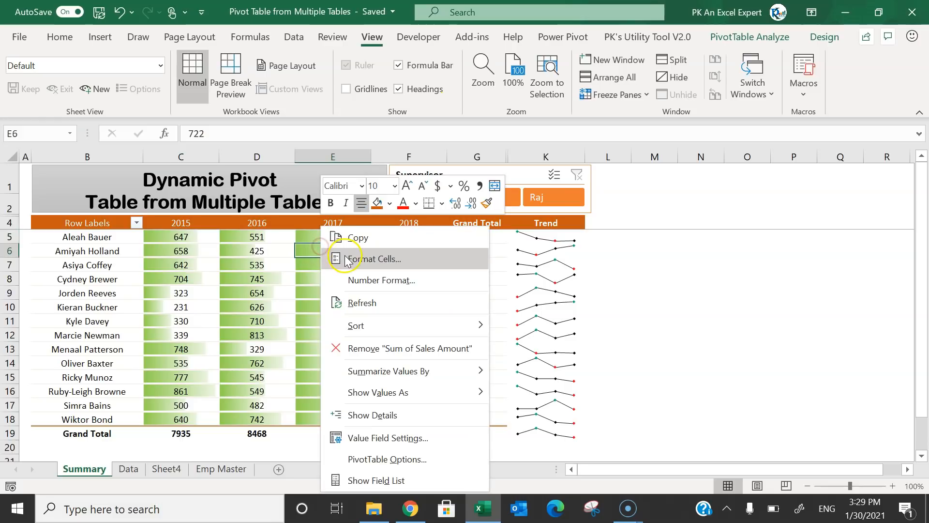
click(366, 302)
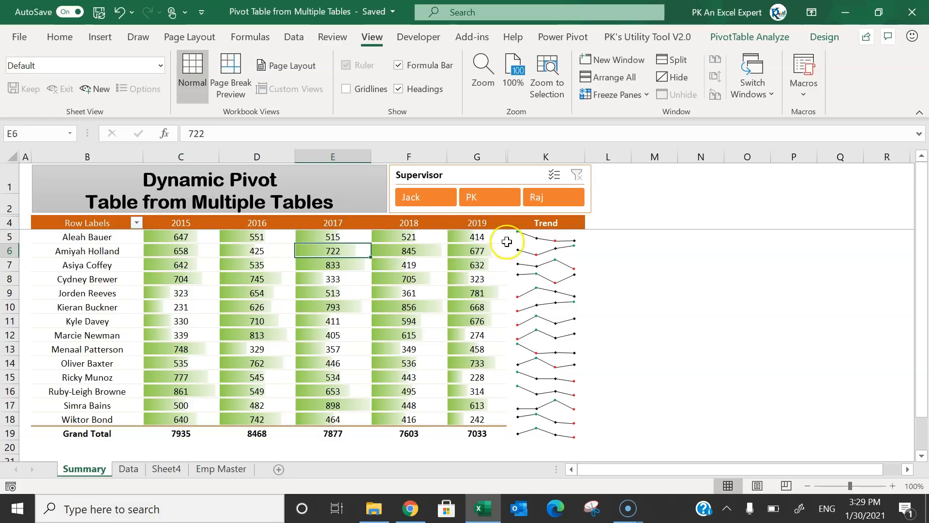
Unhide the columns between G and K on the Summary sheet
drag(481, 223, 475, 431)
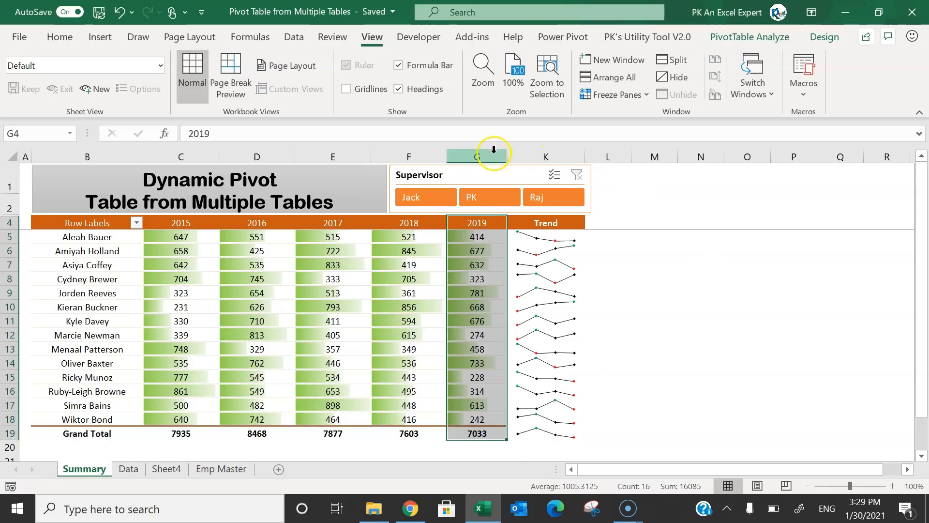
drag(505, 154, 515, 154)
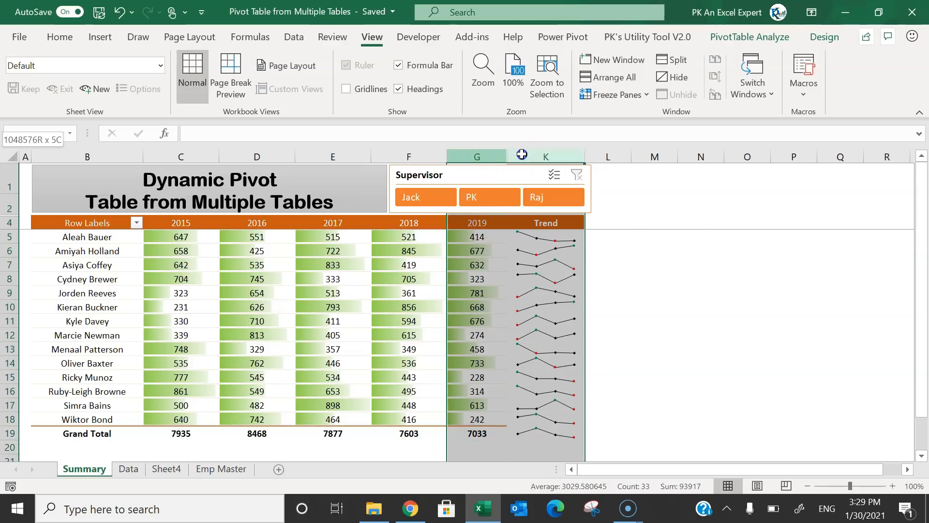
right_click(494, 251)
click(544, 474)
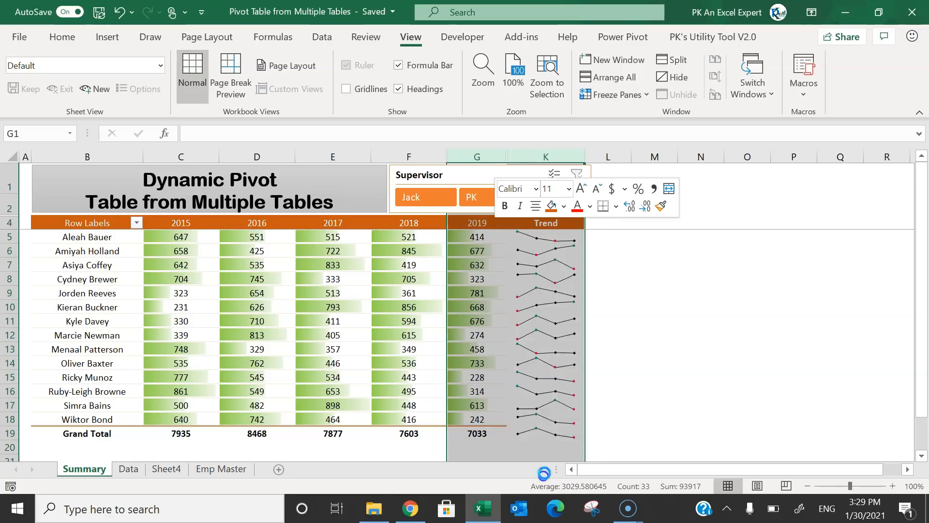
click(554, 237)
Hide the empty columns I and J between the pivot table and the Trend column
drag(635, 159, 687, 157)
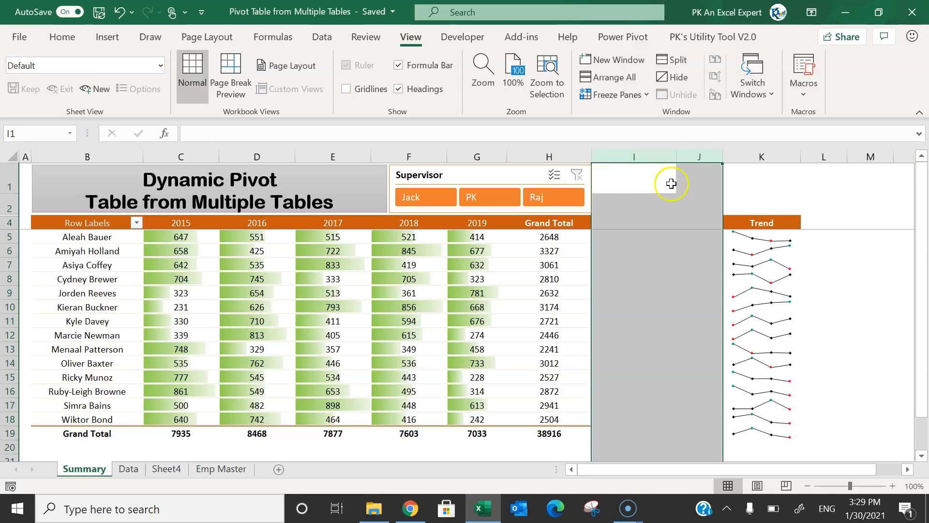
right_click(644, 201)
click(677, 437)
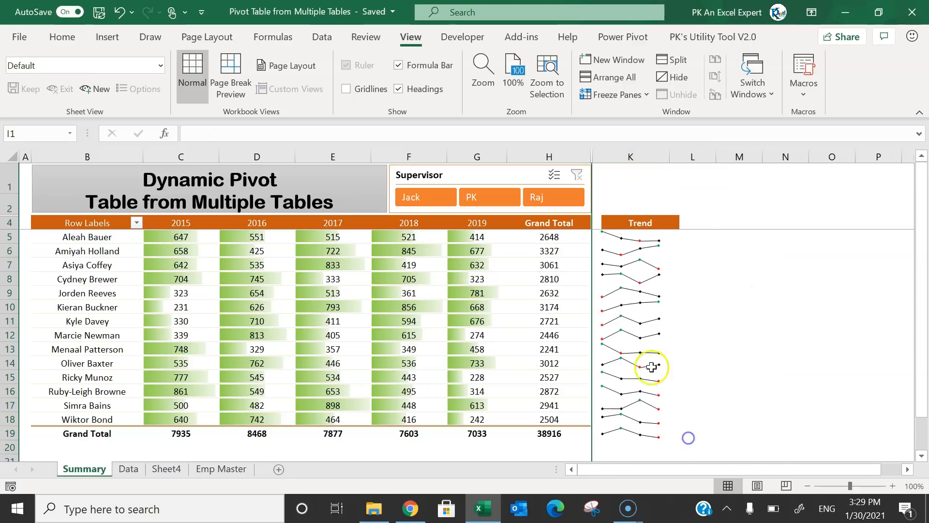
click(637, 225)
Extend the data range of the Trend sparkline group to C5:G64 so it includes 2019
click(646, 241)
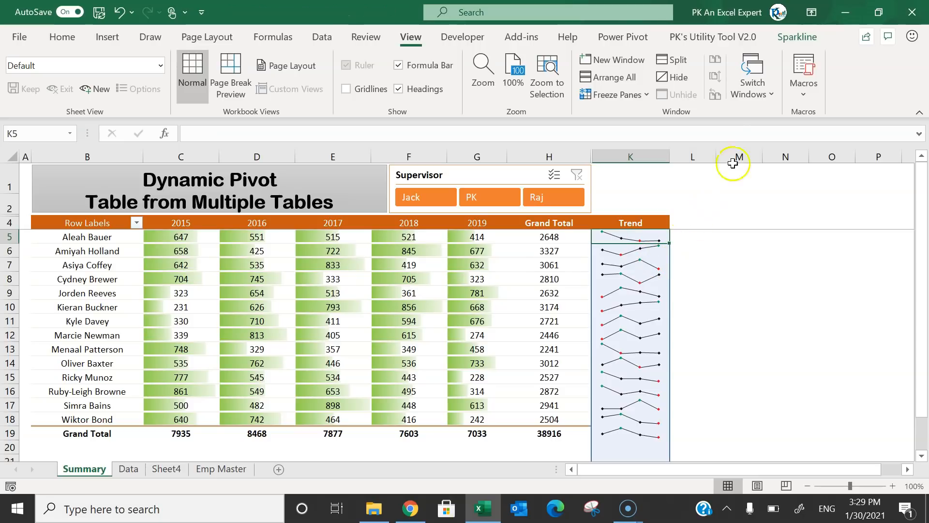
click(809, 40)
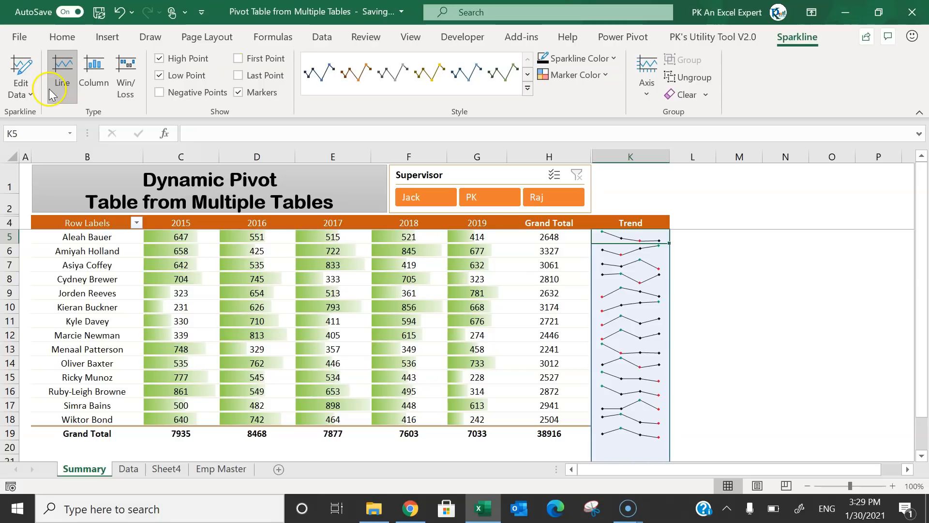
click(22, 89)
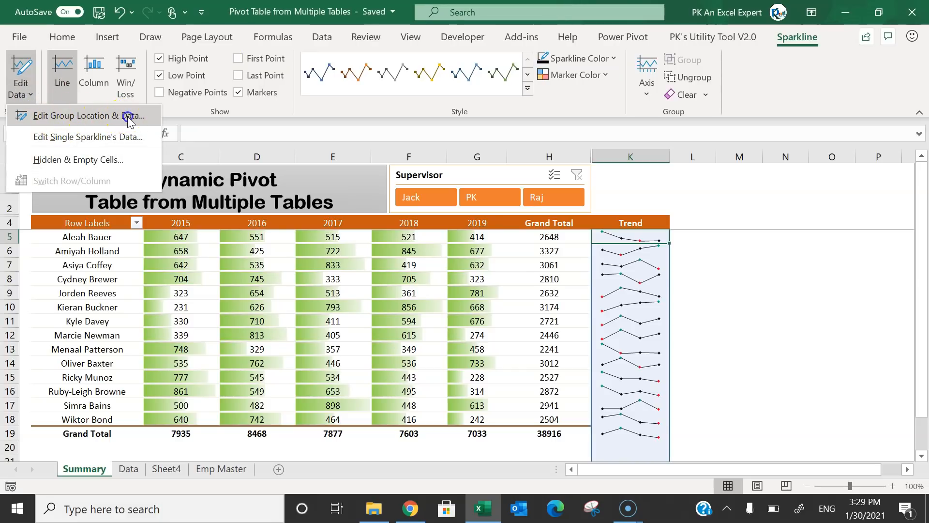
click(126, 116)
drag(676, 241, 558, 286)
click(532, 328)
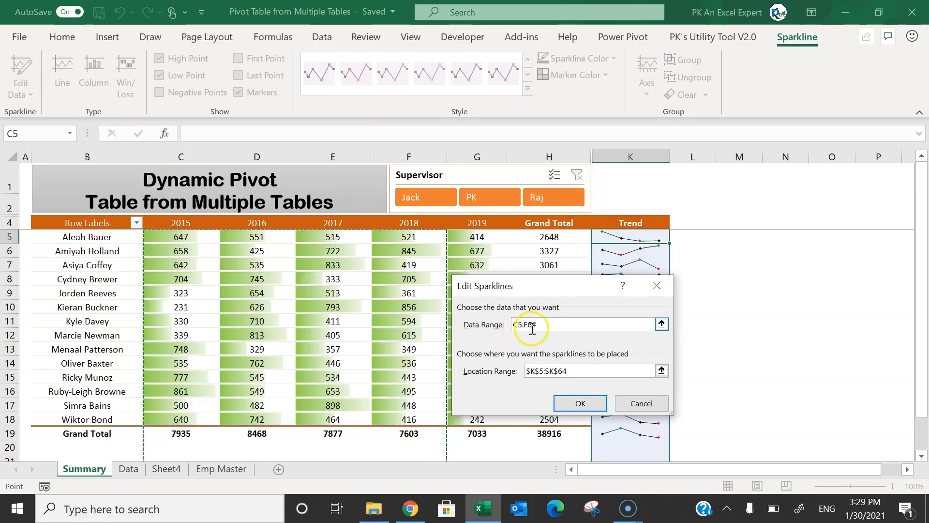
click(542, 324)
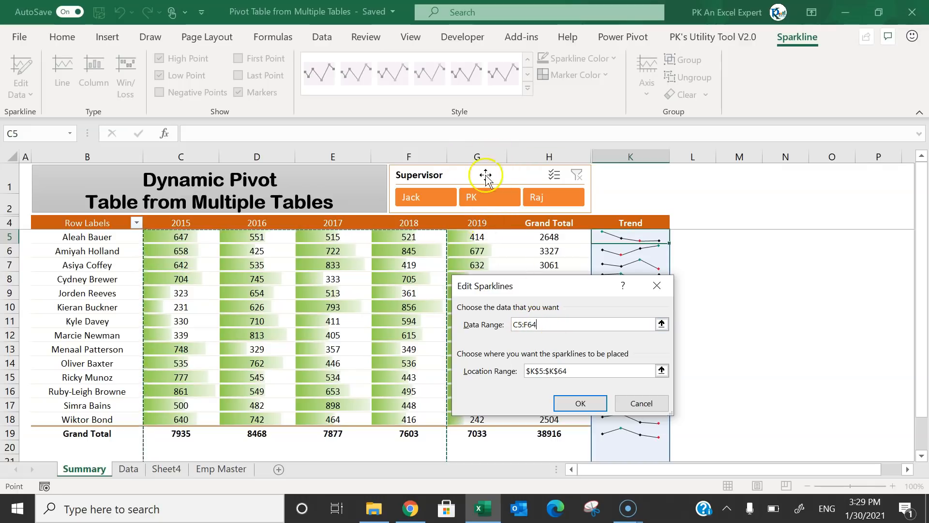
click(527, 324)
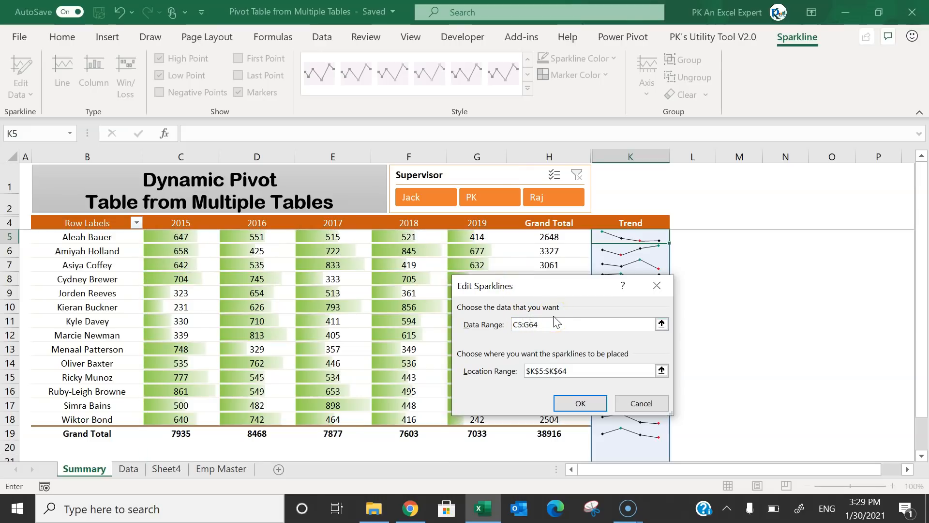
click(580, 405)
click(646, 225)
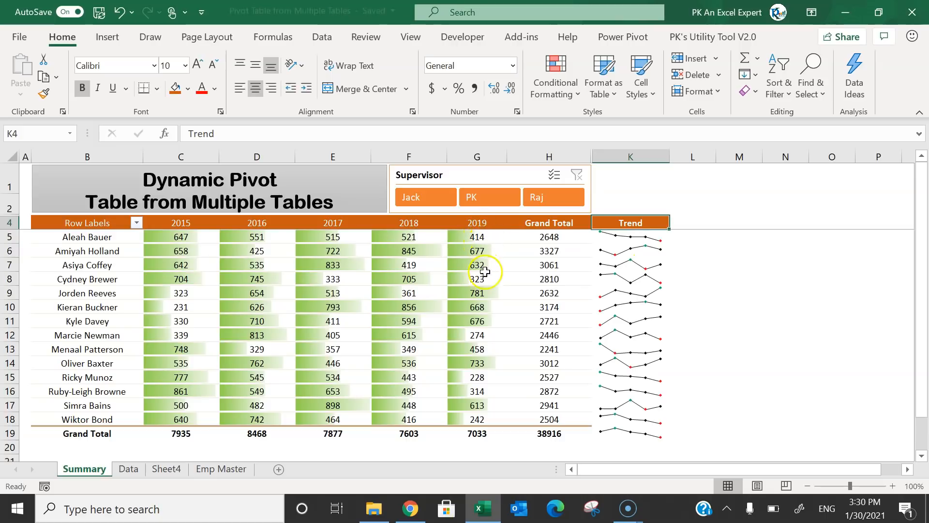
Try filtering the pivot table by the second and third supervisors in the Supervisor slicer, and clear the filter
click(486, 202)
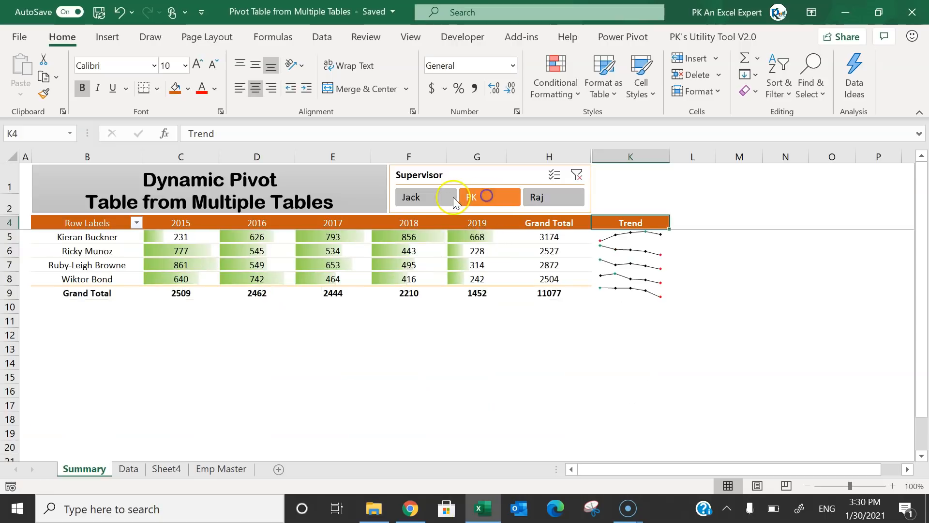
click(552, 197)
click(577, 175)
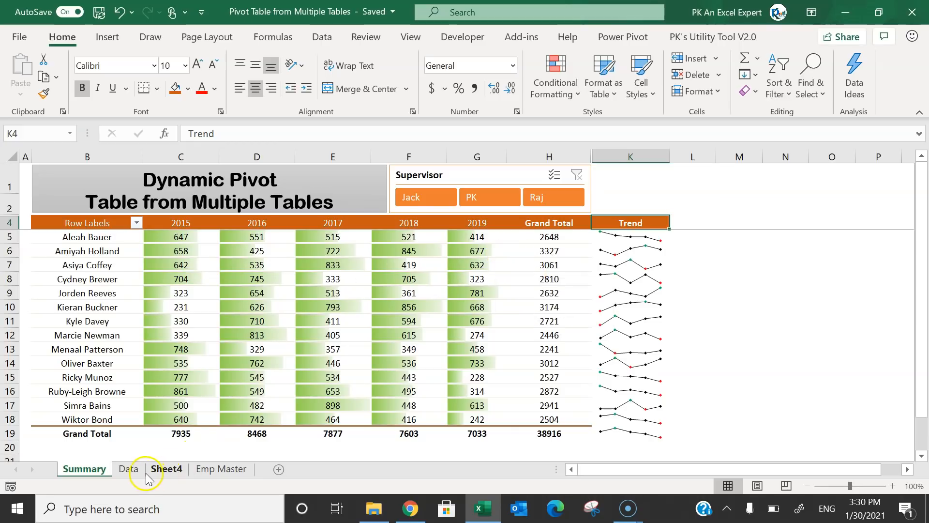
Review the 2019 table on Sheet4 and the year column headers of the pivot table on the Summary sheet
click(167, 468)
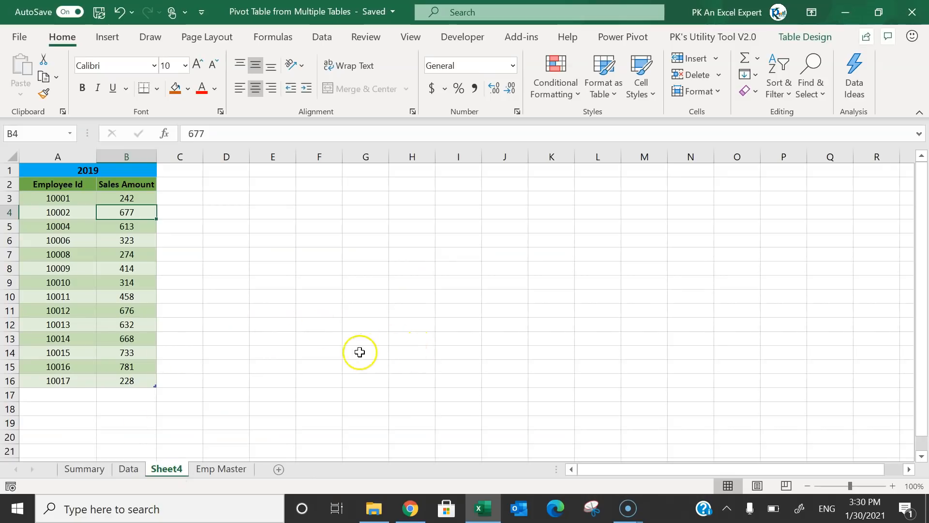
click(100, 470)
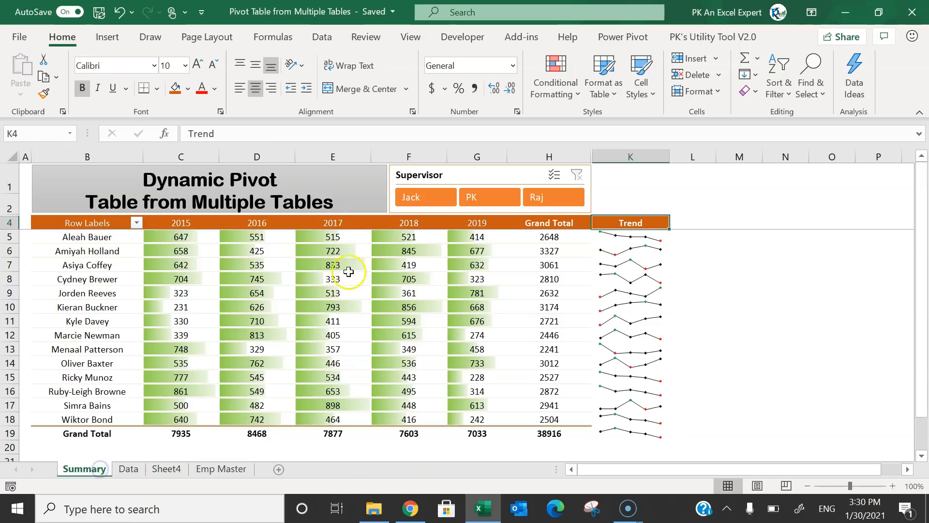
click(329, 224)
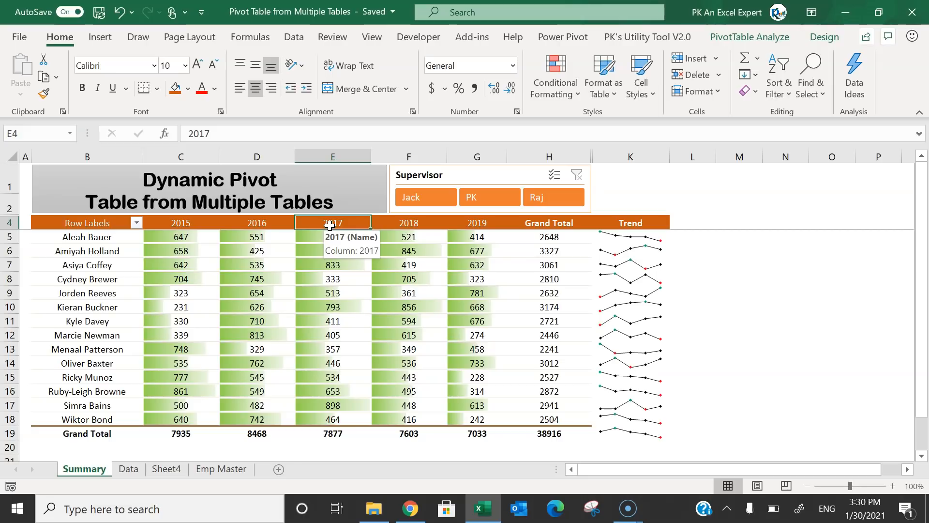
Copy the 2015 table from the Data sheet and paste it as values at A1 of a new blank workbook
click(135, 469)
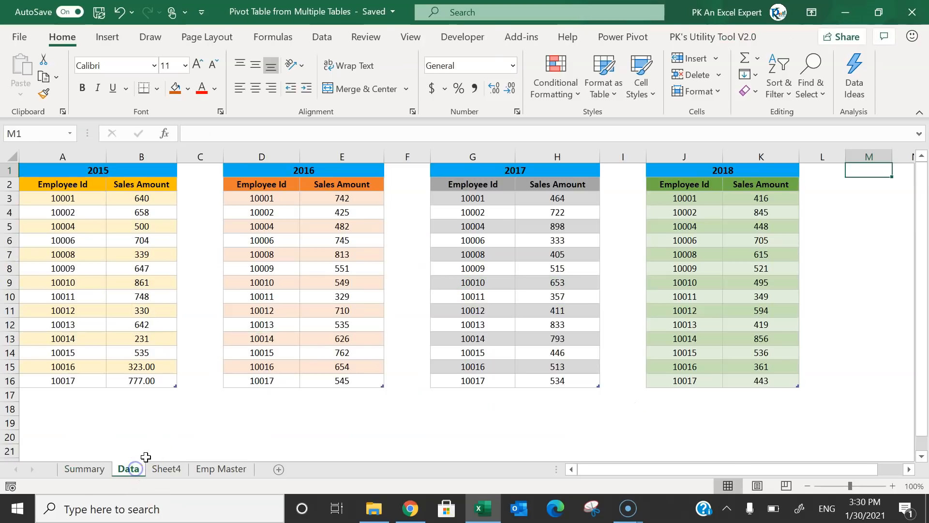
click(38, 183)
key(ctrl+a)
key(ctrl+a)
key(ctrl+c)
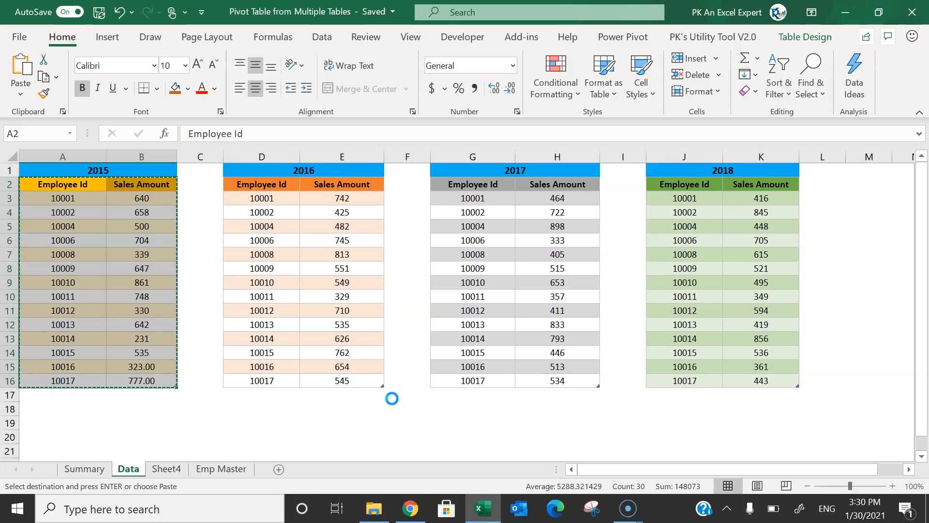
key(ctrl+n)
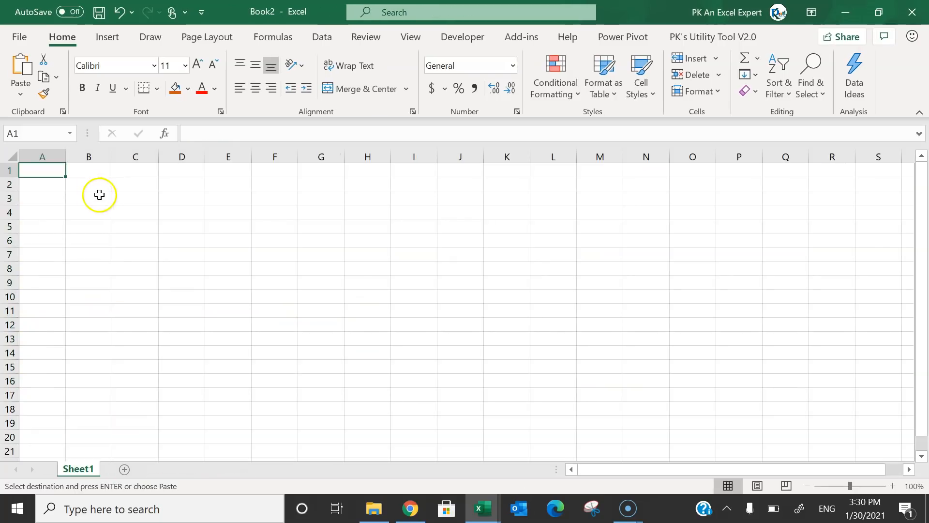
key(ctrl+alt+v)
key(v)
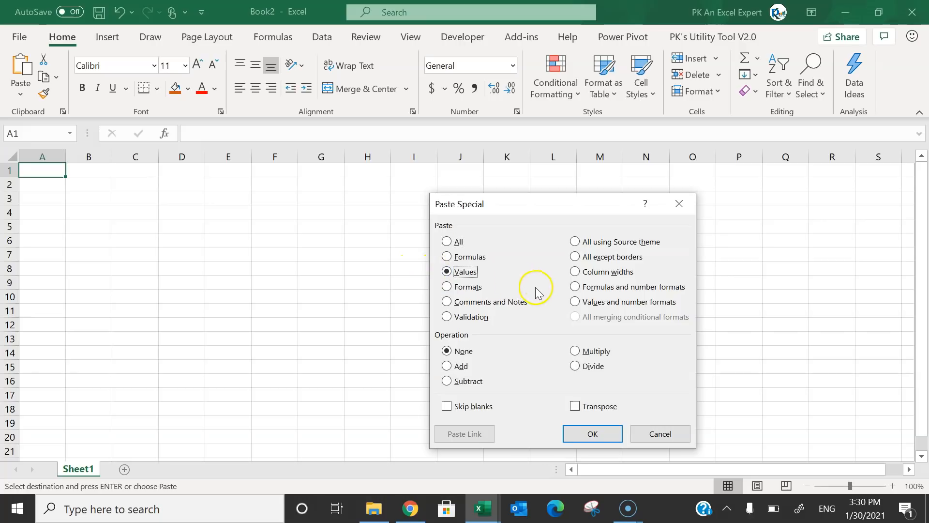
click(592, 433)
Widen columns A and B so the Employee Id and Sales Amount headers fit
click(189, 248)
key(ctrl+shift+Right)
key(ctrl+shift+Down)
key(ctrl+space)
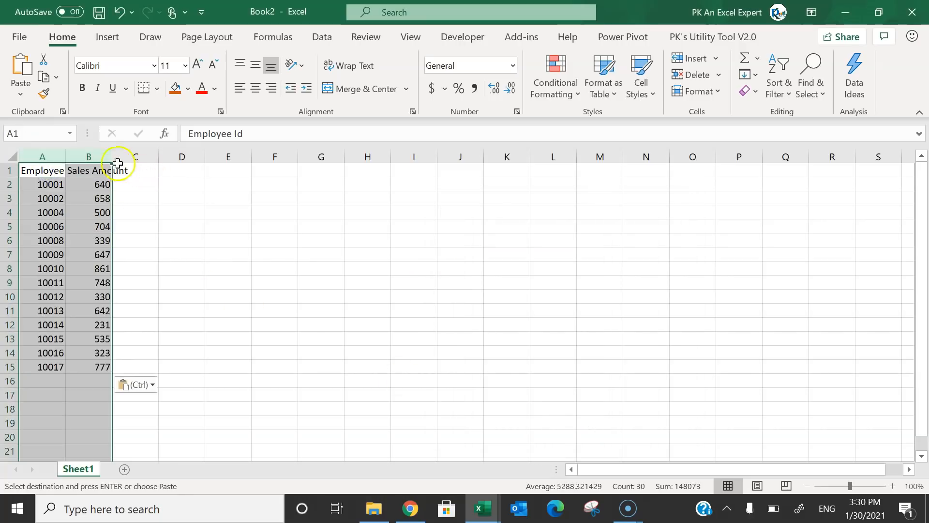
drag(113, 157, 148, 158)
Convert the pasted range A1:B15 into a table with headers
click(121, 185)
key(ctrl+a)
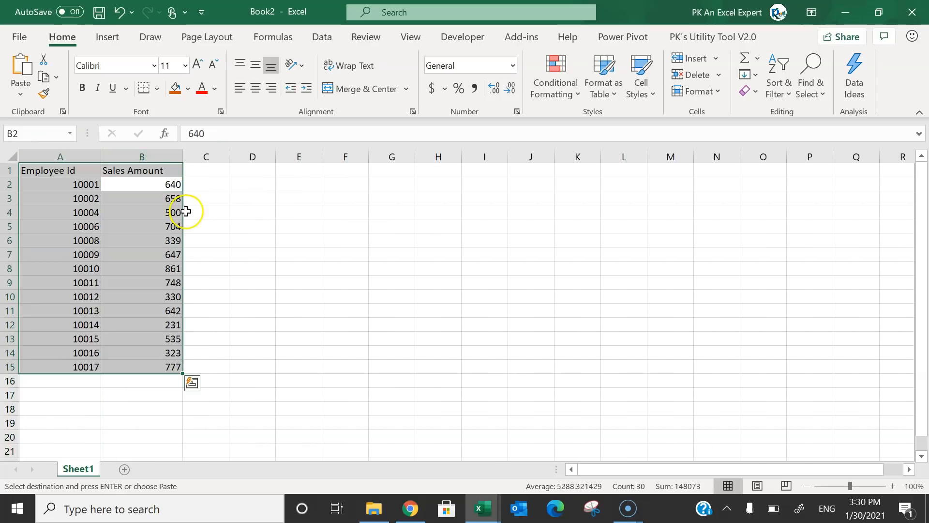
key(ctrl+t)
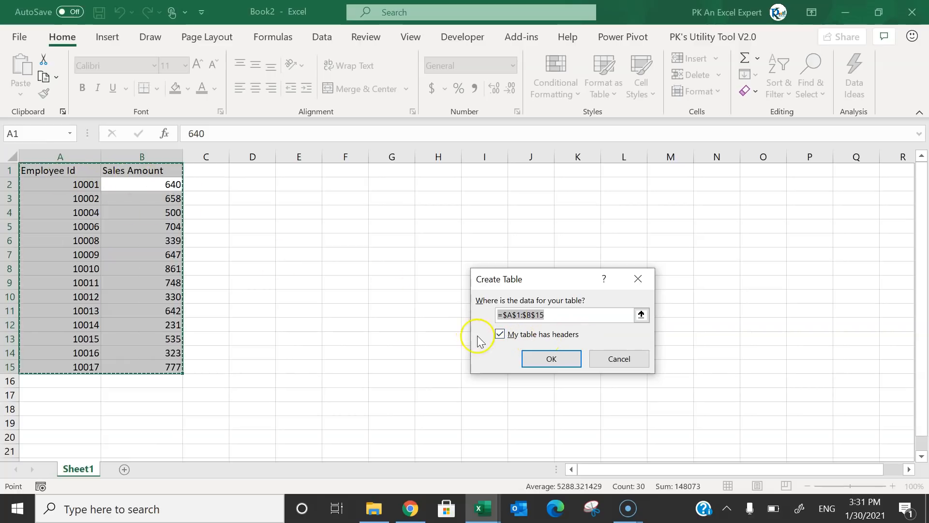
click(560, 359)
click(145, 212)
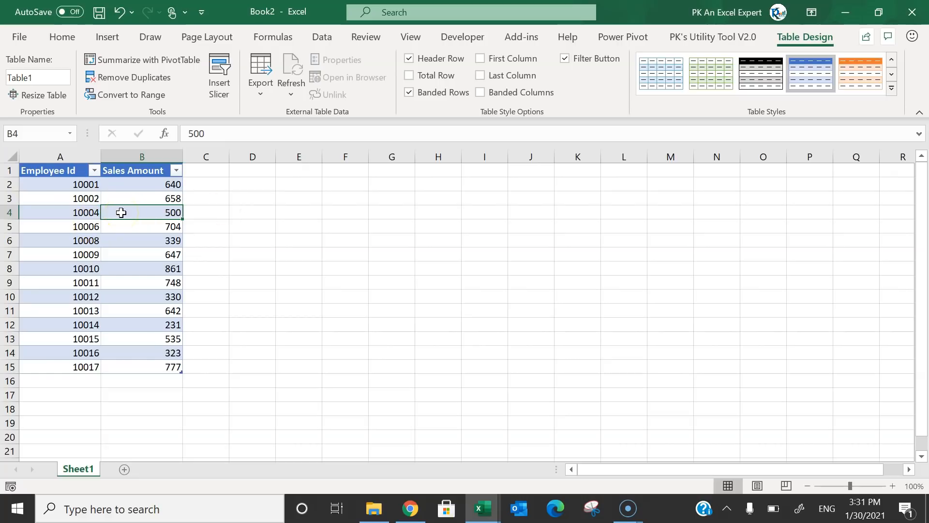
Rename the new table as _2015
click(867, 72)
click(43, 78)
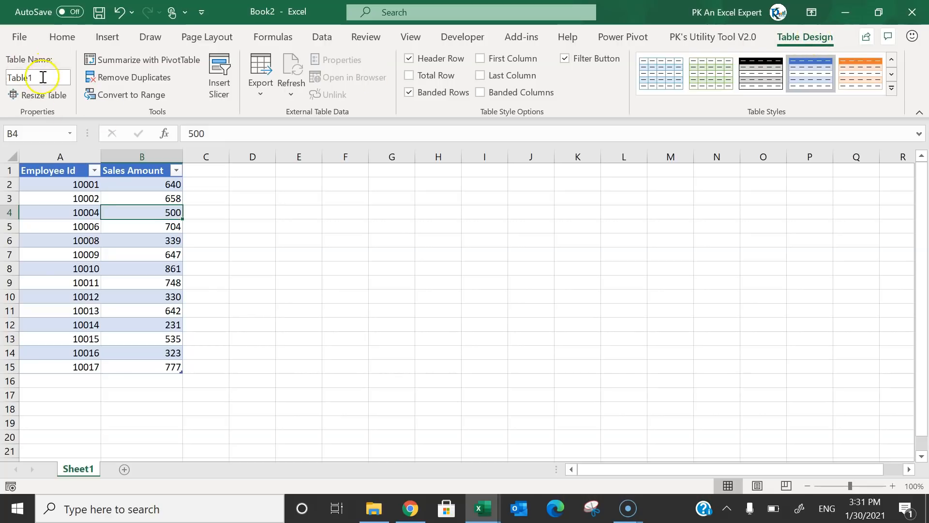
double_click(43, 78)
click(40, 79)
click(130, 173)
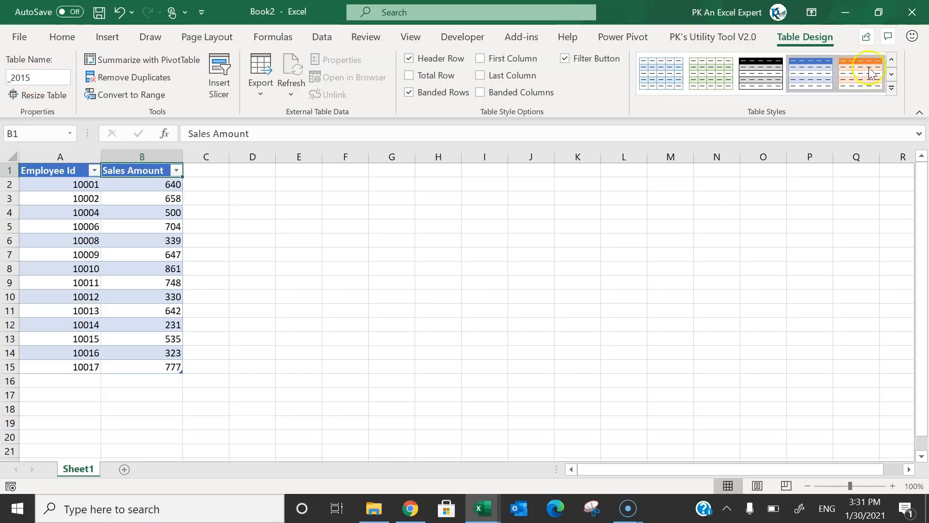
Apply the orange table style from the first row of the Medium group to the _2015 table
click(893, 88)
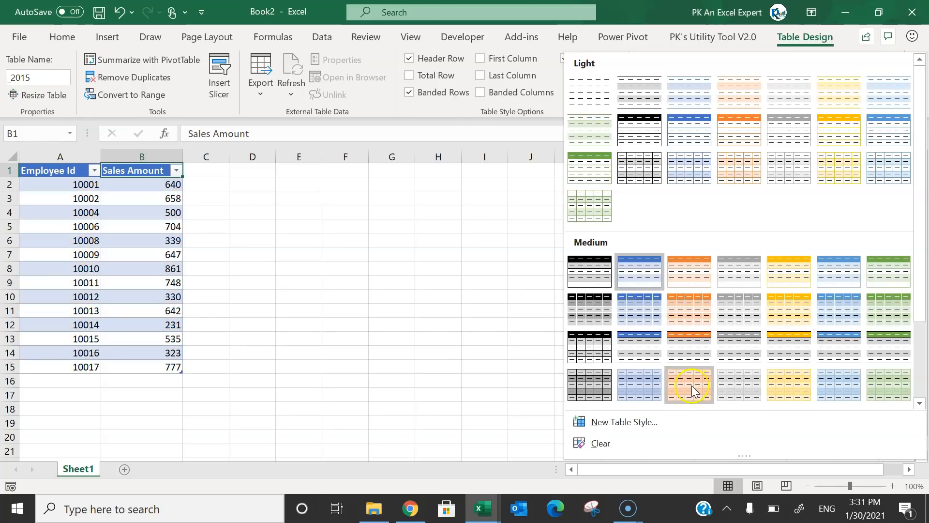
click(682, 269)
click(54, 171)
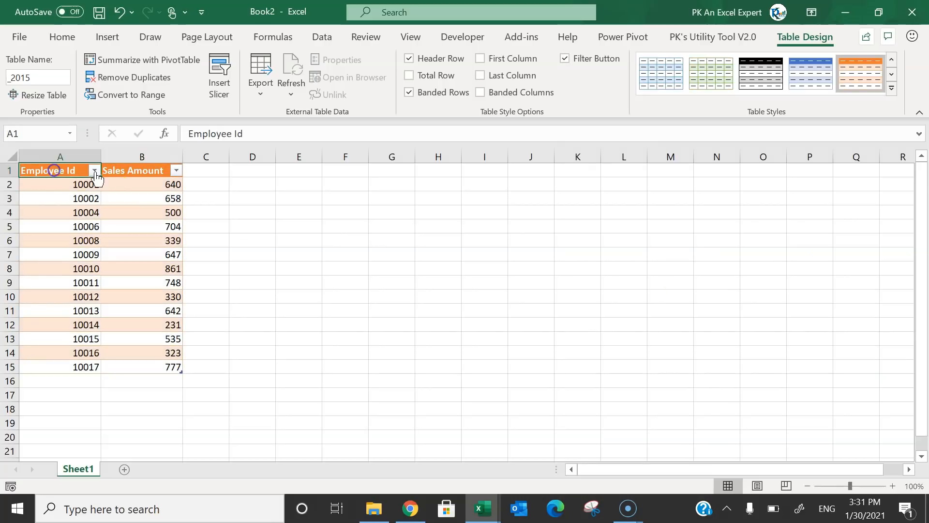
click(250, 170)
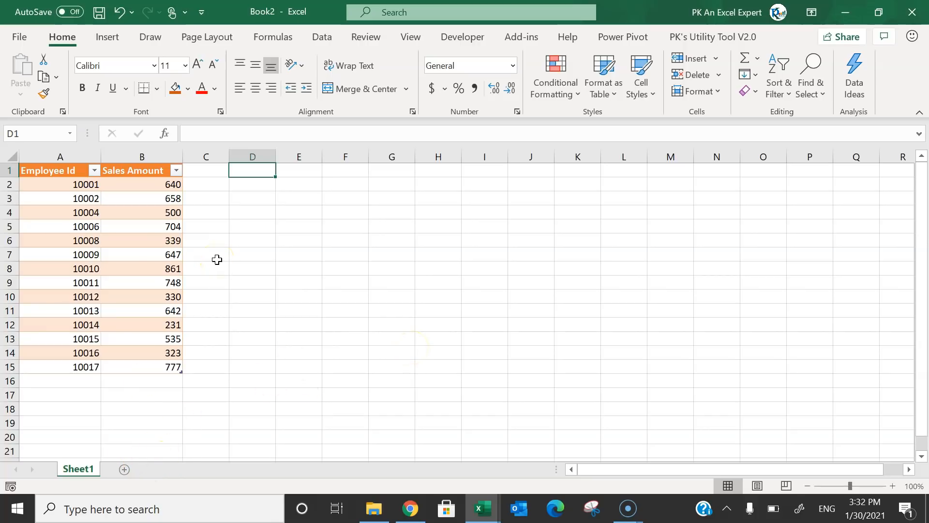
Add a new blank sheet to Book2 and delete Sheet1 together with its table
click(124, 470)
click(83, 470)
key(alt+e)
key(l)
key(Return)
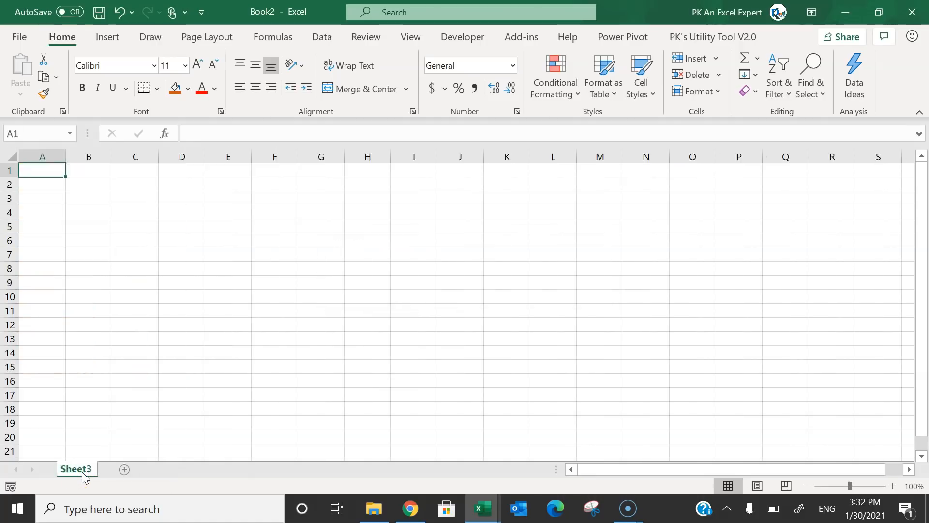
Copy the entire Data sheet from the Pivot Table from Multiple Tables workbook and paste it over the blank Sheet3 of Book2
key(alt+Tab)
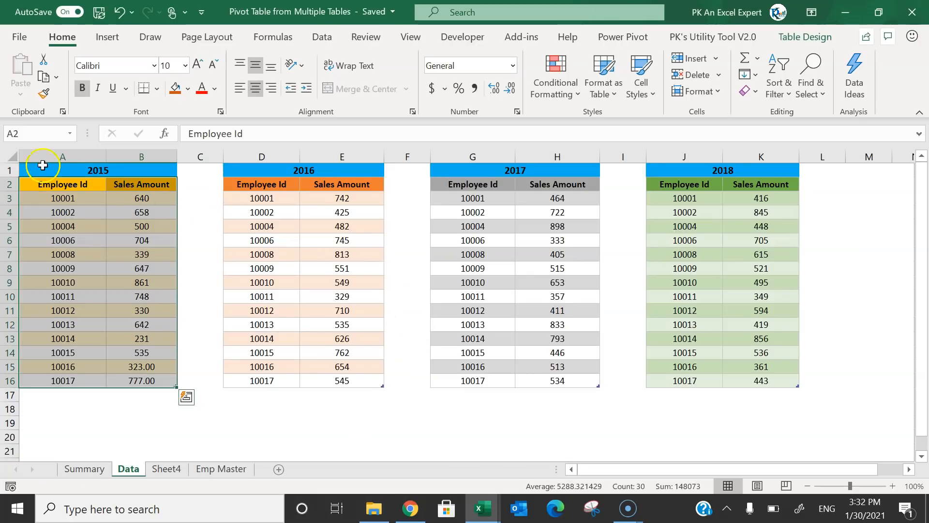
click(13, 158)
key(ctrl+c)
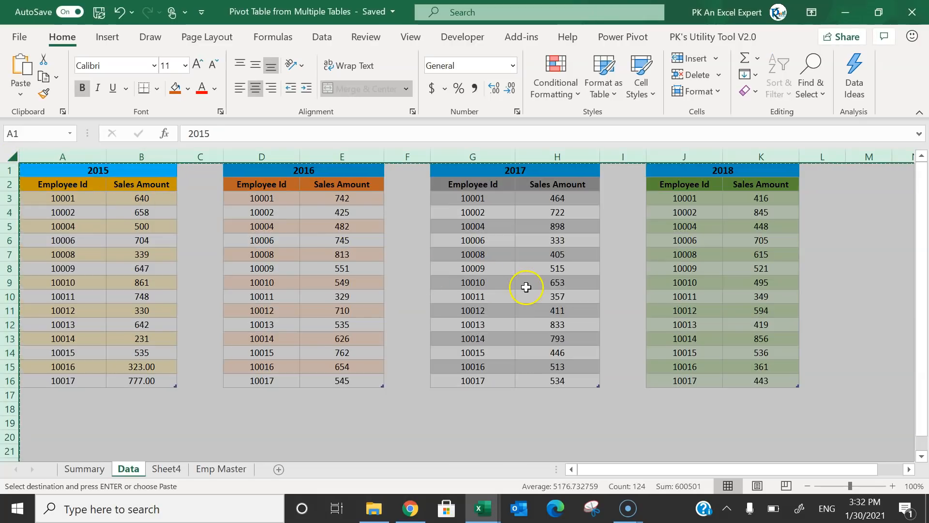
key(alt+Tab)
key(ctrl+a)
key(ctrl+v)
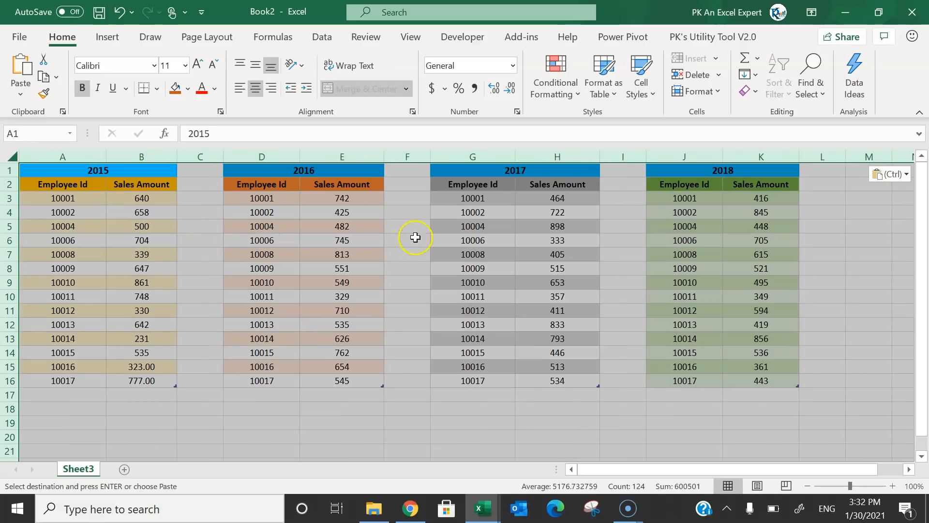
Check the table names of the pasted 2015, 2016, 2017 and 2018 tables and the year headings above them
click(455, 225)
click(379, 211)
click(550, 212)
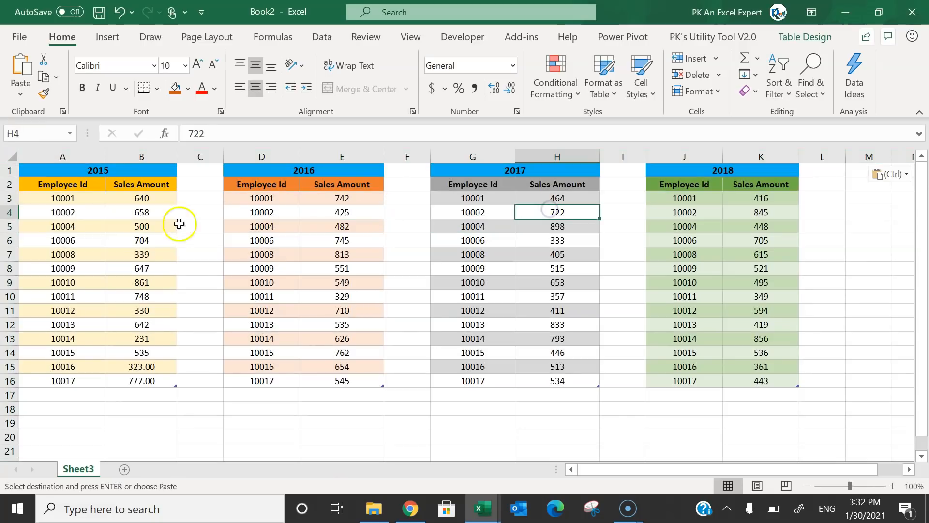
click(139, 227)
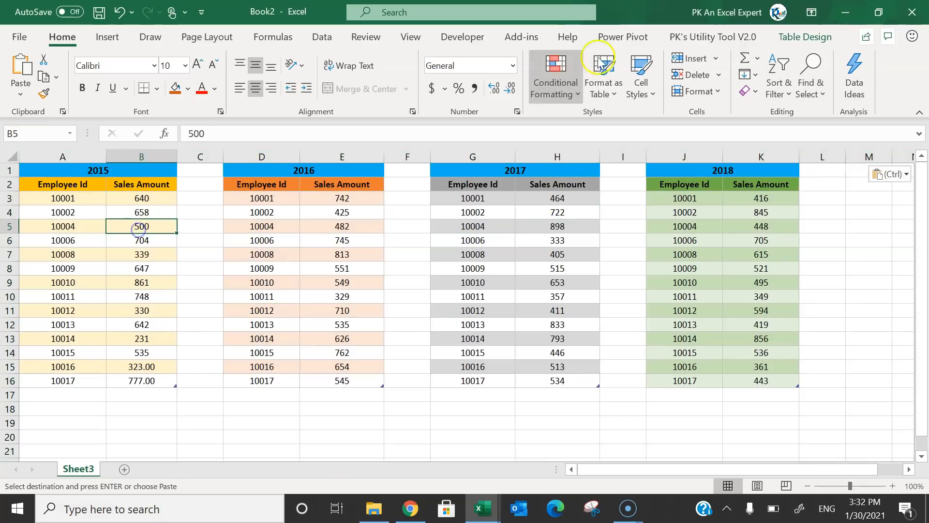
click(806, 37)
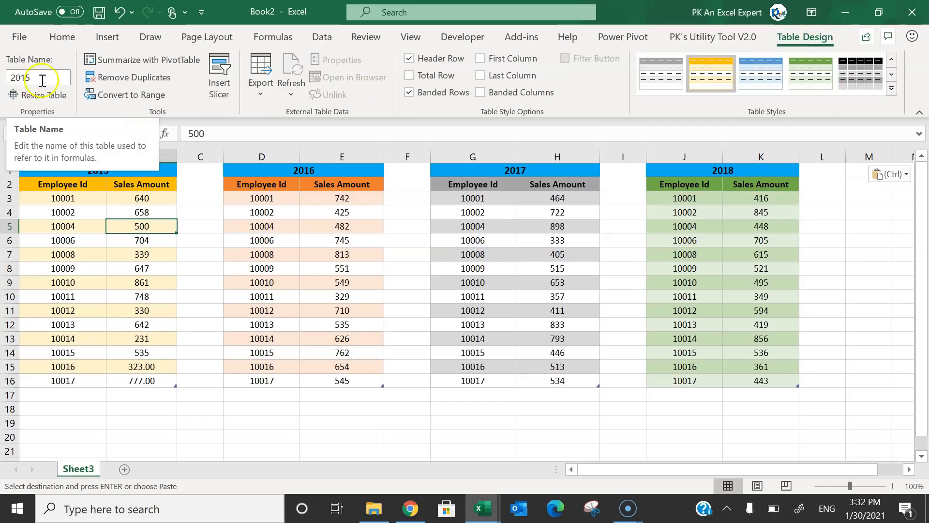
click(286, 198)
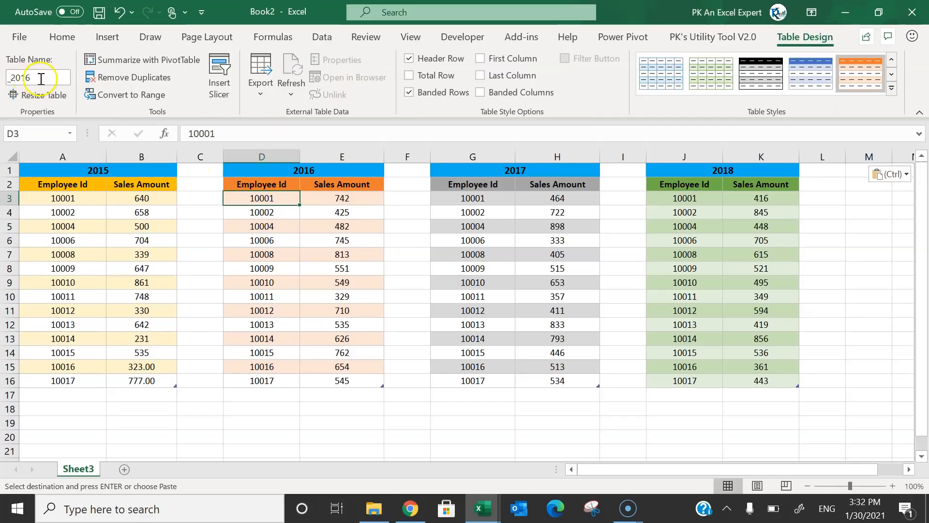
click(490, 223)
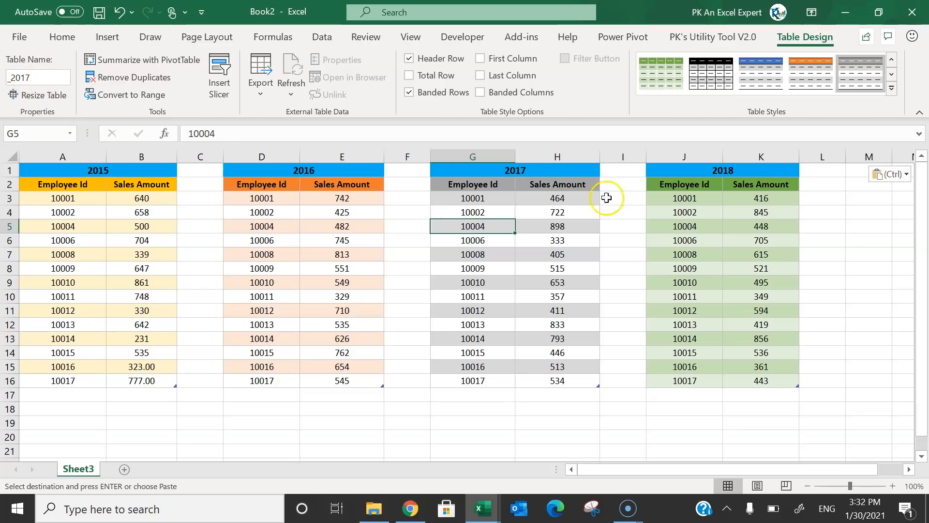
click(714, 222)
click(32, 78)
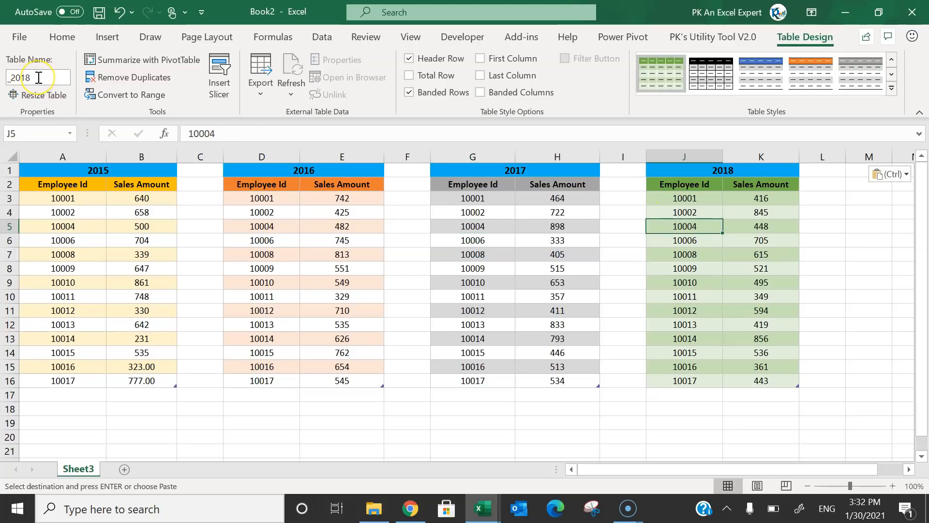
click(302, 213)
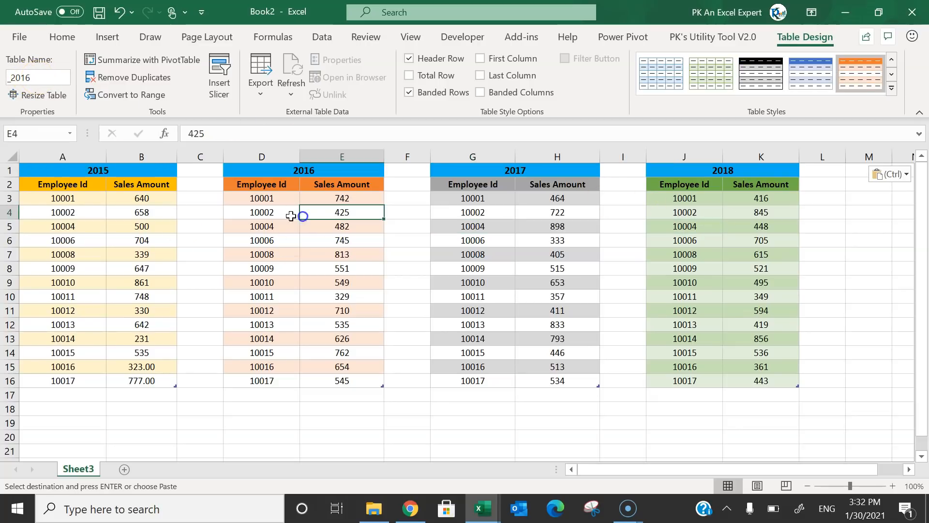
click(75, 183)
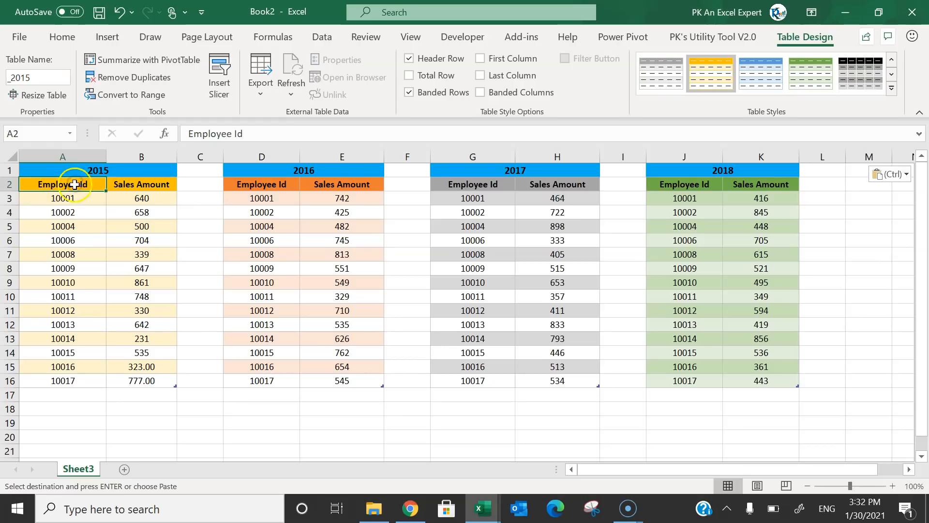
click(102, 172)
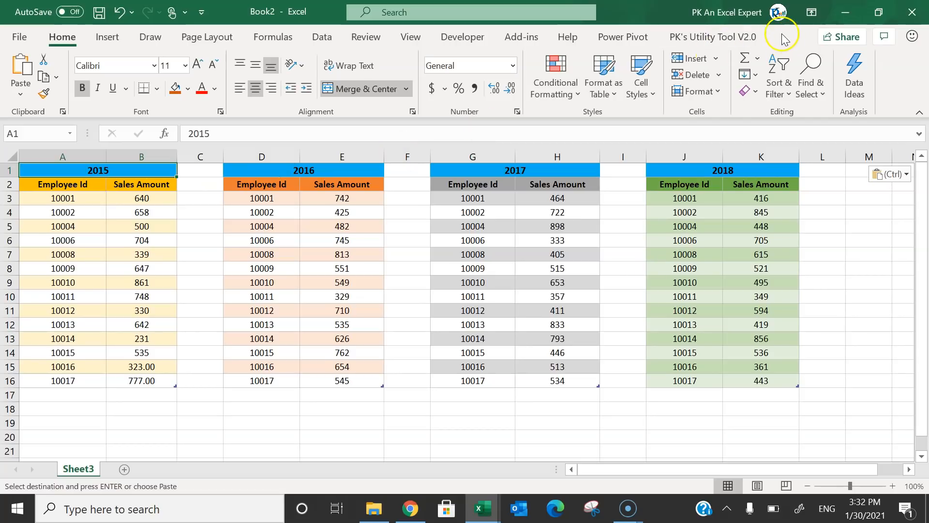
click(345, 206)
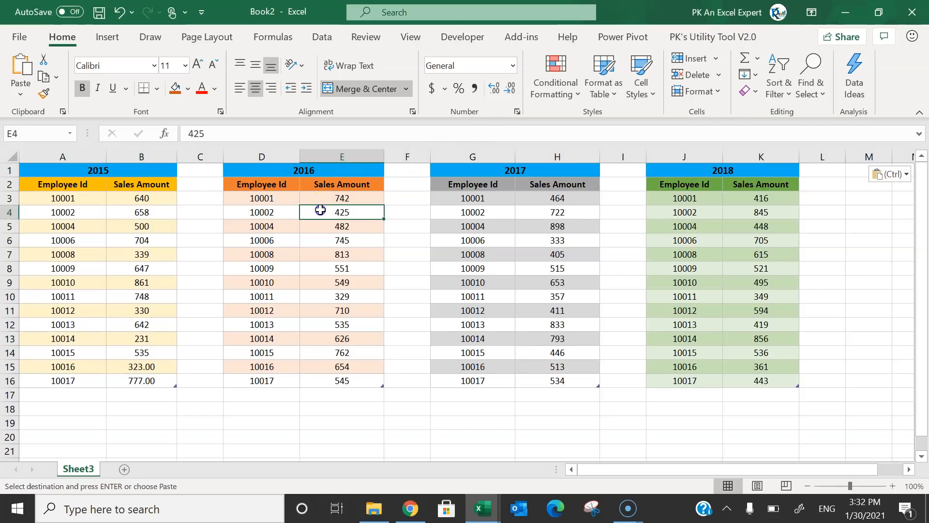
click(327, 172)
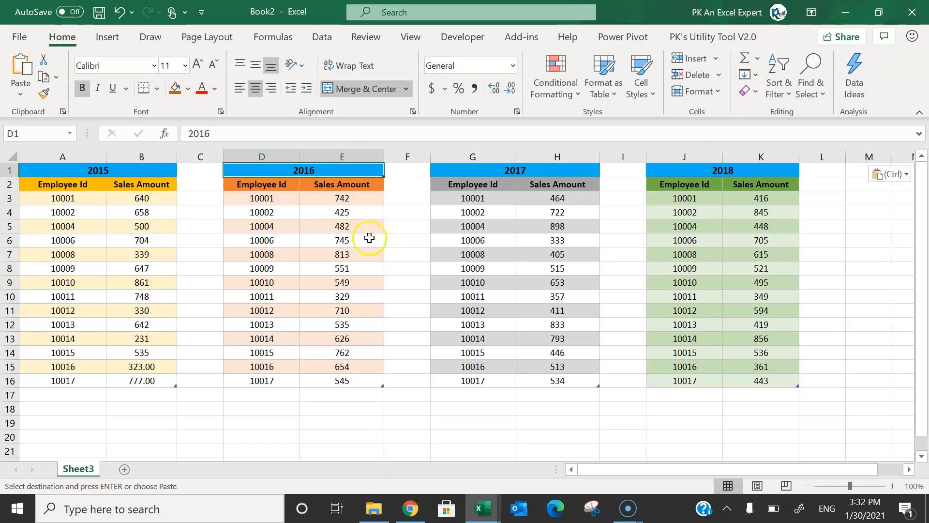
click(355, 223)
click(9, 170)
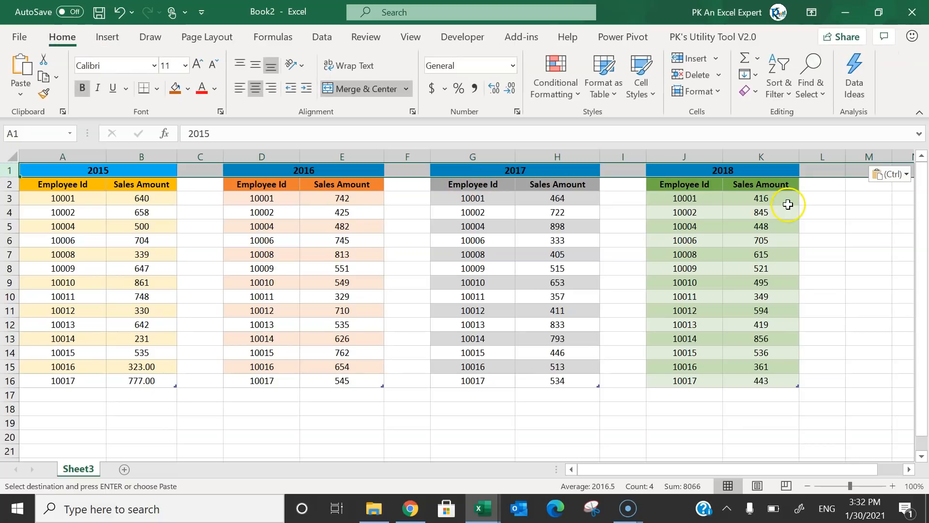
click(329, 213)
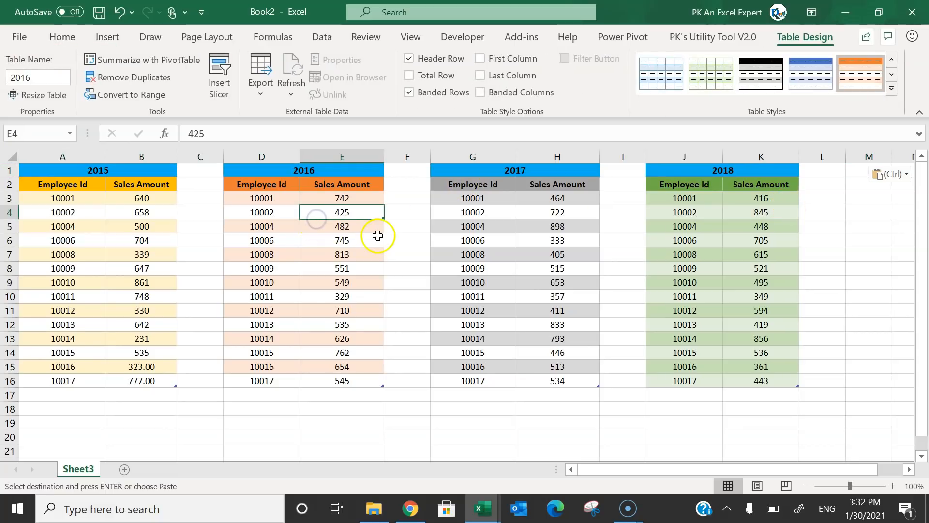
Add a new sheet to Book2 and paste the whole Emp Master table, headers included, at its cell A1
key(ctrl+Home)
click(124, 469)
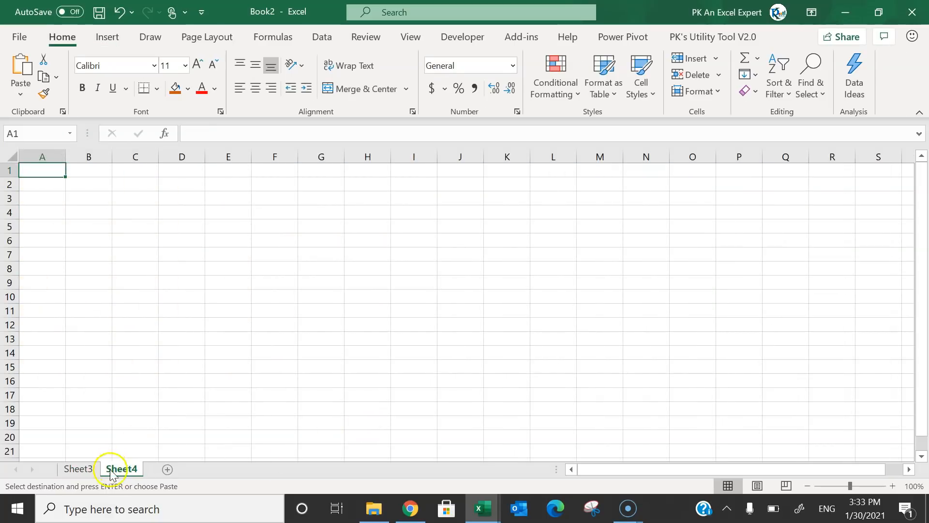
key(alt+Tab)
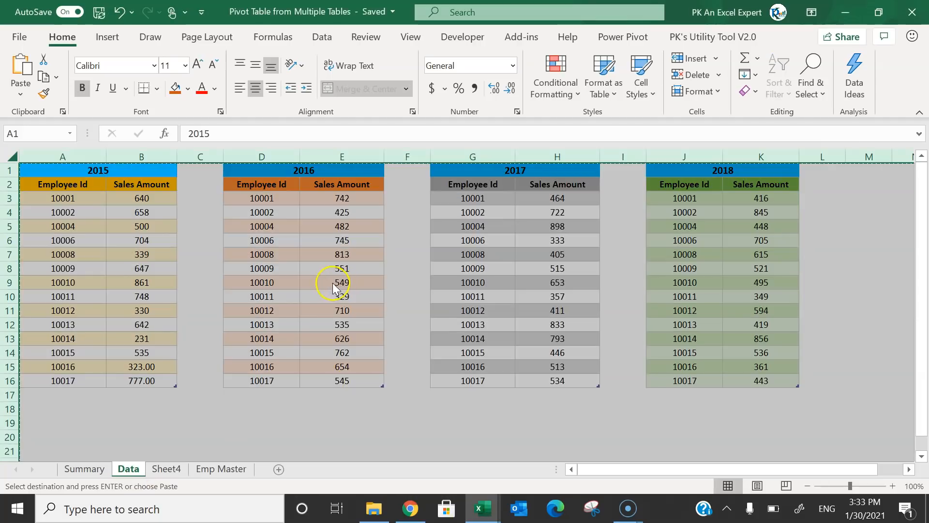
click(227, 469)
click(135, 213)
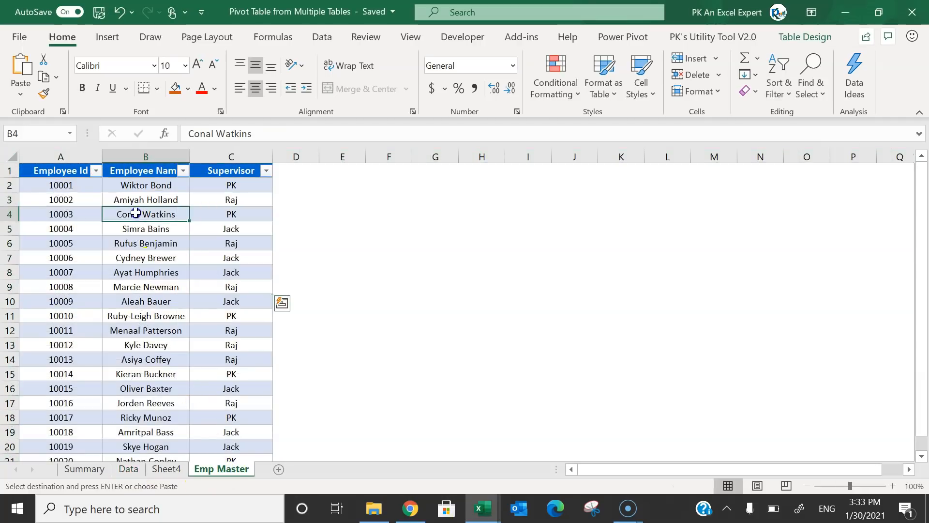
key(ctrl+a)
key(ctrl+c)
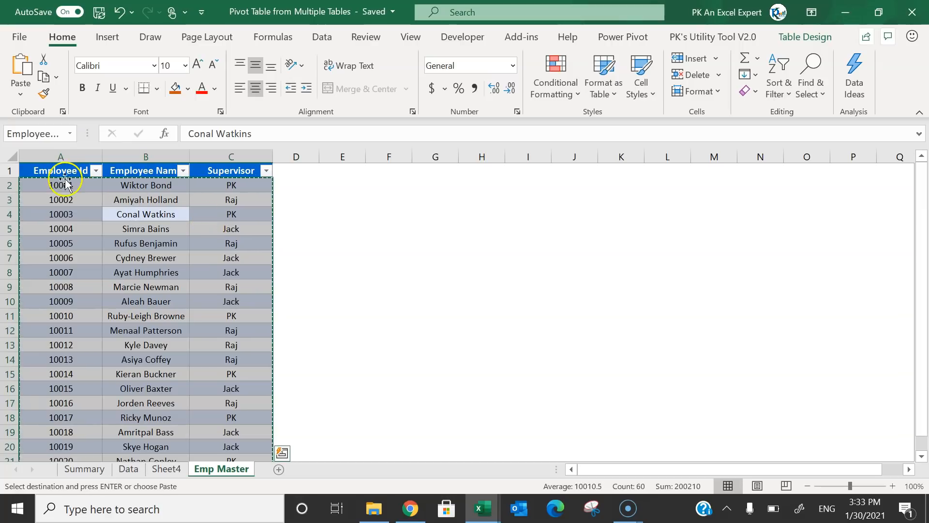
click(68, 174)
key(Escape)
key(ctrl+a)
key(ctrl+c)
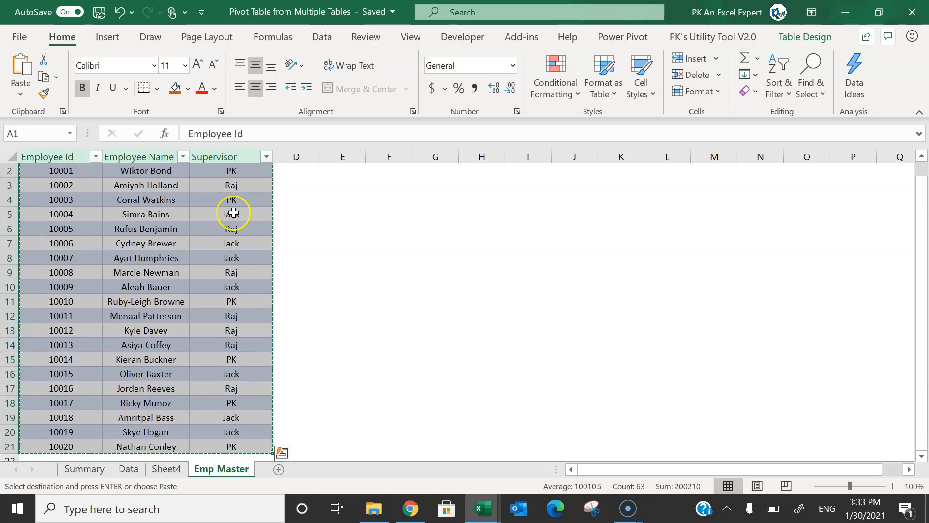
key(alt+Tab)
key(ctrl+v)
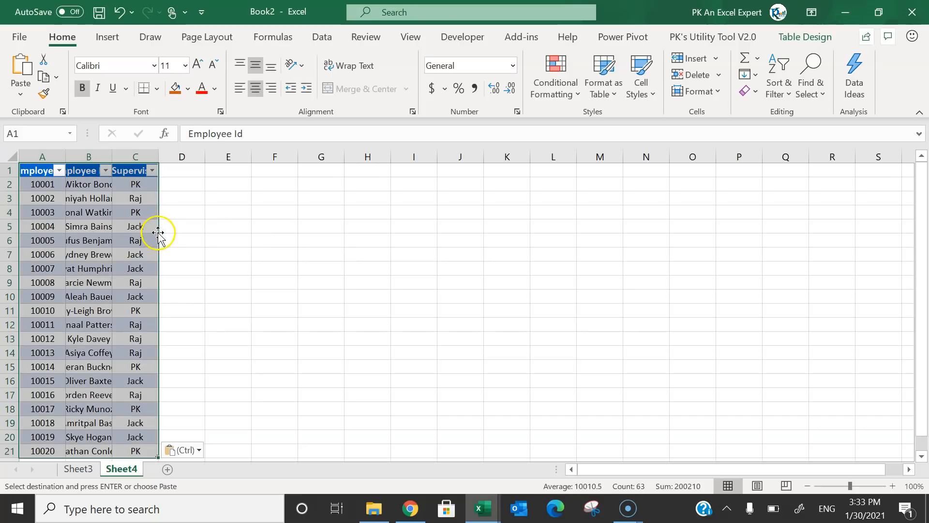
Check the table name of the employee table pasted on Sheet4
click(133, 195)
click(805, 37)
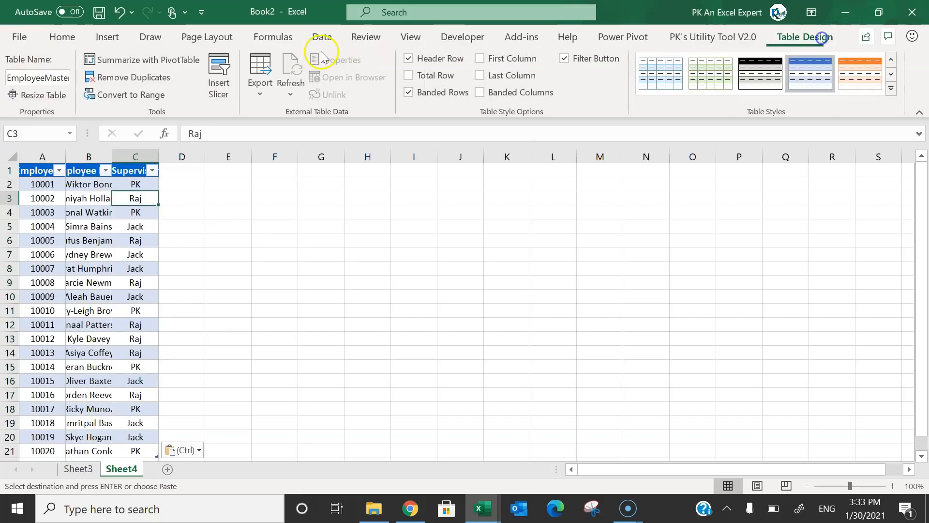
click(25, 76)
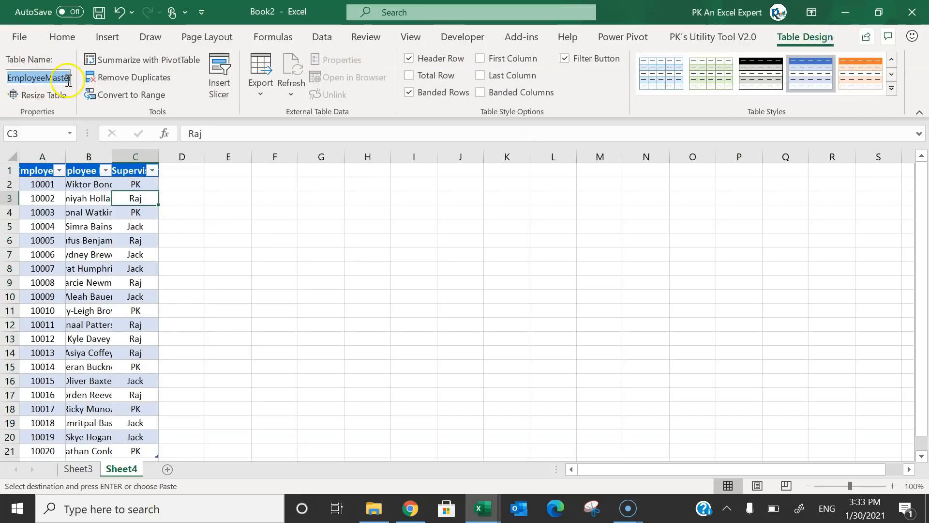
key(Return)
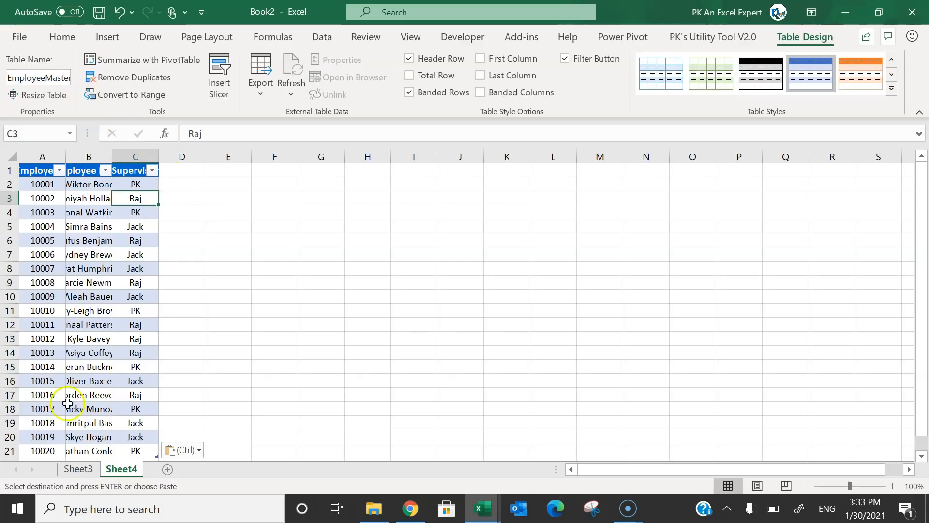
Load the 2015 table on Sheet3 into the Power Query Editor as a query from its table range
click(78, 468)
click(95, 230)
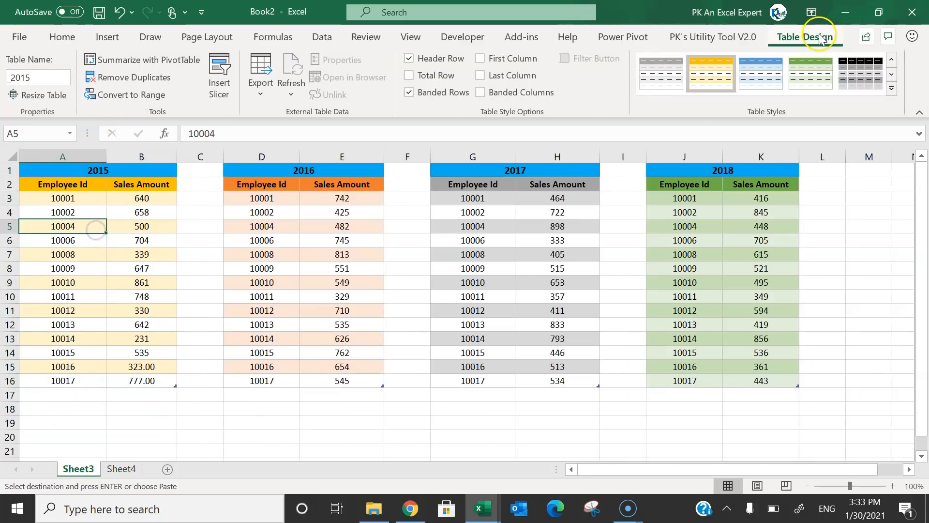
click(322, 38)
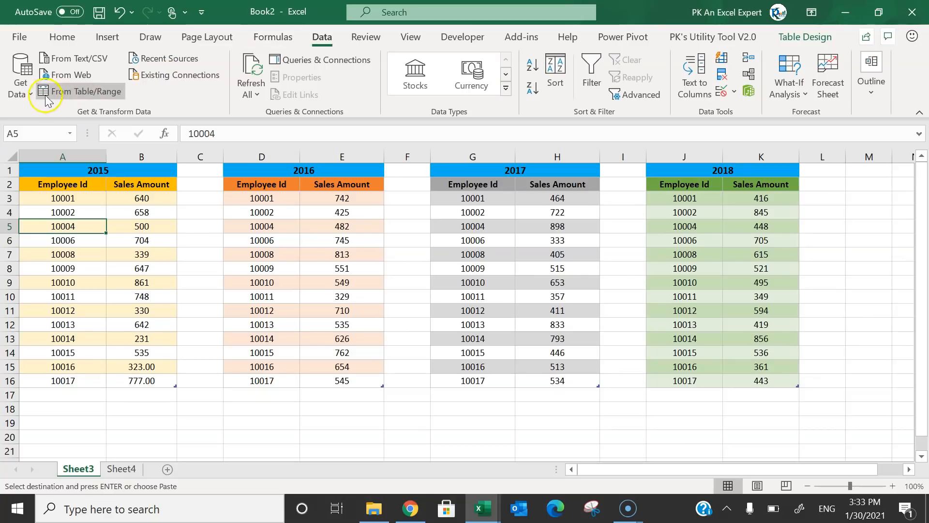
click(21, 83)
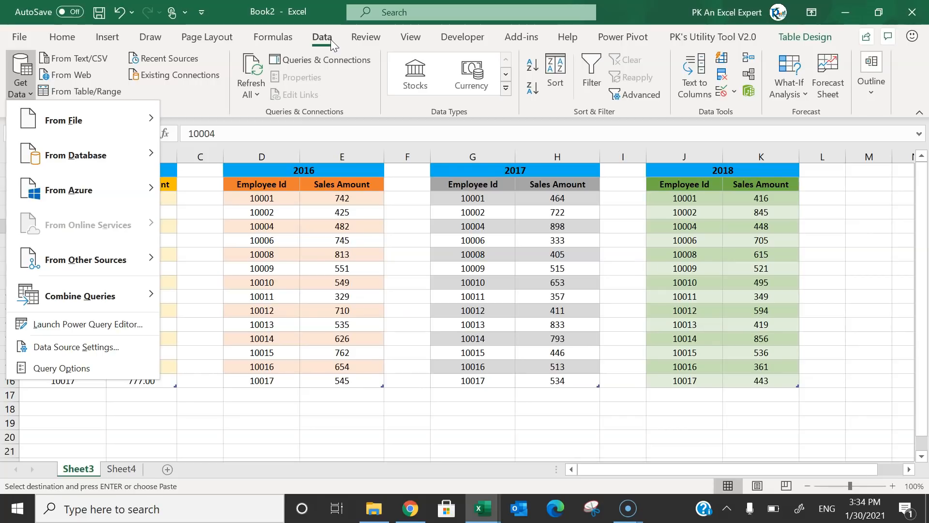
click(306, 48)
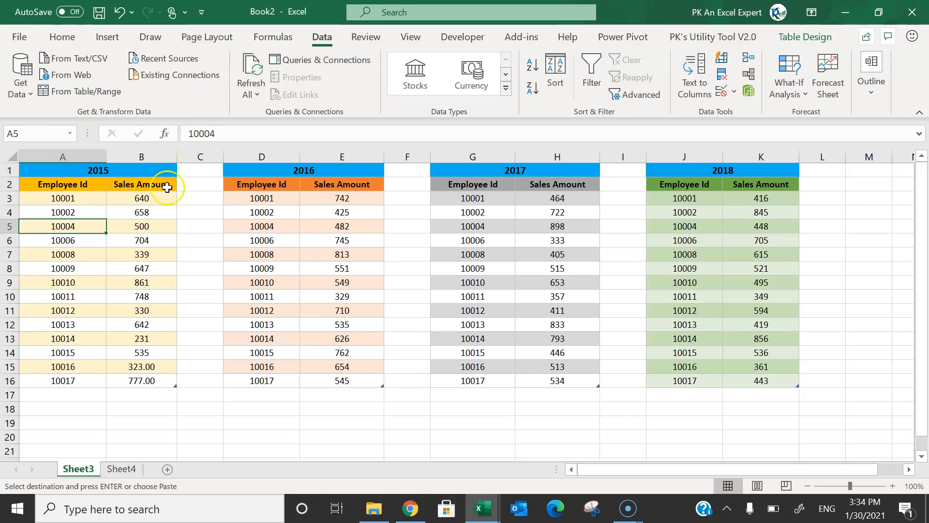
click(79, 198)
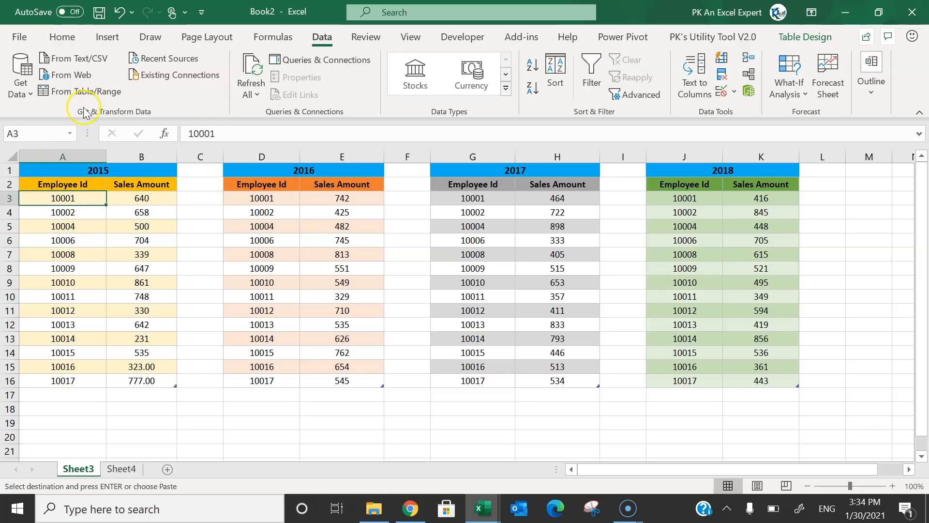
click(104, 92)
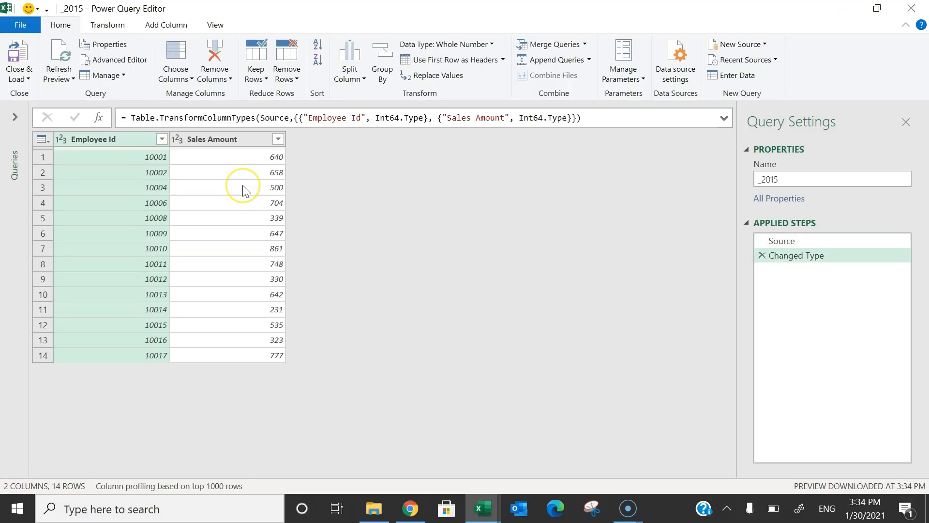
Show the query list and delete the Changed Type step from the _2015 query
click(17, 117)
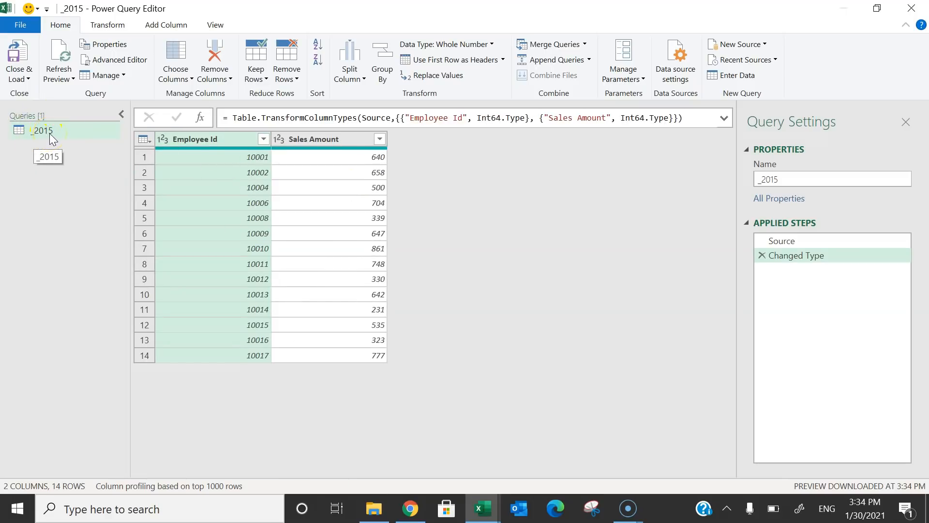
click(791, 241)
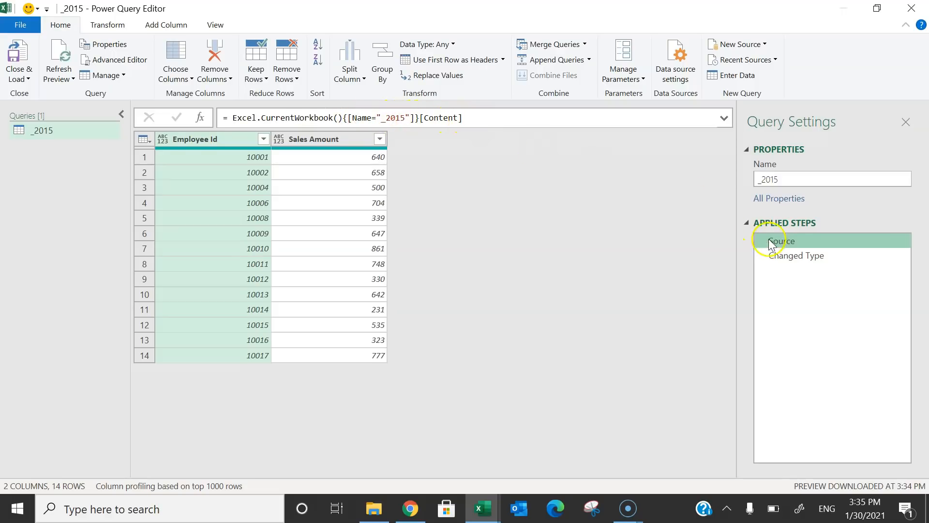
click(781, 255)
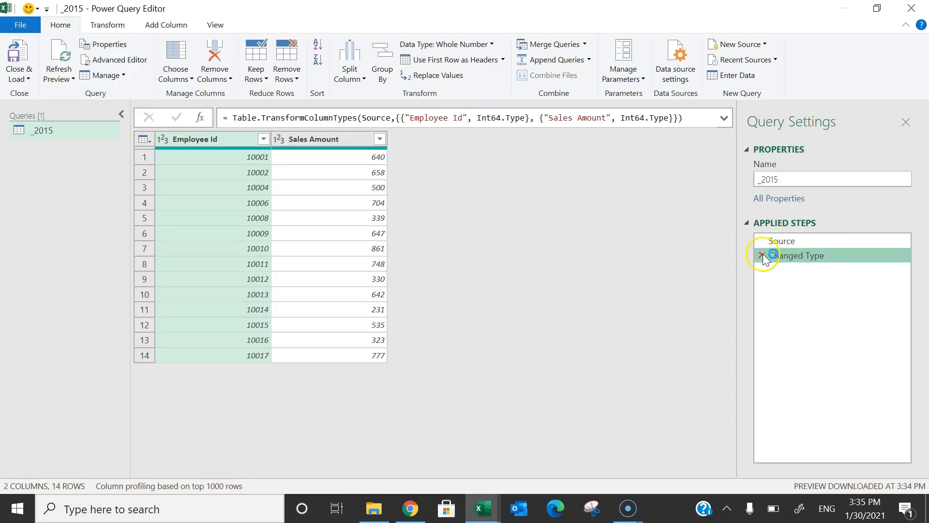
click(761, 254)
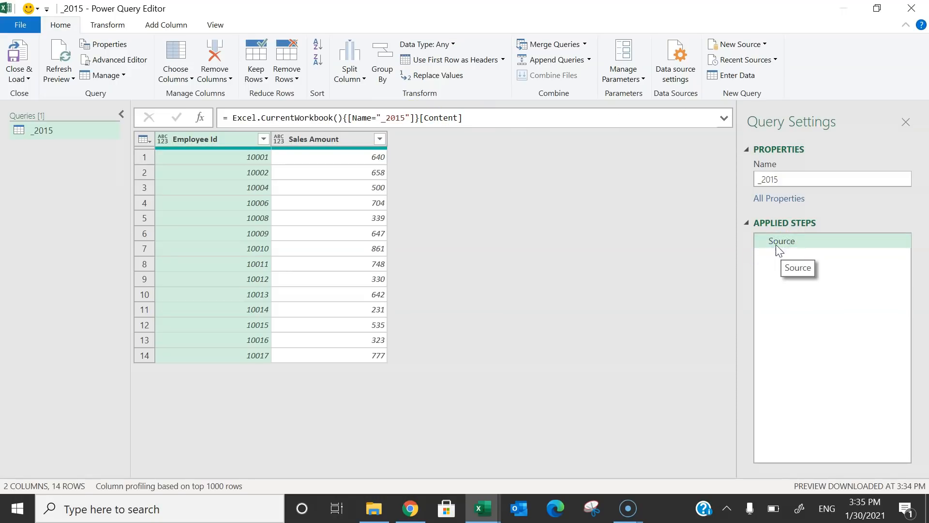
Shorten the Source step's formula to = Excel.CurrentWorkbook() by removing the _2015 name filter and Content reference
click(351, 118)
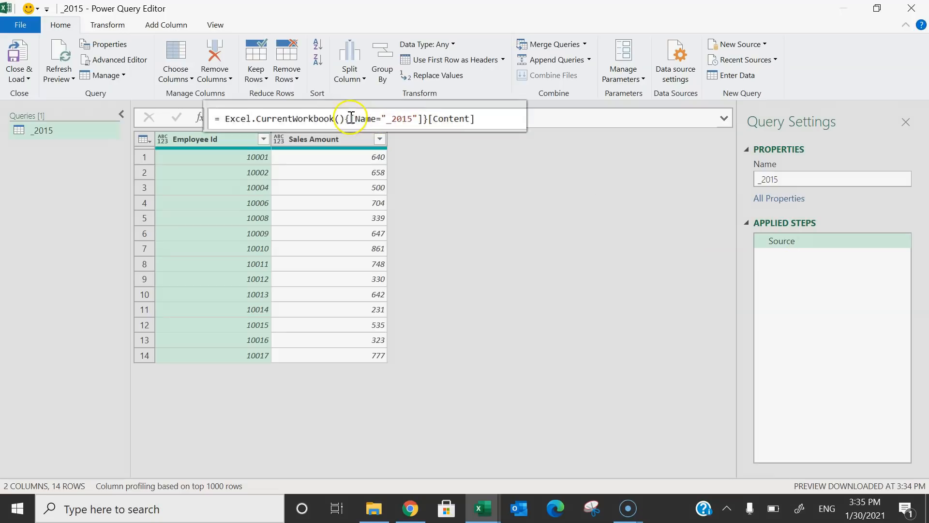
drag(347, 118, 486, 118)
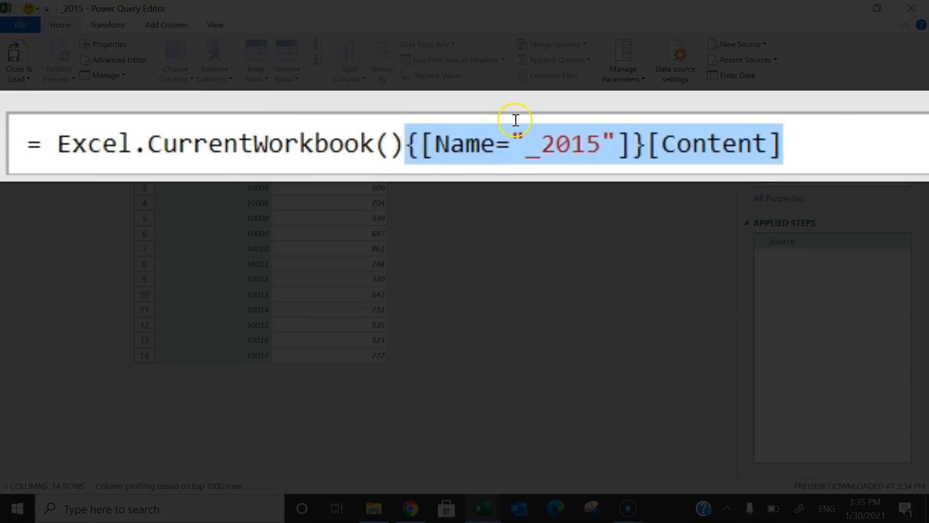
key(BackSpace)
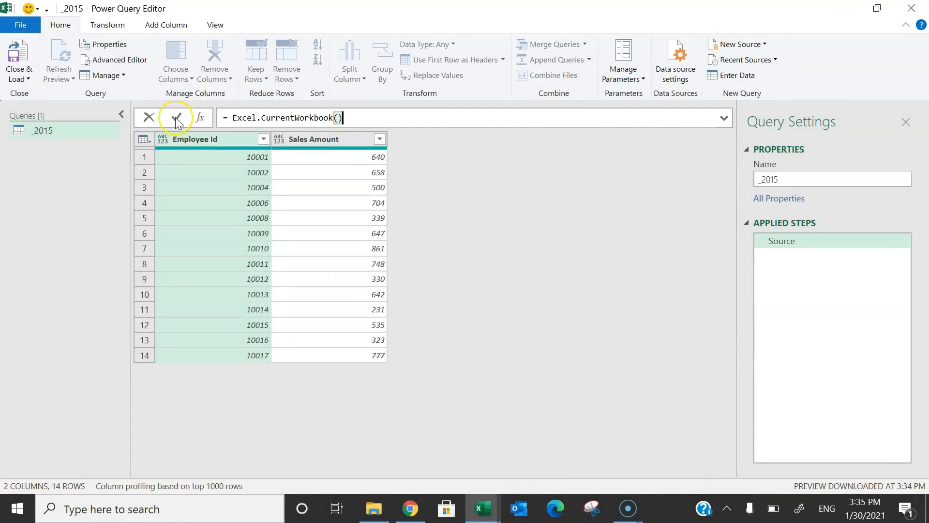
click(177, 119)
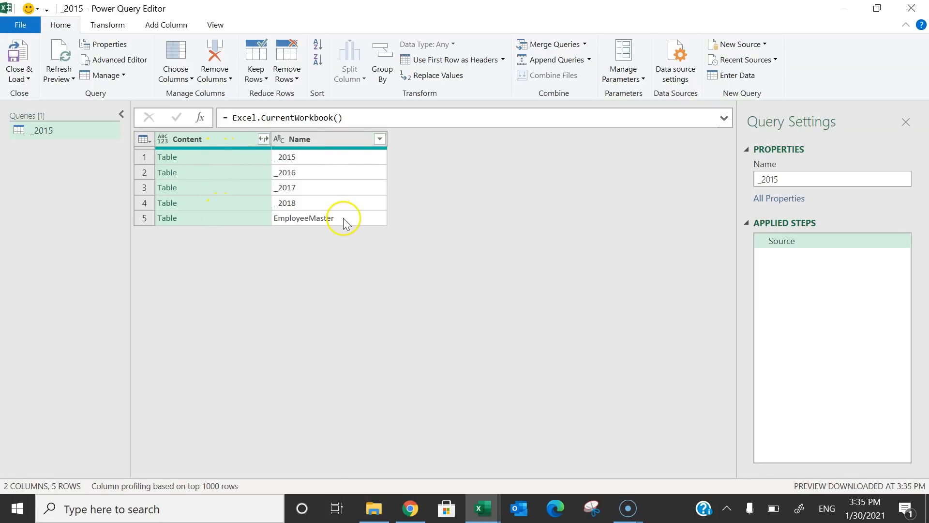
Preview the contents of the _2015, _2016 and EmployeeMaster tables listed in the query
click(185, 157)
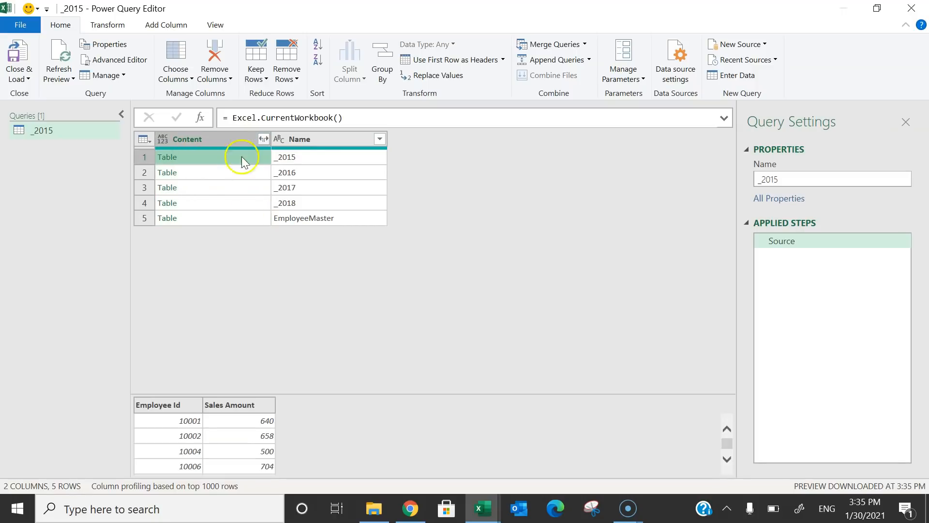
scroll(231, 432, down, 1)
scroll(230, 431, up, 1)
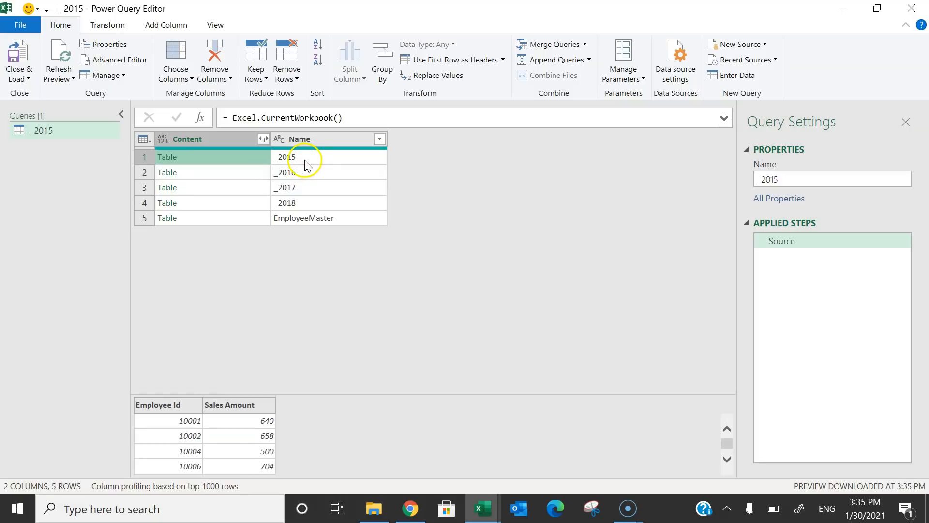
click(234, 176)
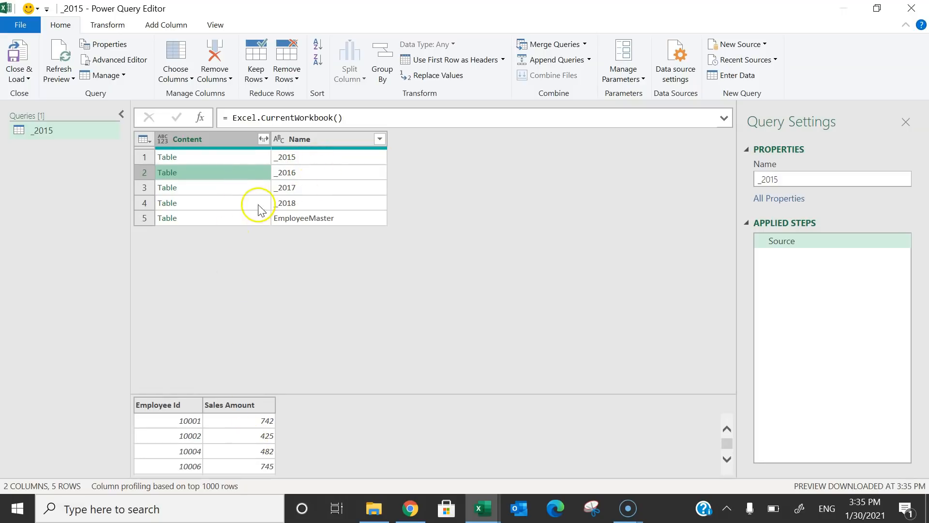
click(240, 218)
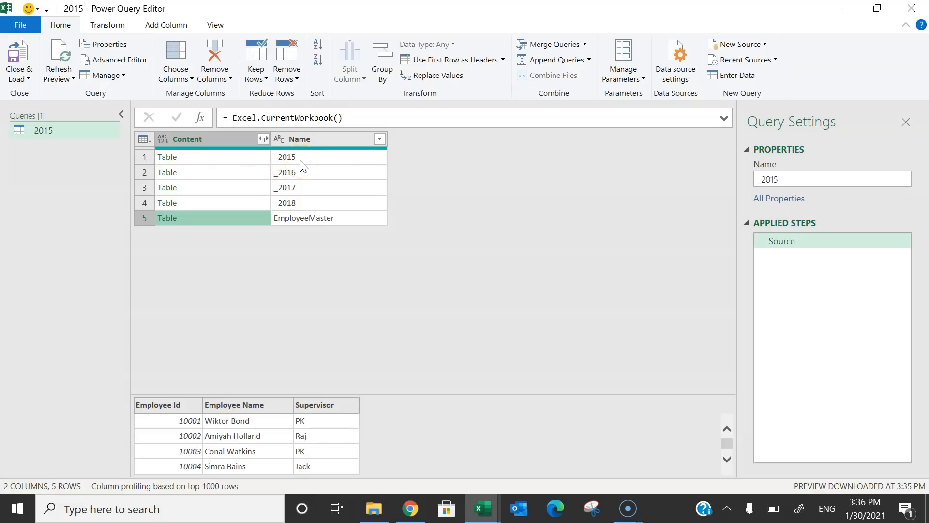
click(303, 220)
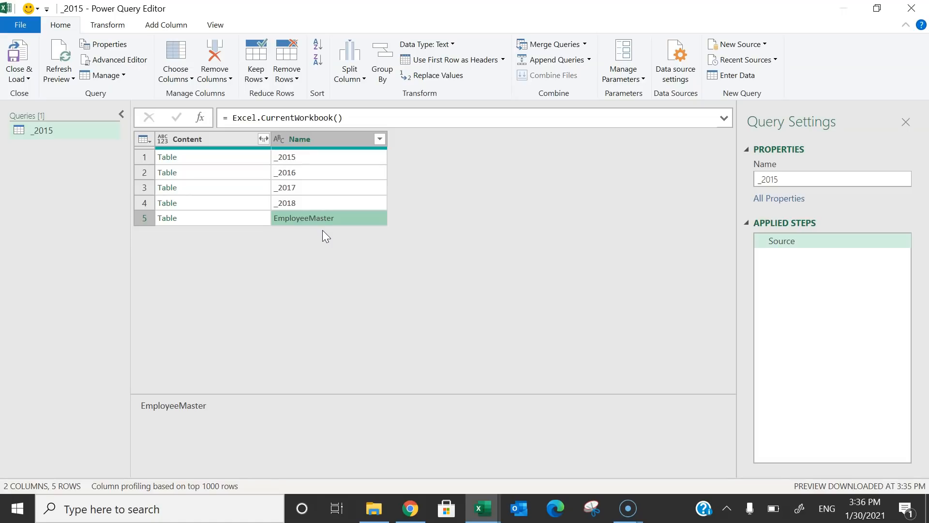
Replace the underscore "_" with nothing in the Name column's values
click(319, 140)
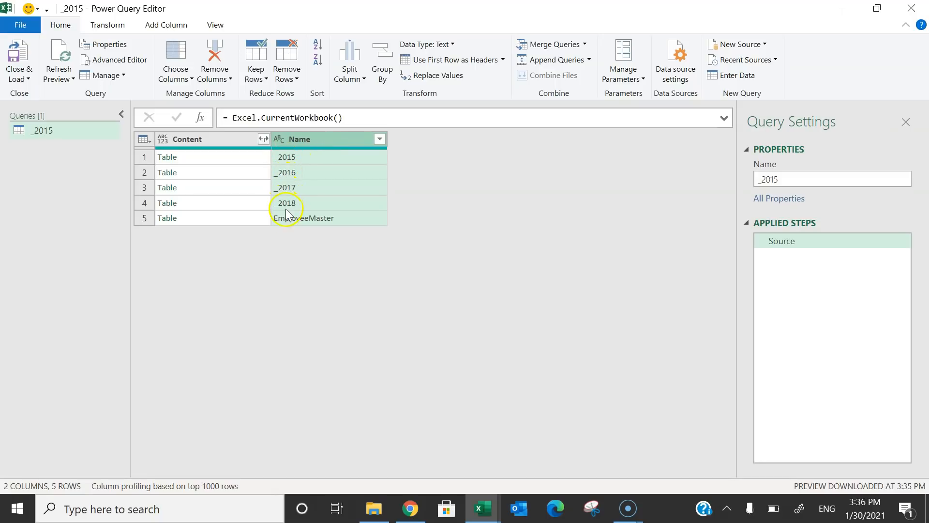
click(110, 25)
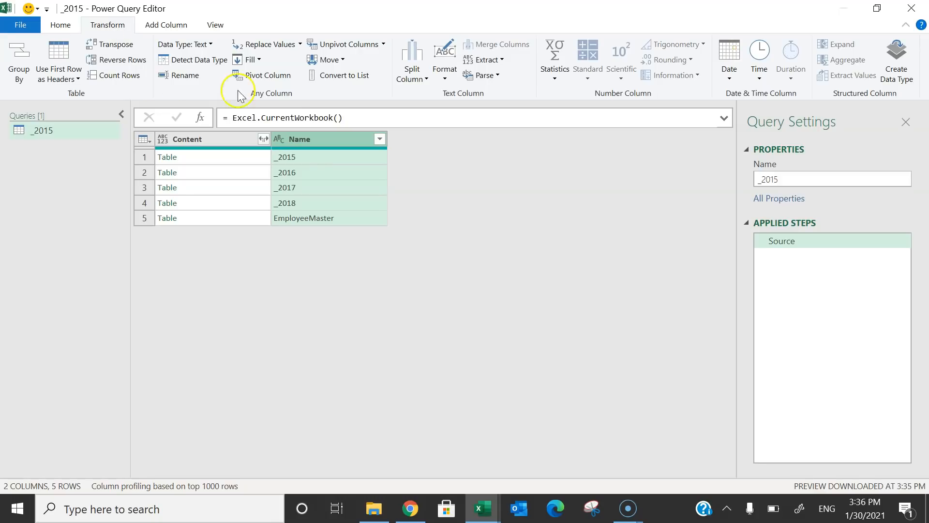
click(263, 48)
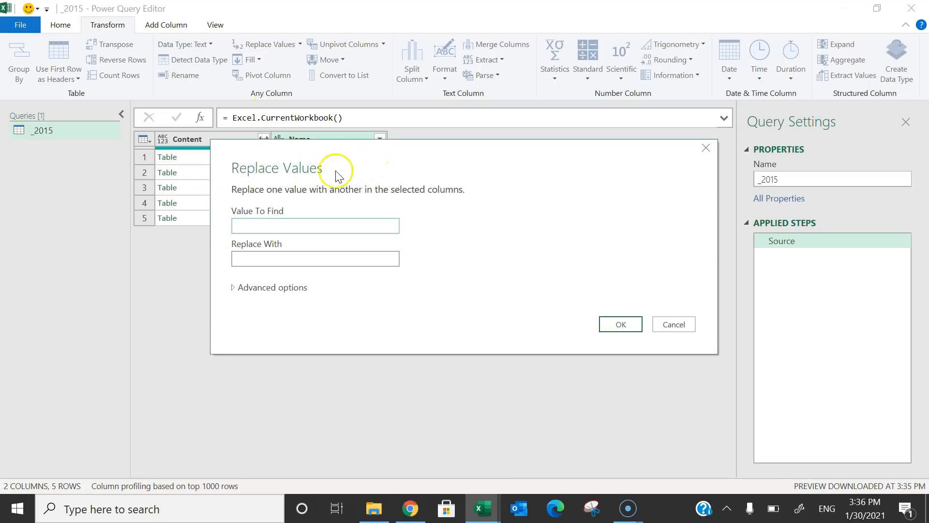
click(286, 221)
click(280, 258)
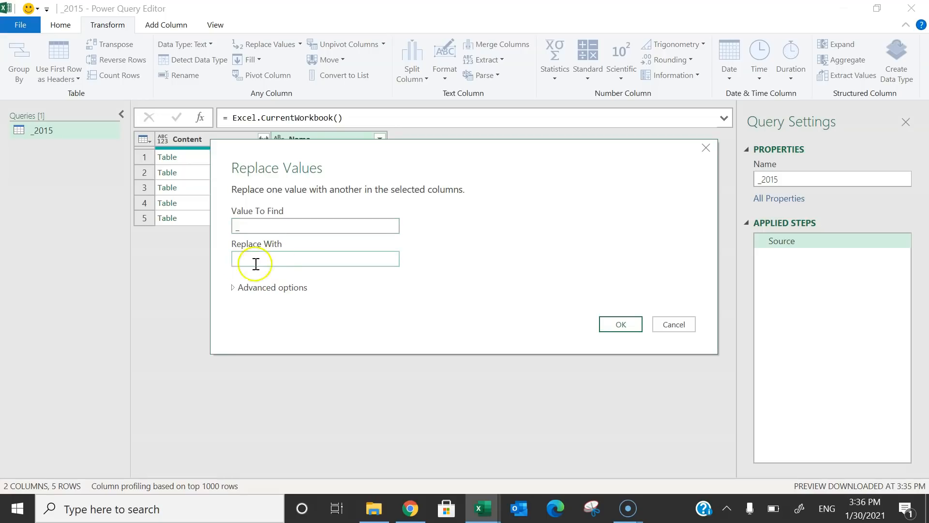
click(621, 325)
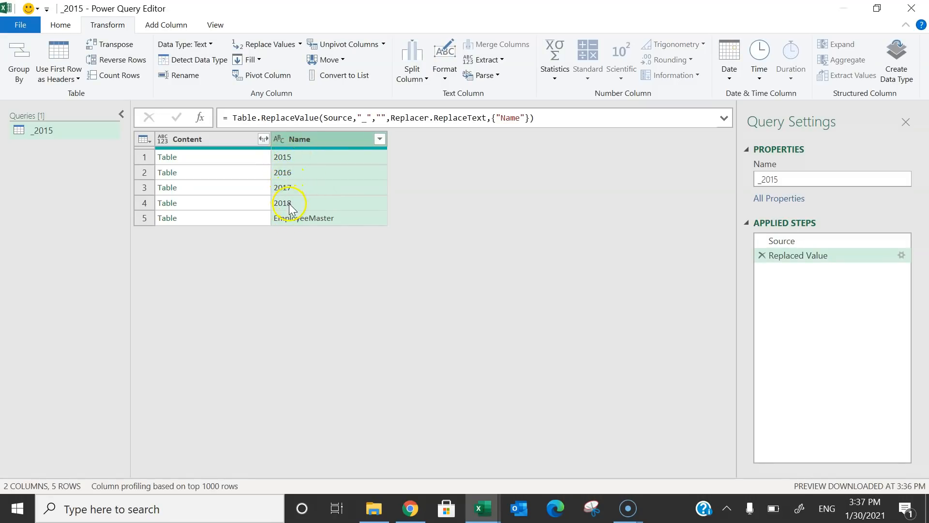
Change the Name column's data type to Whole Number
click(279, 139)
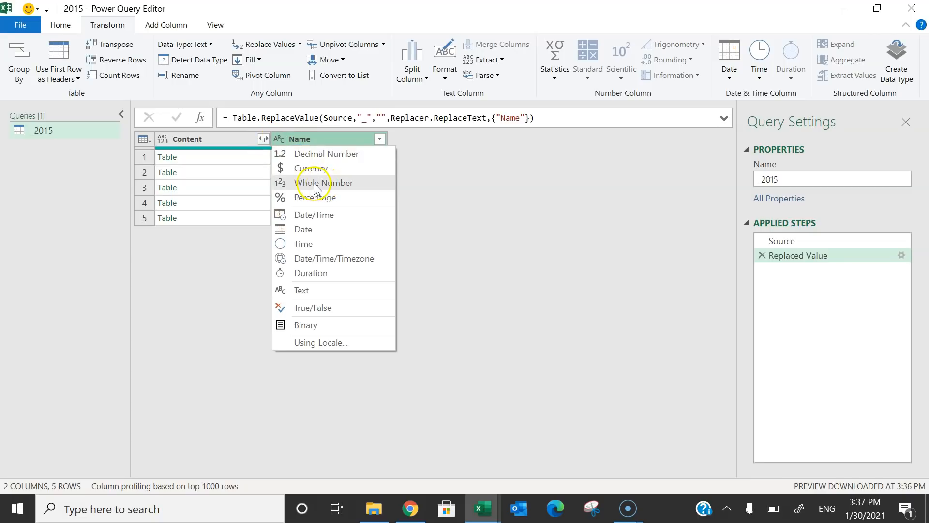
click(458, 182)
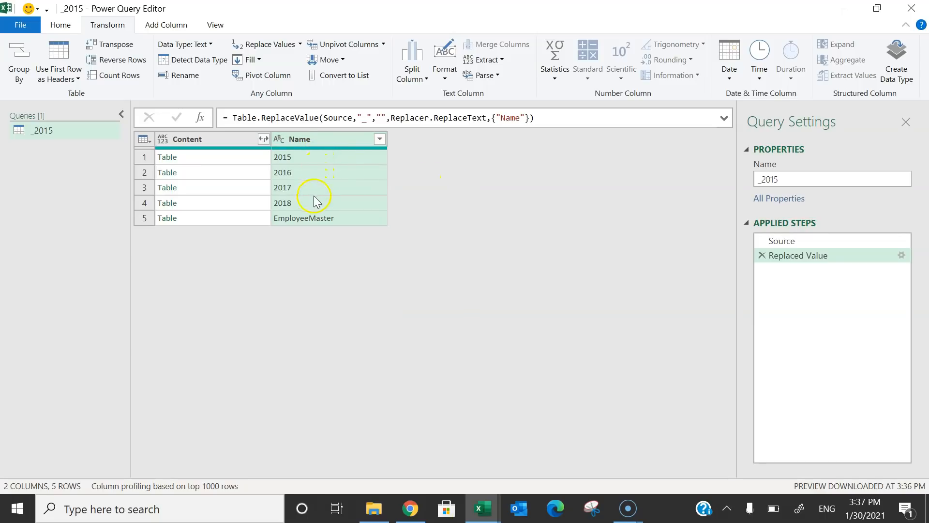
click(293, 222)
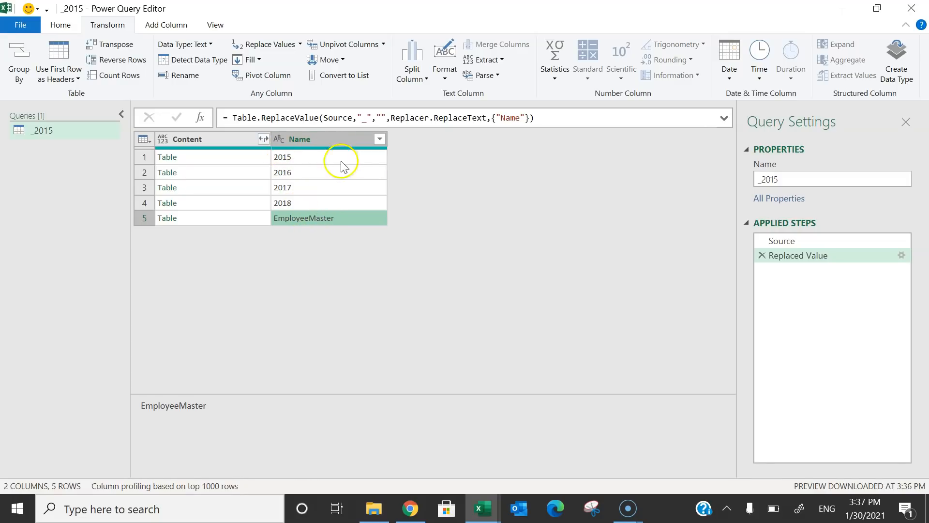
click(278, 139)
click(278, 139)
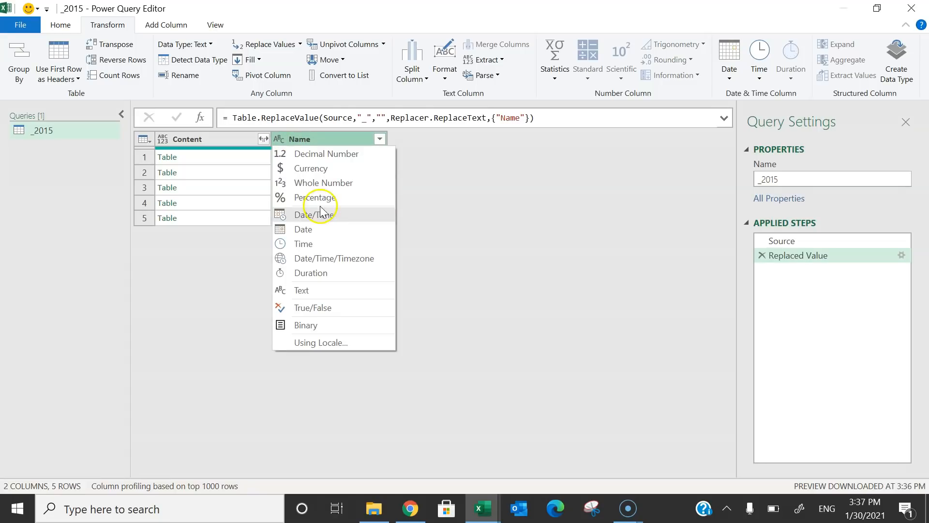
click(317, 184)
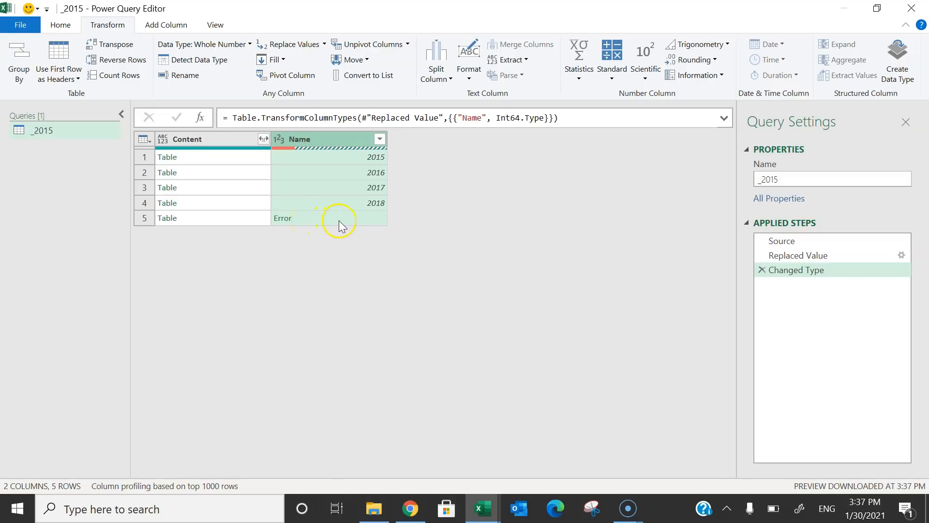
Replace the errors in the Name column with null and filter out its empty rows
click(324, 45)
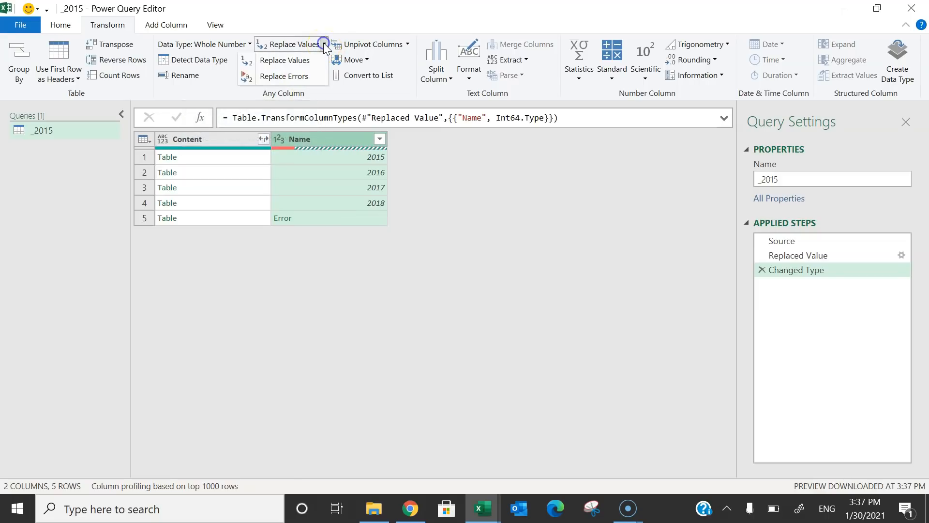
click(290, 77)
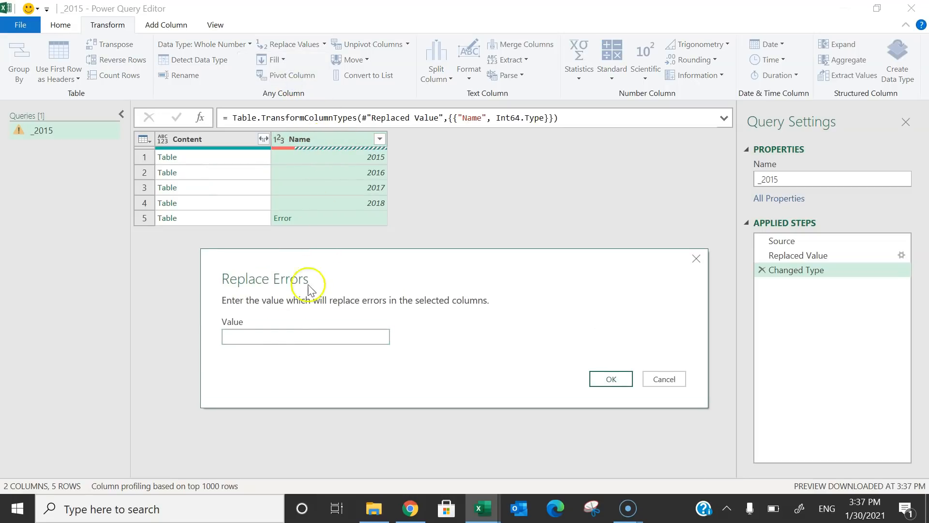
click(277, 340)
click(616, 379)
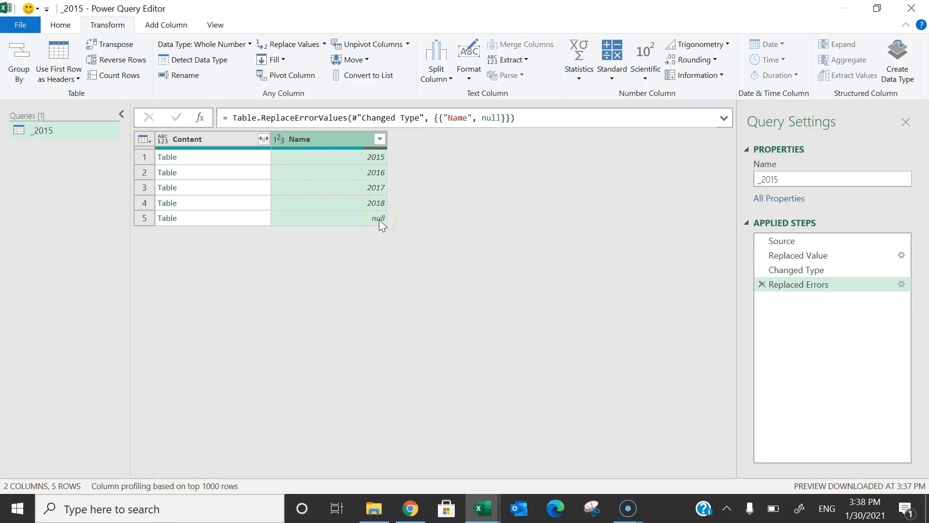
click(378, 139)
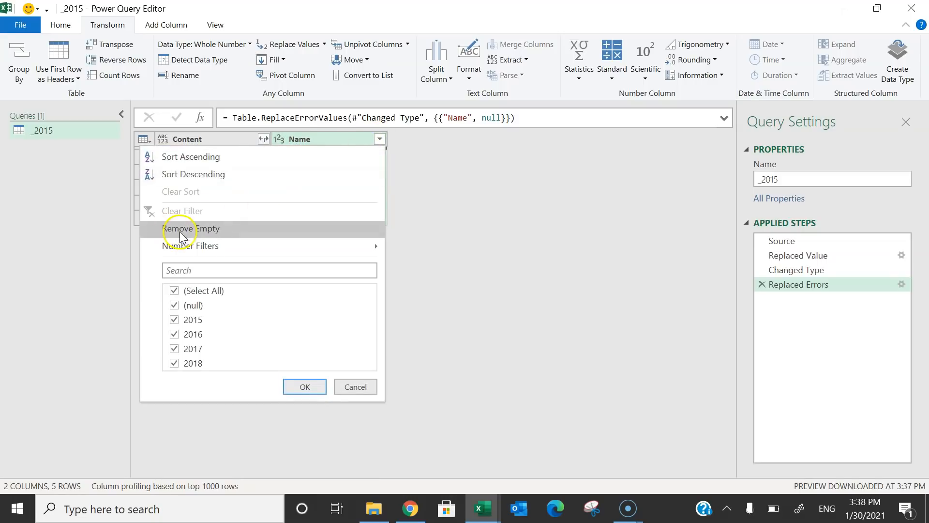
click(208, 237)
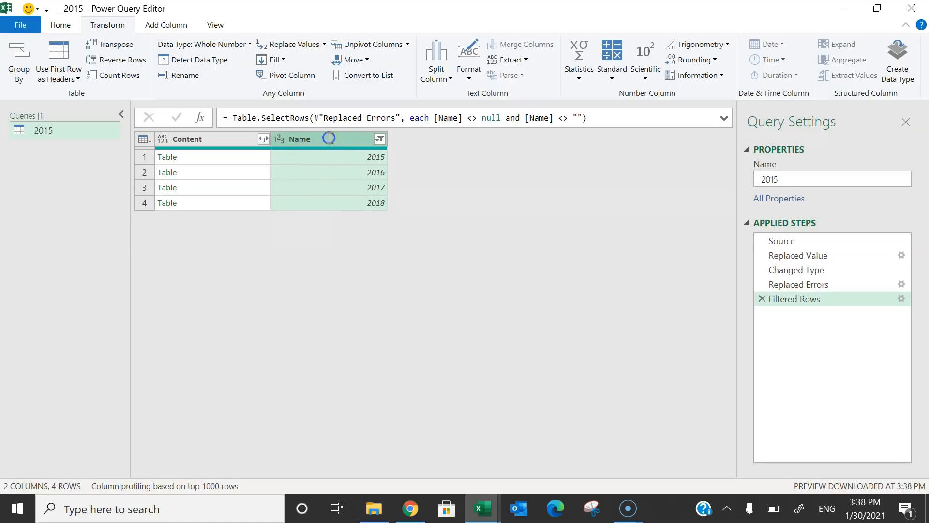
Rename the Name column to Year
double_click(325, 139)
text(Year)
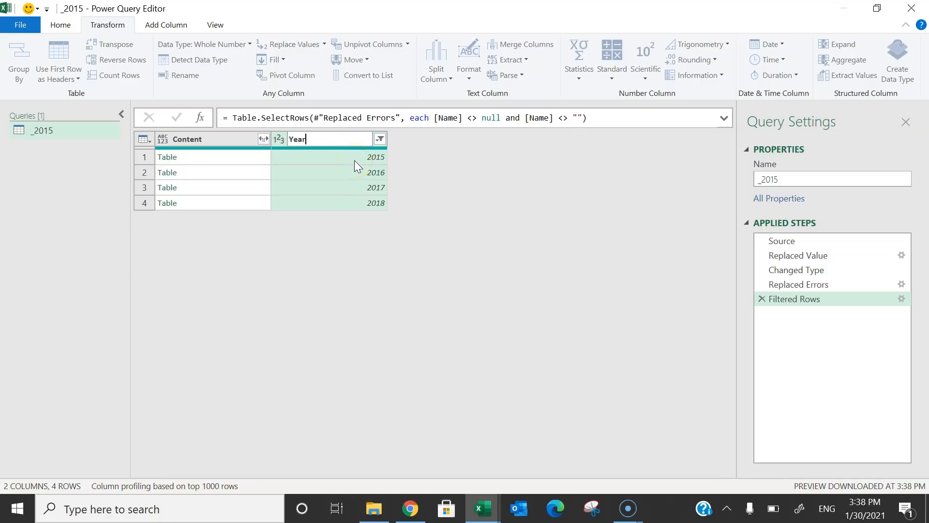
key(Return)
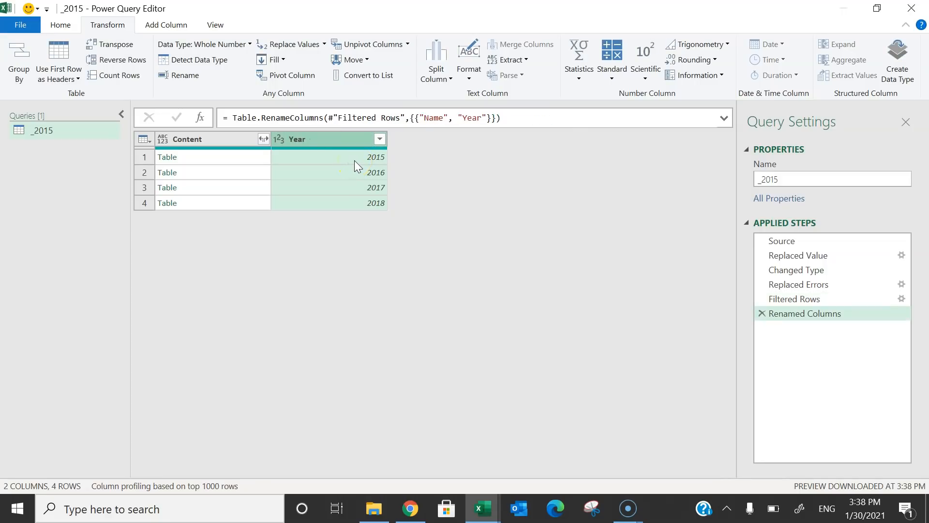
Expand the Content column into Employee Id and Sales Amount without the original name as prefix, and set Sales Amount to Decimal Number
click(263, 140)
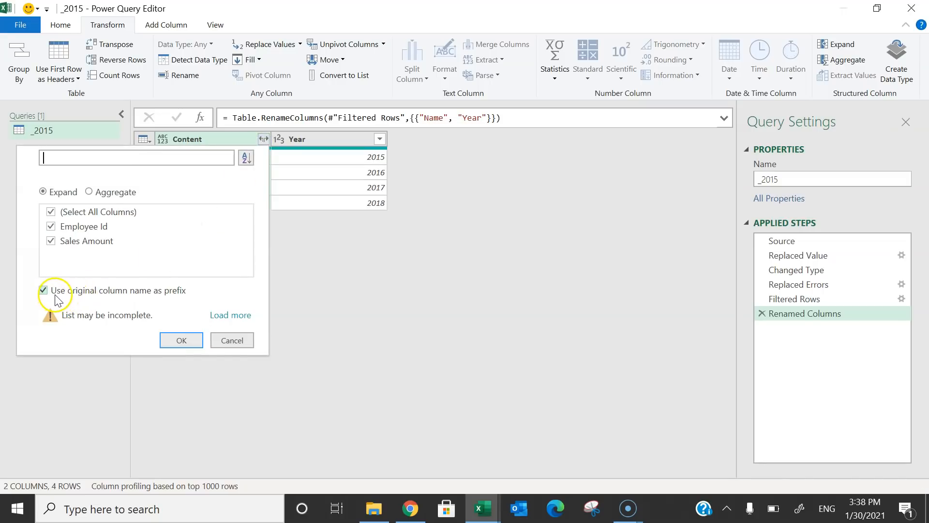
click(157, 294)
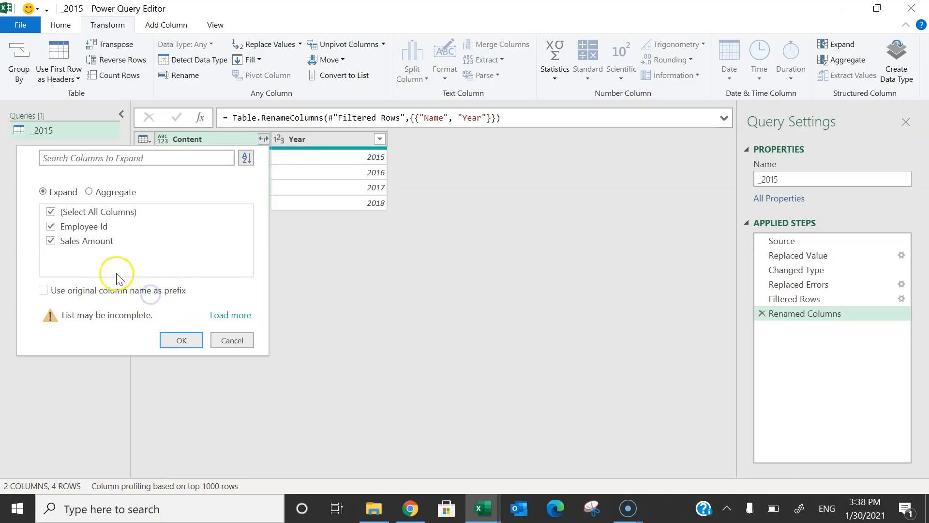
click(182, 345)
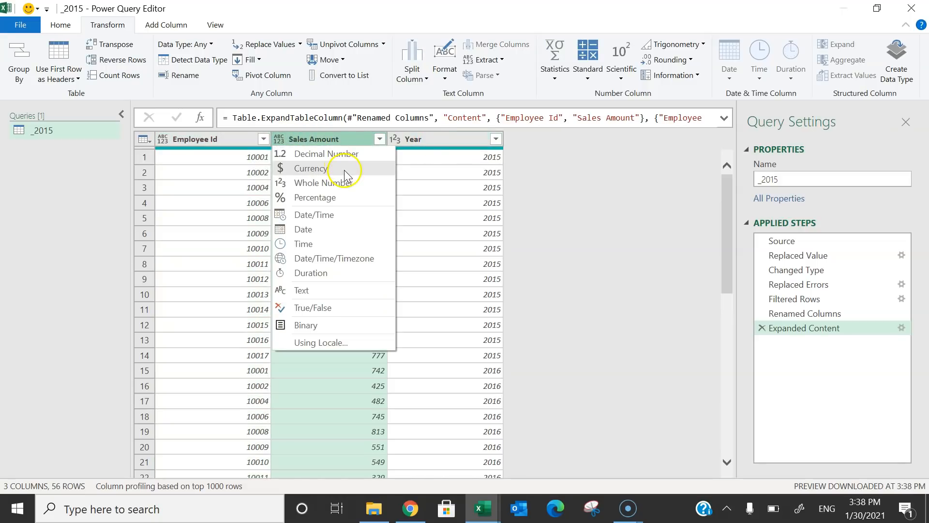
click(322, 154)
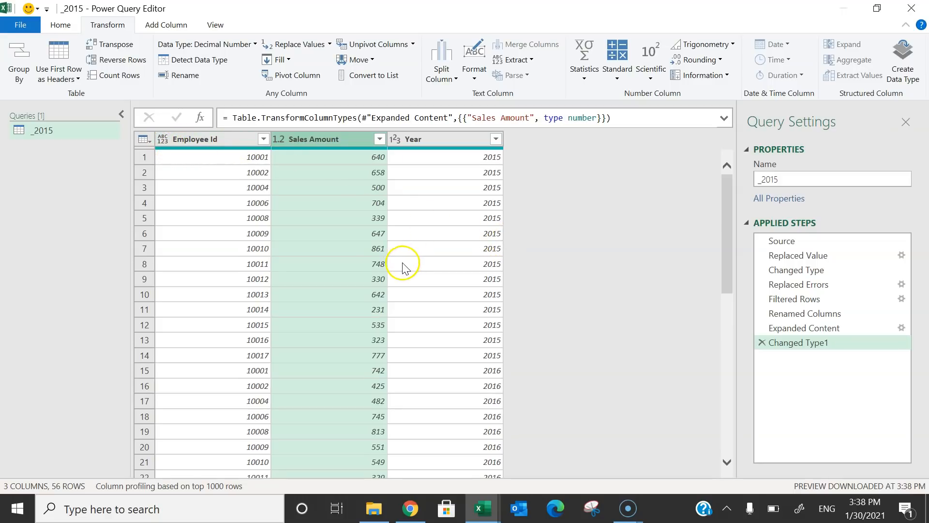
scroll(404, 263, down, 11)
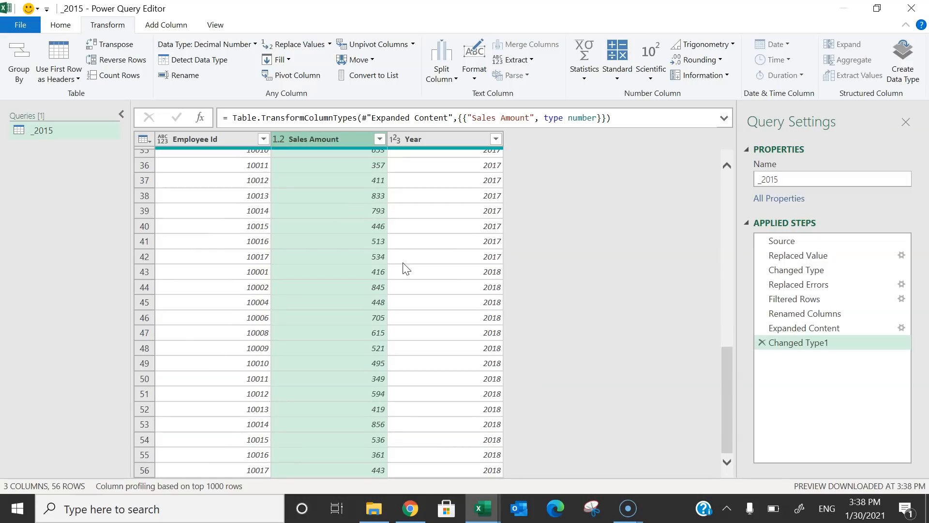
scroll(405, 269, up, 11)
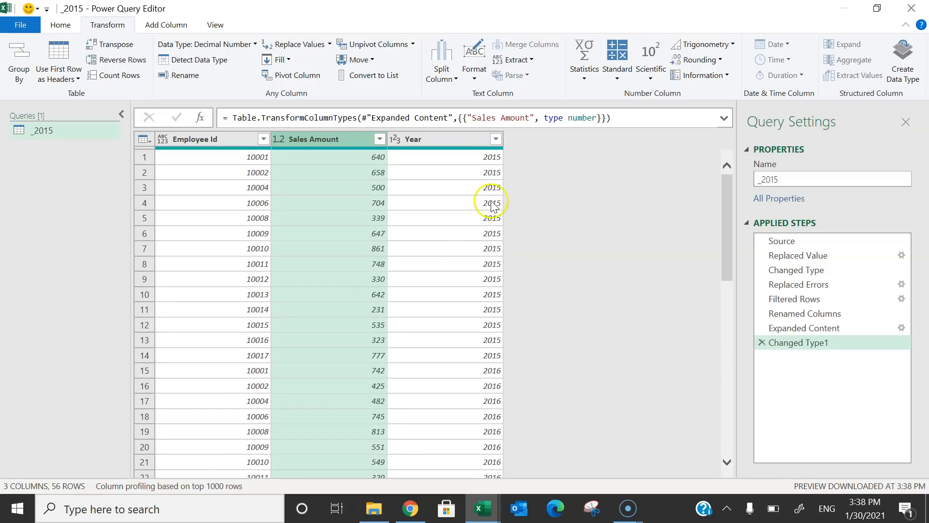
click(466, 138)
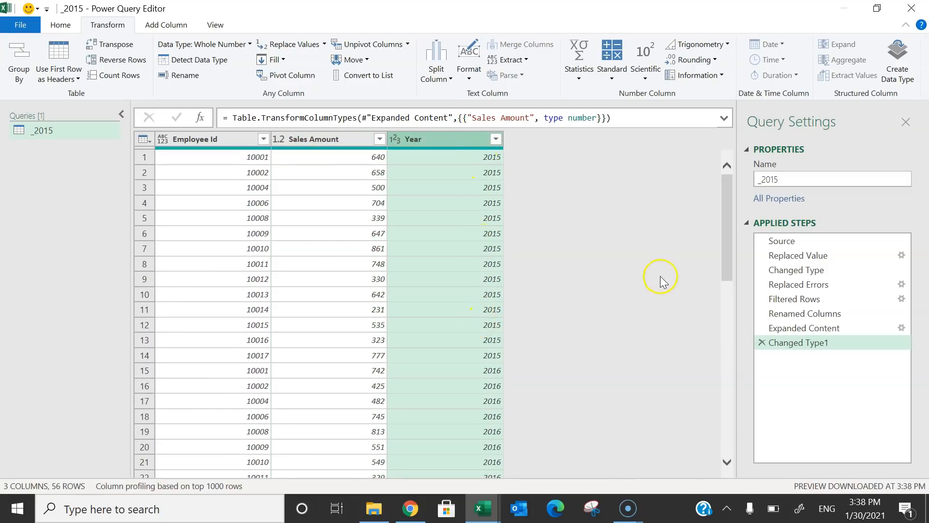
click(228, 139)
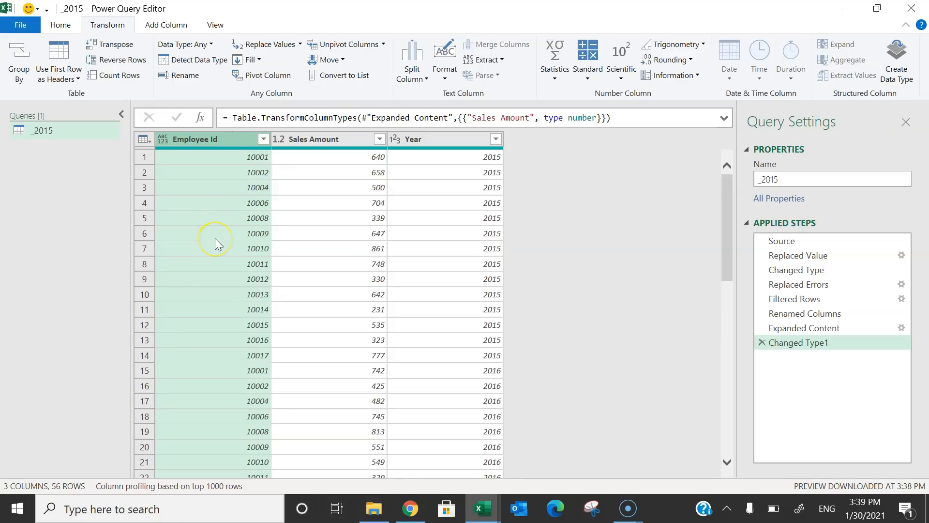
Duplicate the _2015 query and delete all of the copy's applied steps from Replaced Value to the end
right_click(50, 134)
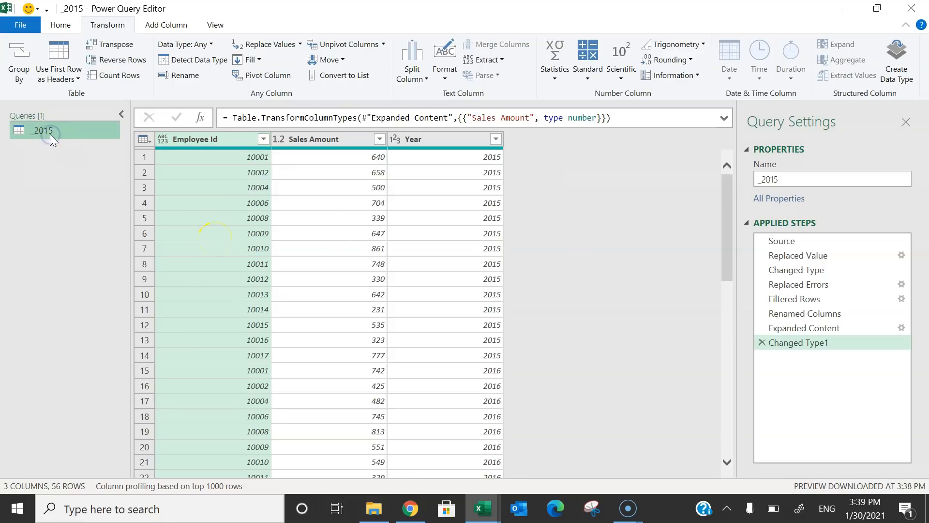
click(77, 208)
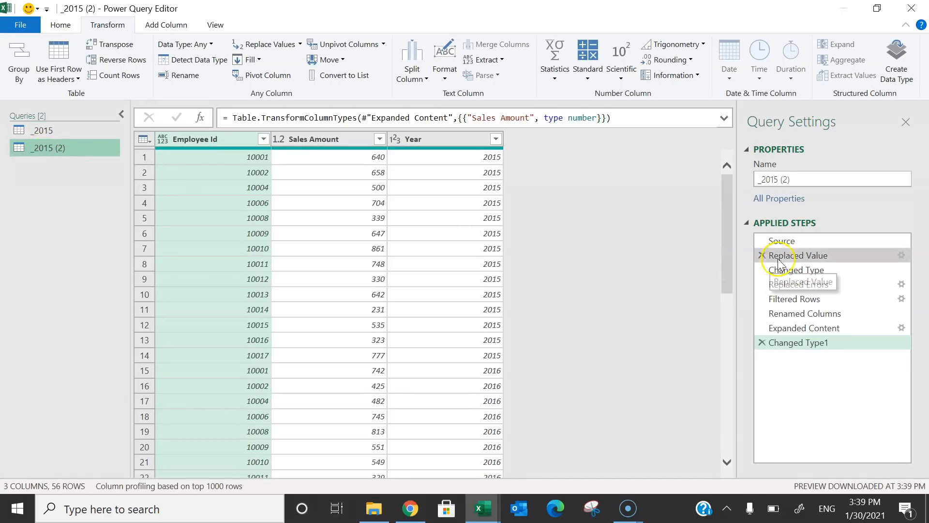
click(790, 242)
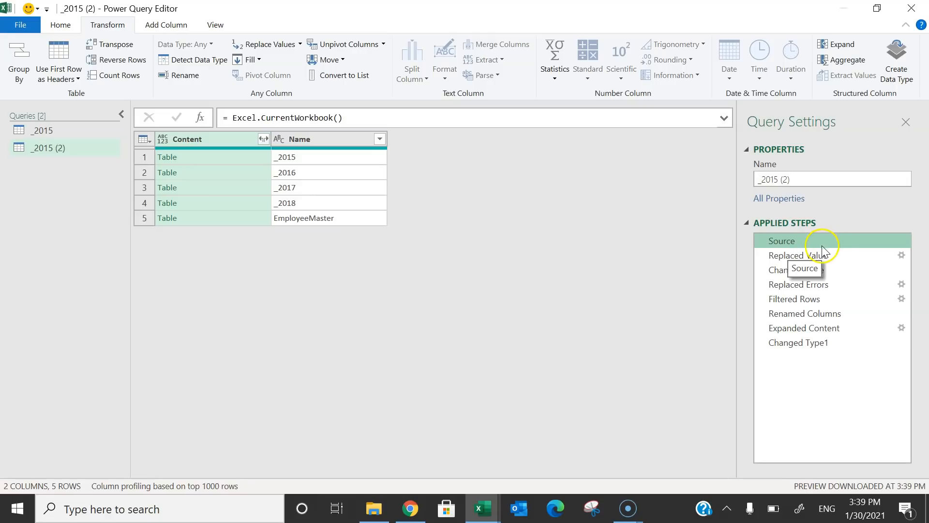
click(805, 255)
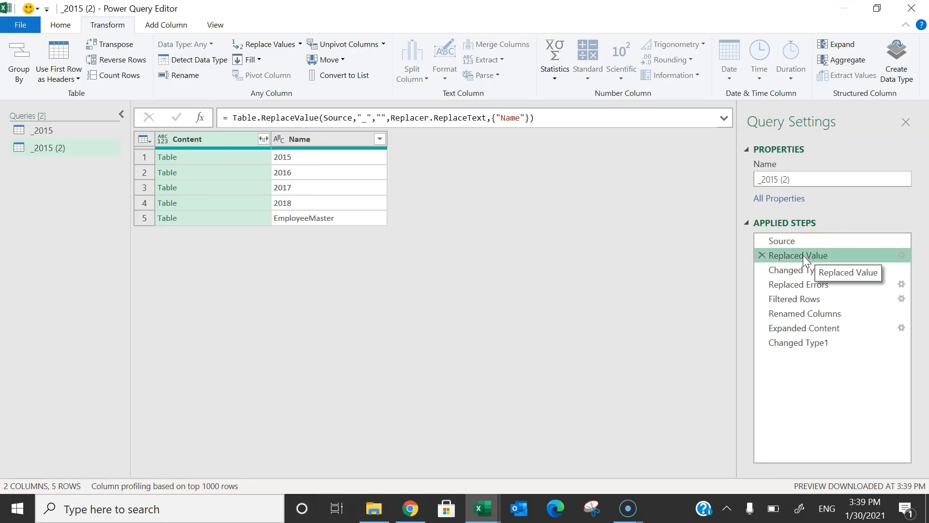
right_click(801, 258)
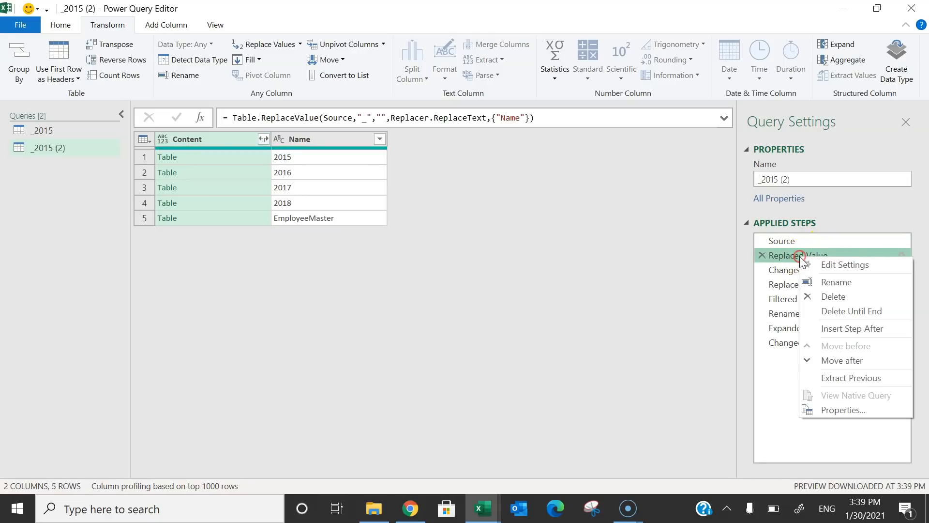
click(871, 315)
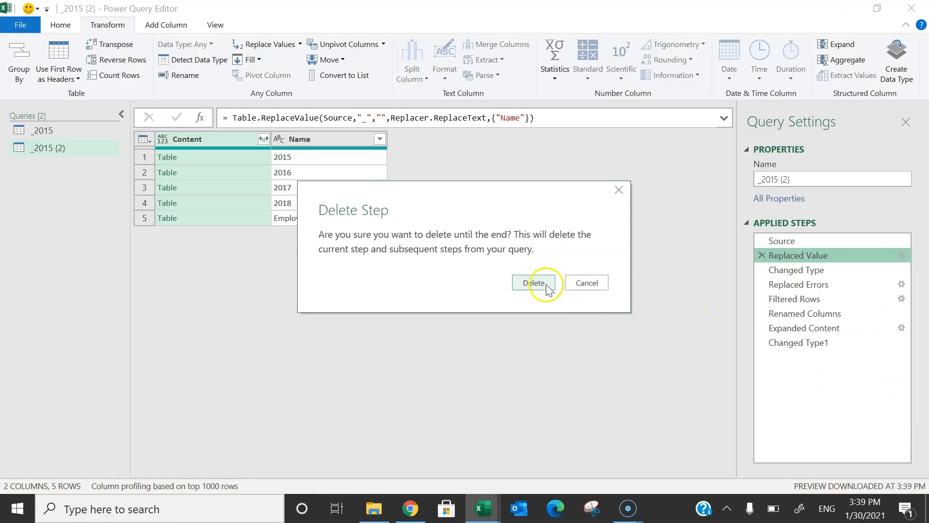
click(534, 283)
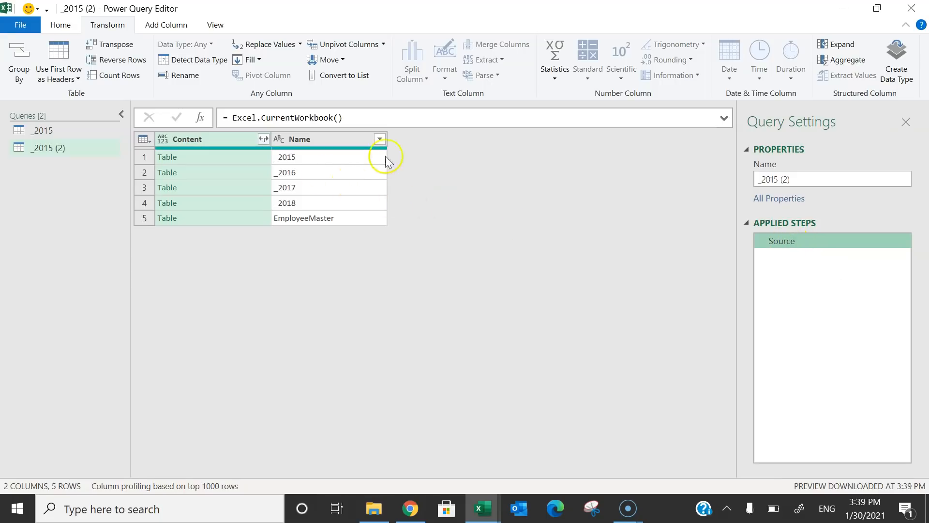
Filter the Name column to EmployeeMaster only and expand Content into Employee Id, Employee Name and Supervisor without the original name as prefix
click(380, 139)
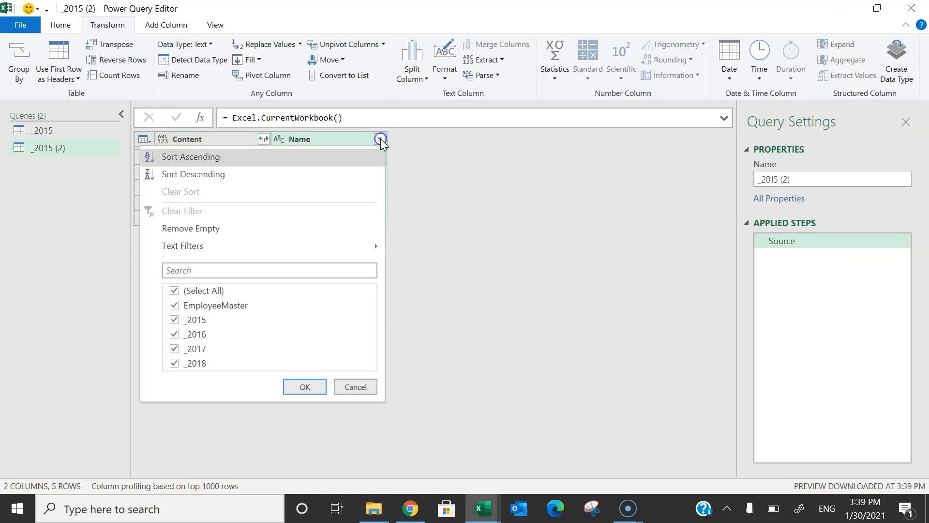
click(201, 306)
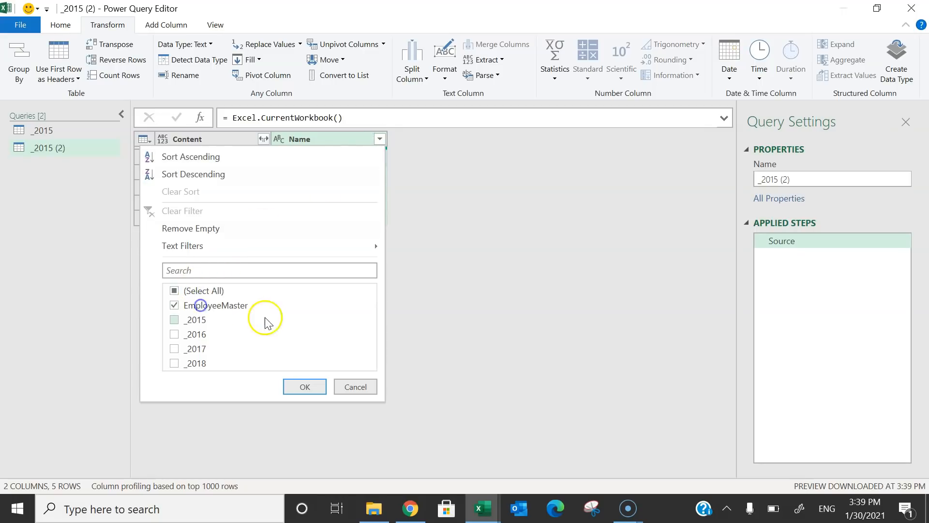
click(305, 386)
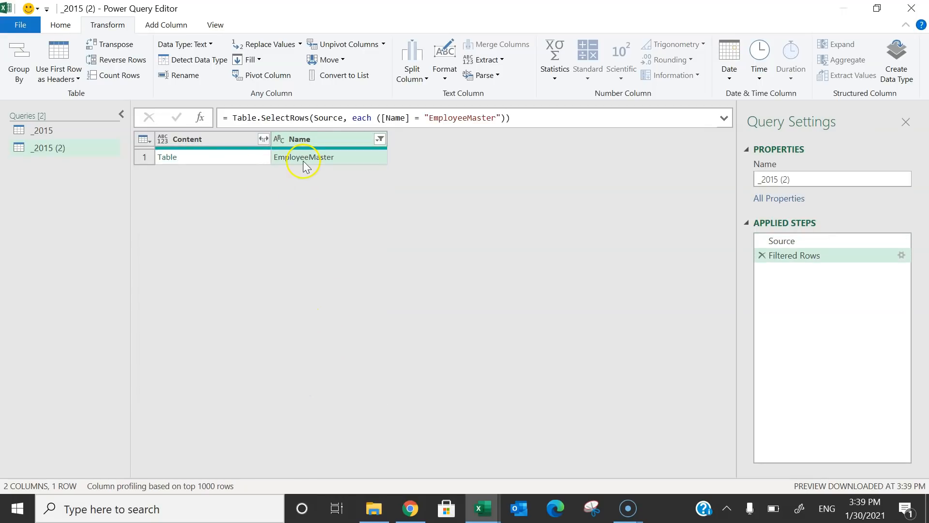
click(263, 139)
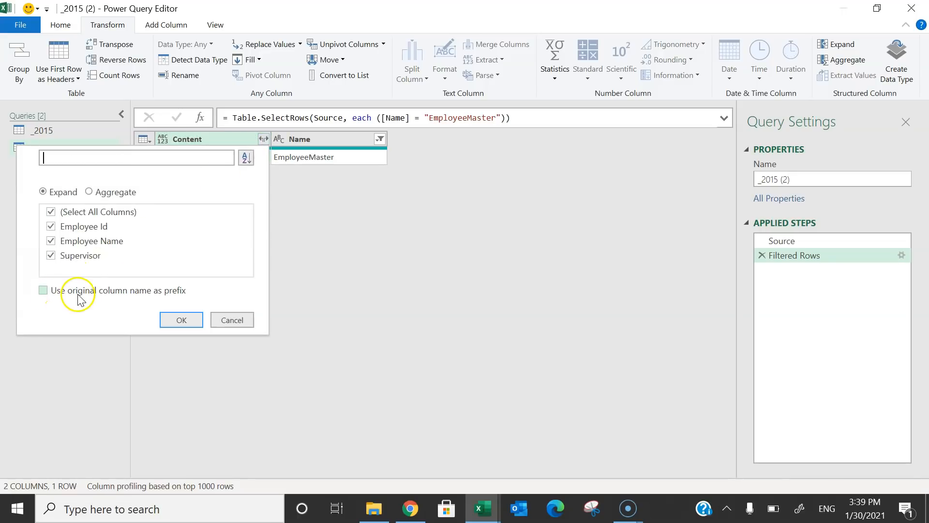
click(183, 320)
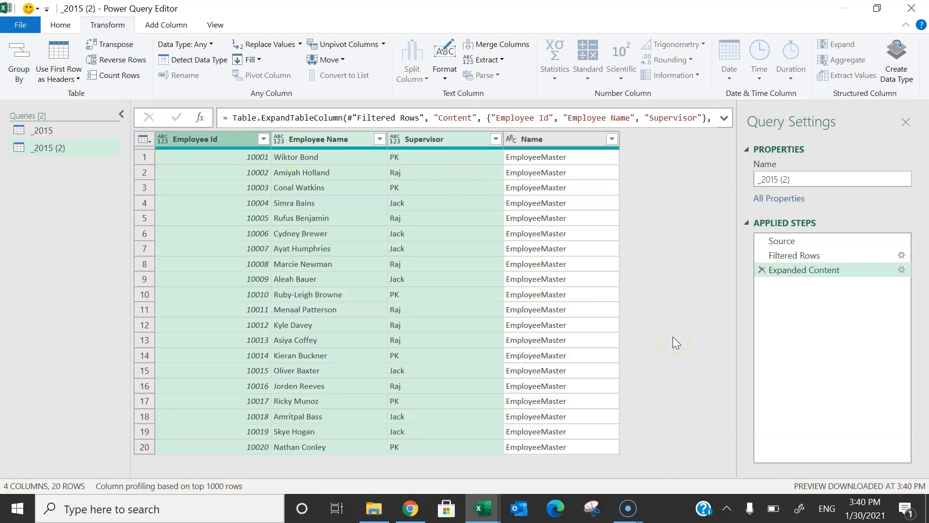
Set the data type of the Employee Name and Supervisor columns to Text
click(283, 143)
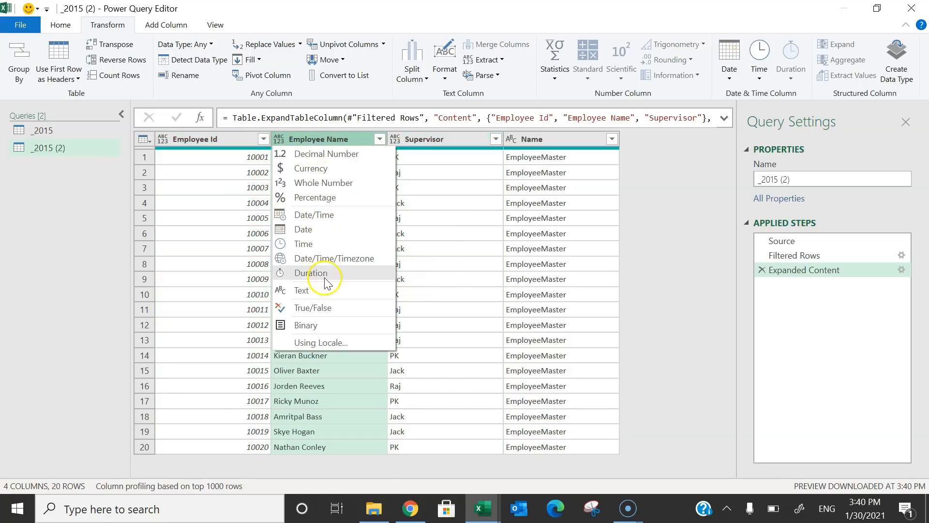
click(313, 290)
click(396, 140)
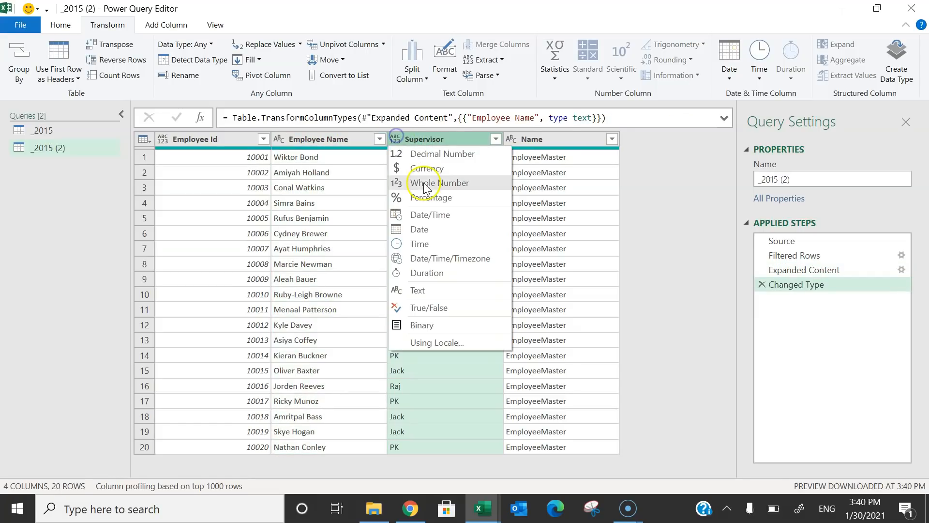
click(407, 289)
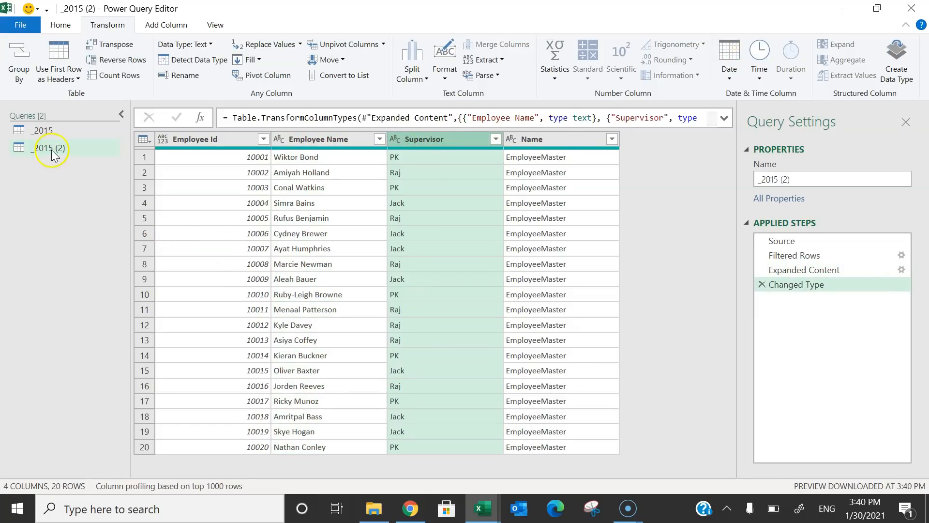
Rename the _2015 query as Combine Data
click(45, 131)
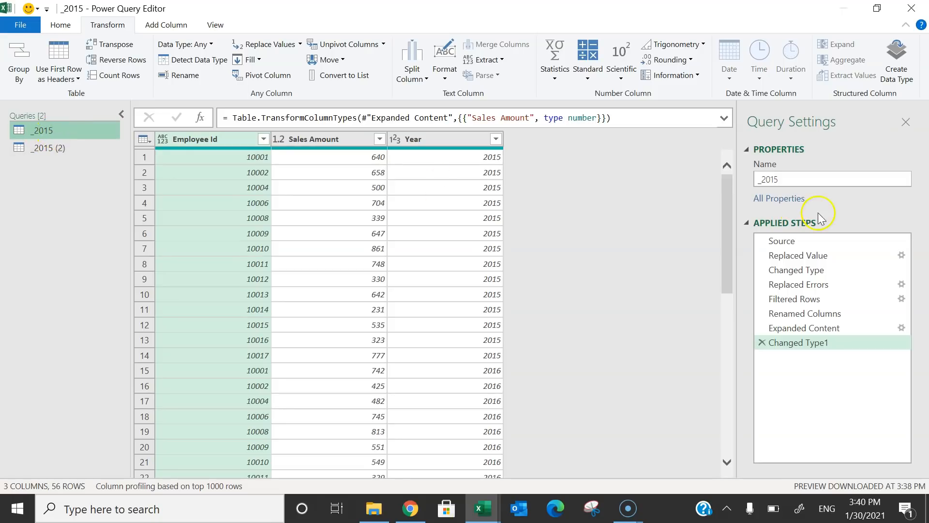
double_click(800, 180)
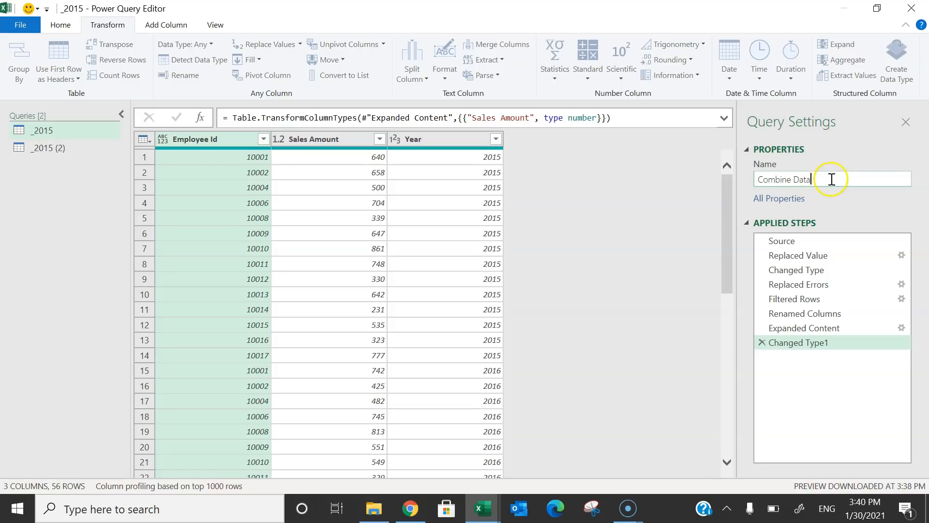
key(Return)
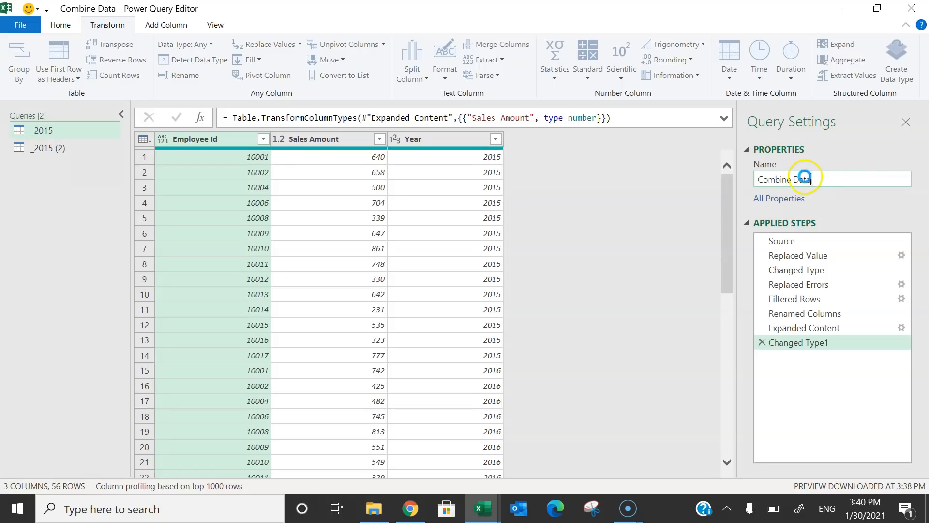
Rename the _2015 (2) query as Emp Master
click(57, 147)
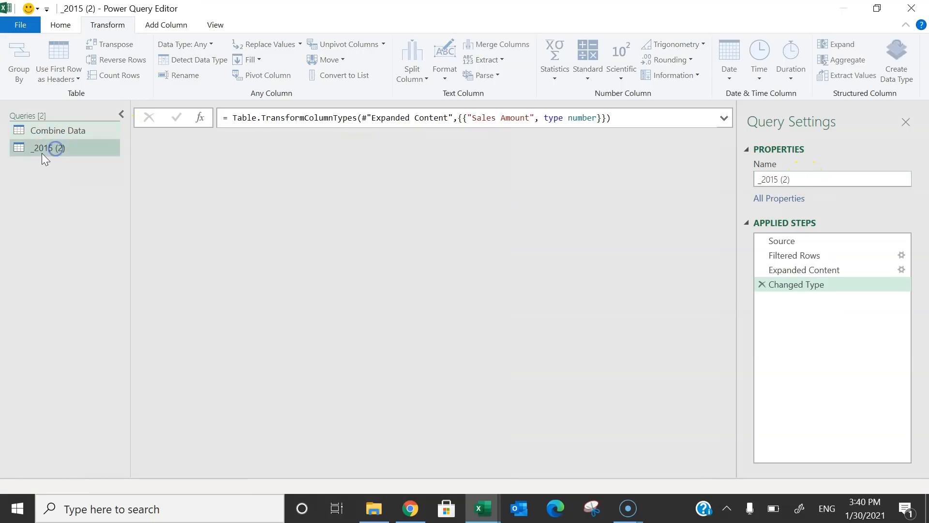
click(813, 177)
text(Emp Master)
key(Return)
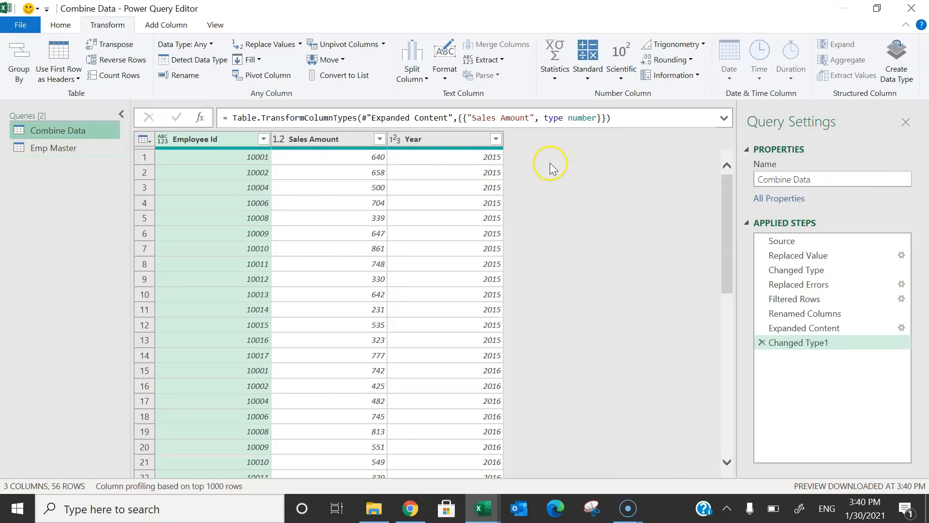
Merge the Combine Data query with Emp Master on Employee Id, using a Left Outer join
click(62, 22)
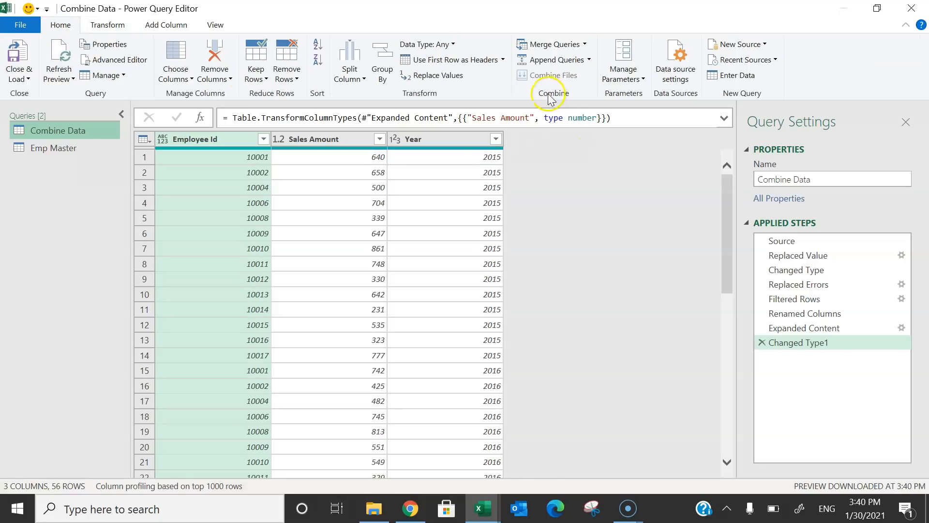
click(568, 68)
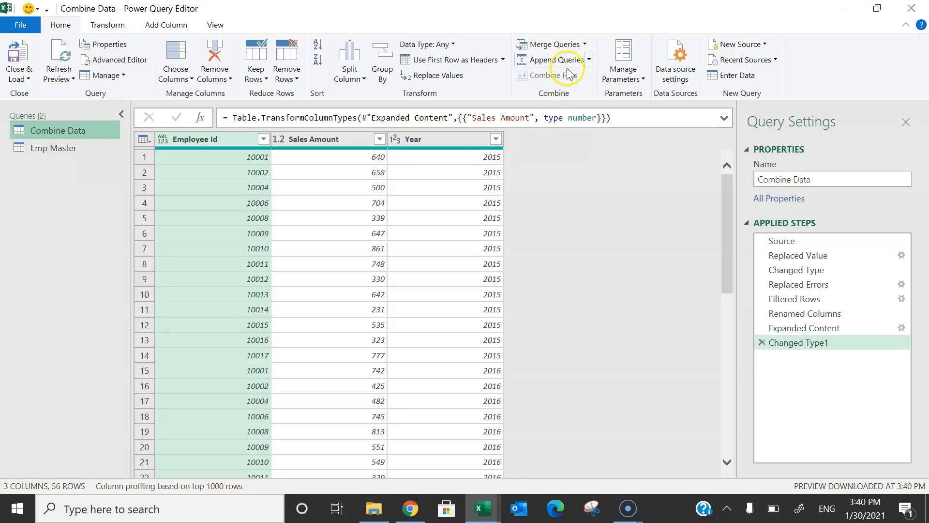
click(584, 44)
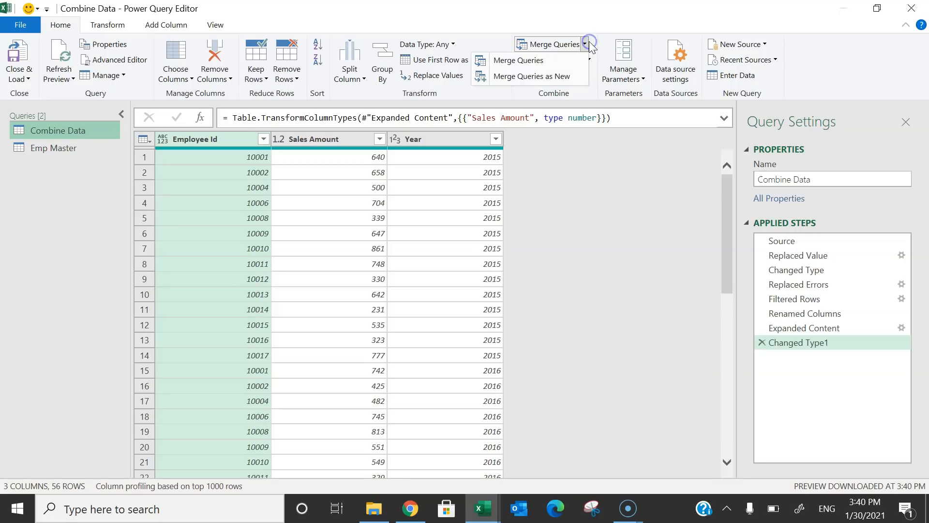
click(537, 61)
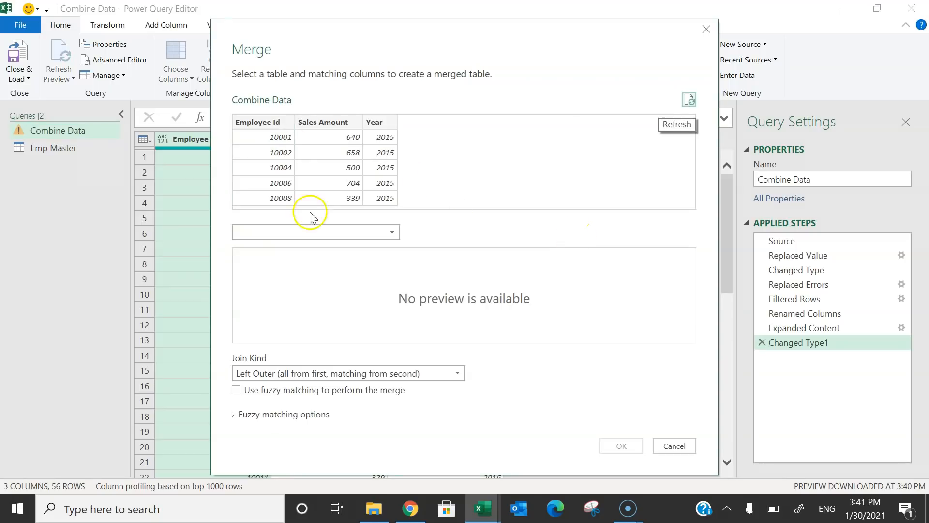
click(332, 232)
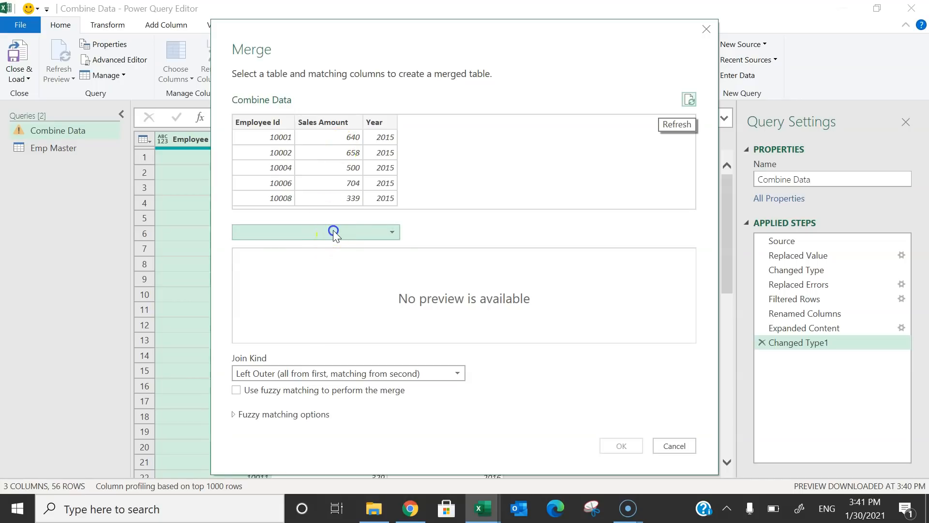
click(277, 264)
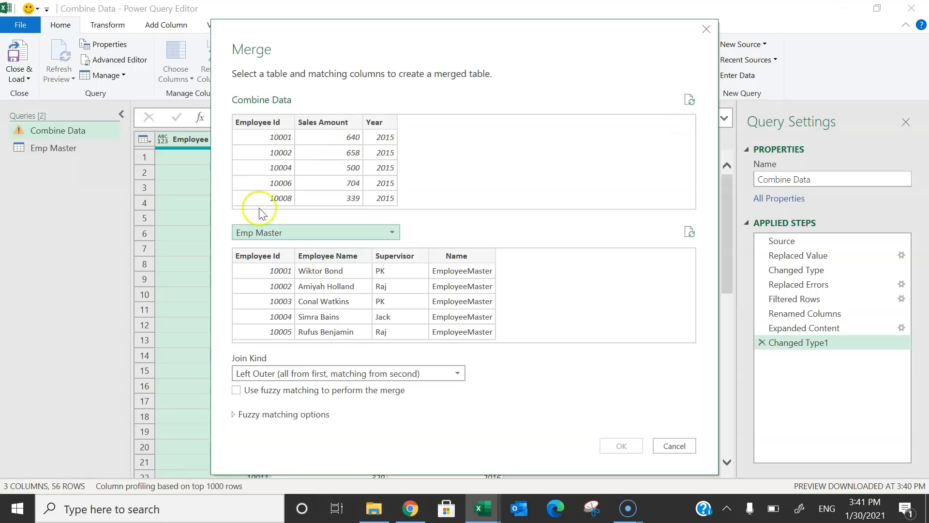
click(277, 124)
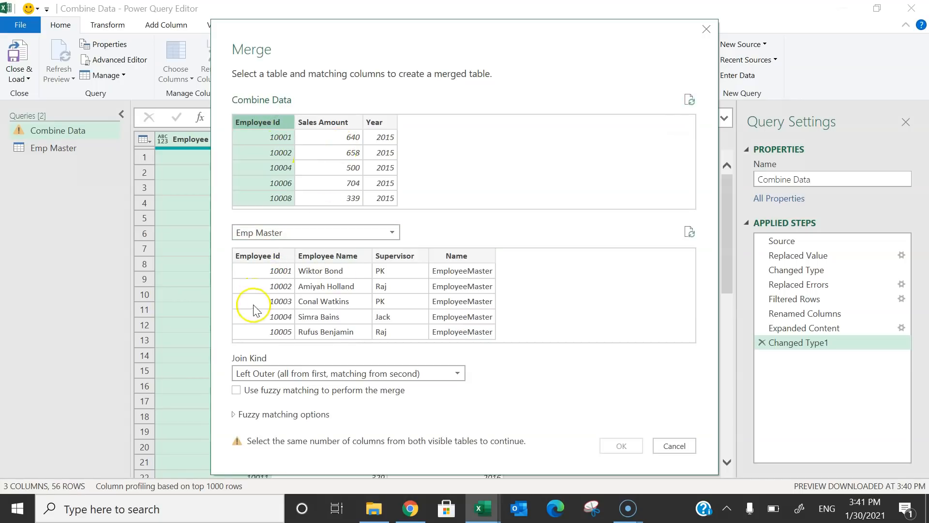
click(269, 257)
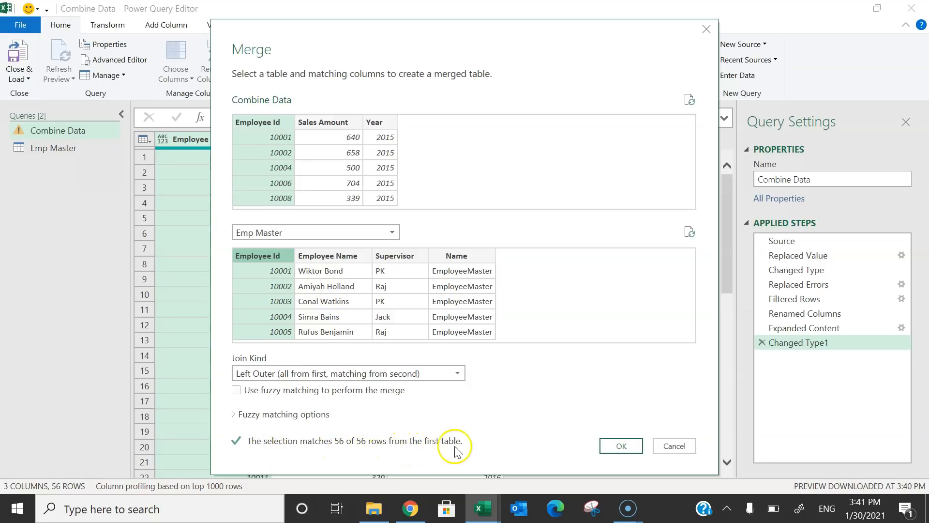
click(624, 443)
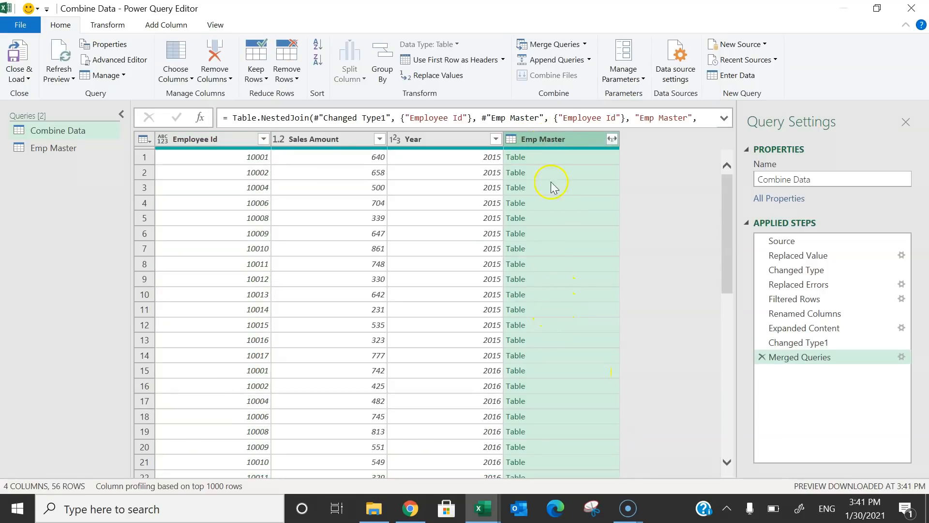
Expand the Emp Master column to include only Employee Name and Supervisor, without the original column name as prefix
click(612, 140)
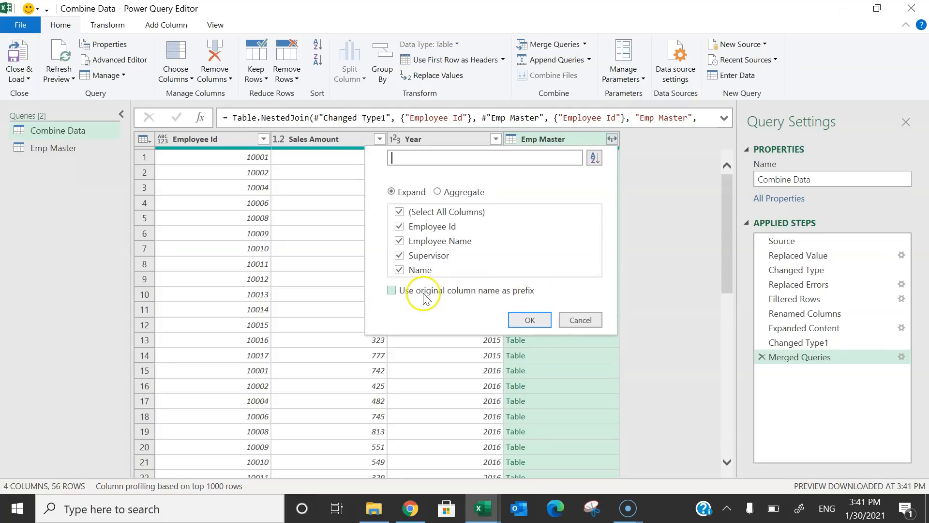
click(426, 212)
click(443, 241)
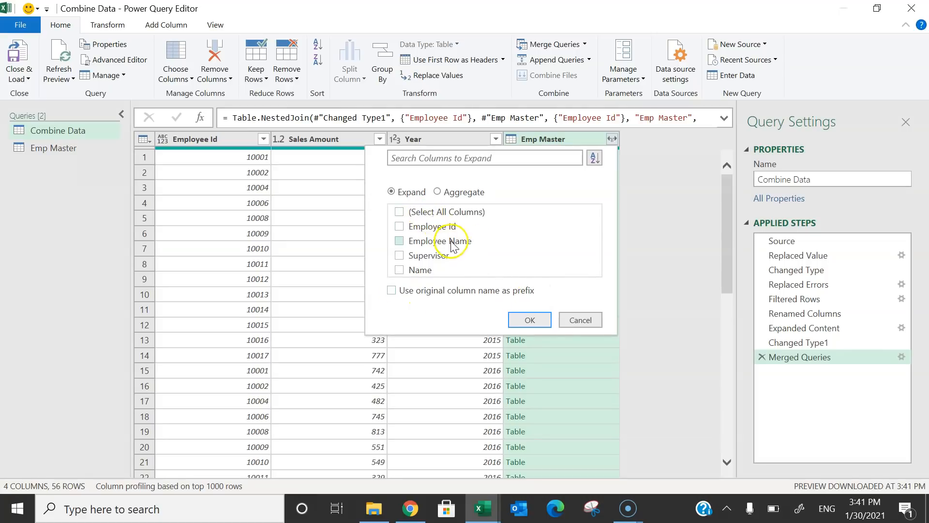
click(423, 255)
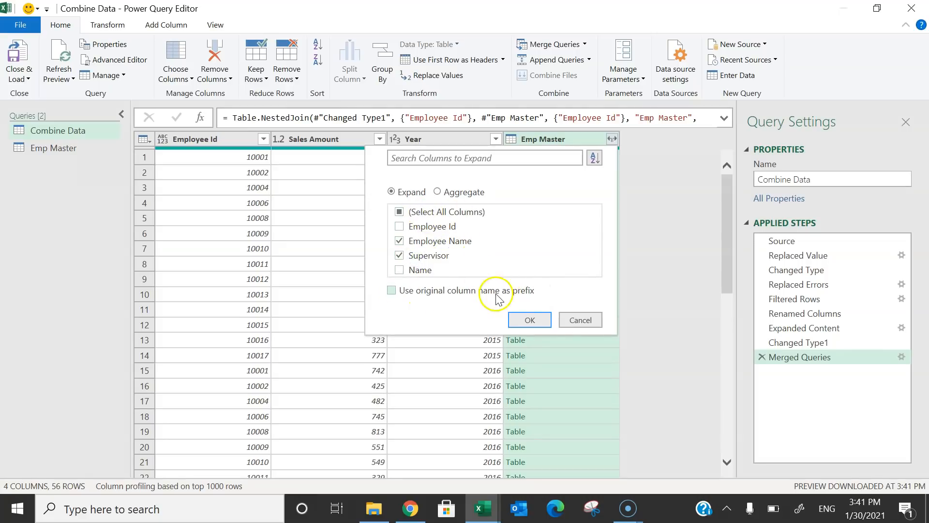
click(530, 319)
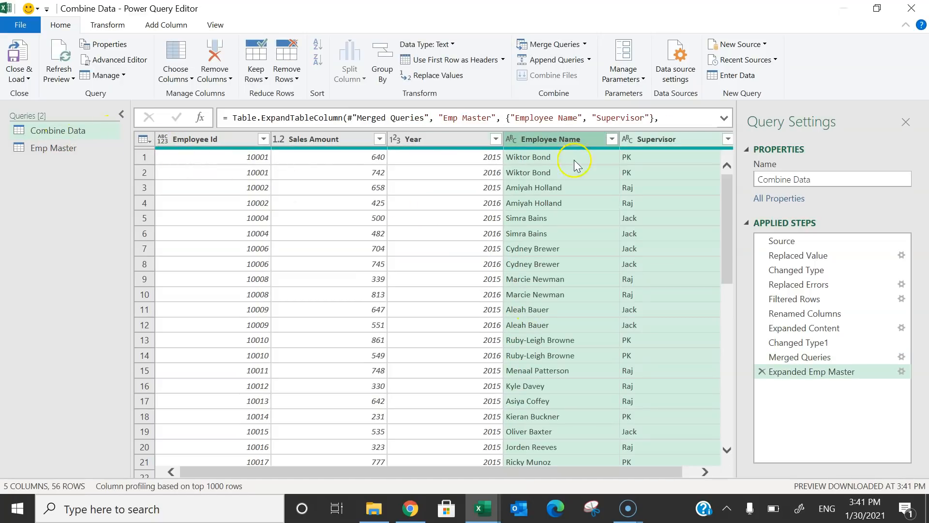
Close the query editor and load the Combine Data and Emp Master queries into the workbook
click(680, 140)
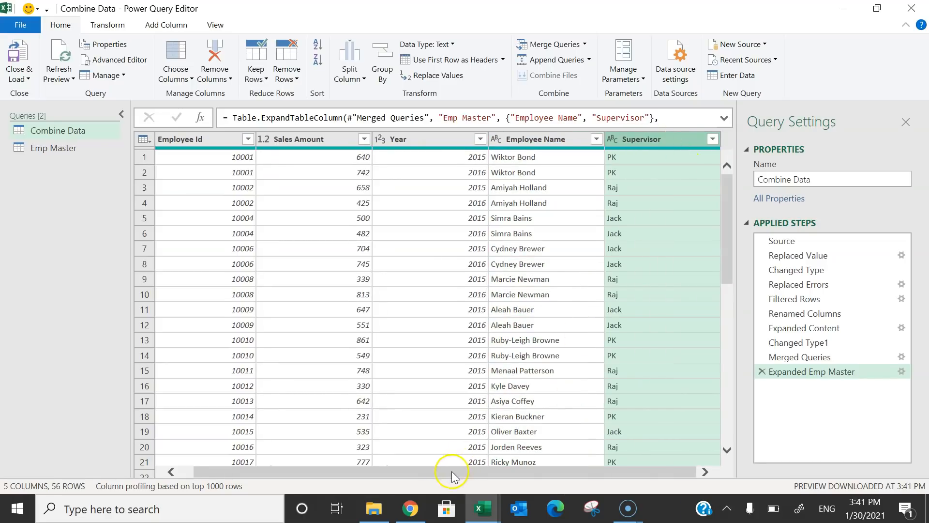
drag(452, 473, 369, 473)
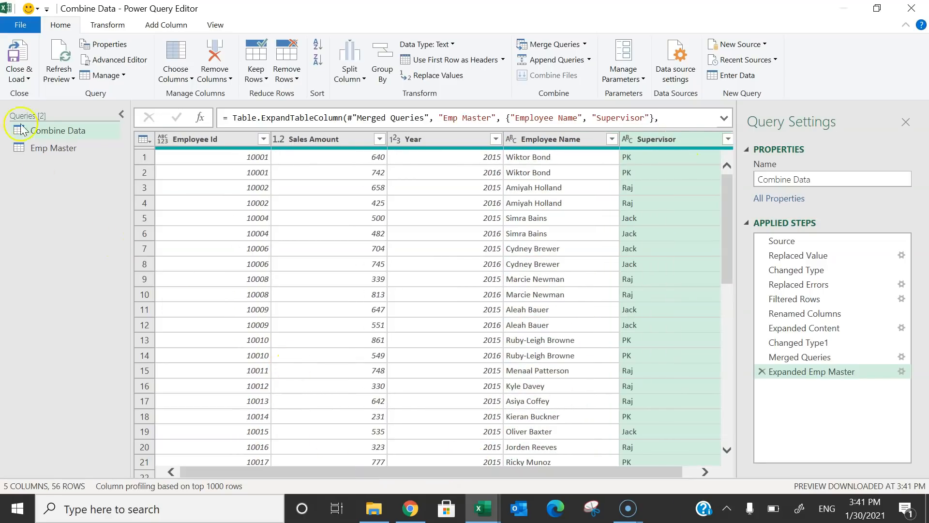
click(29, 79)
click(41, 98)
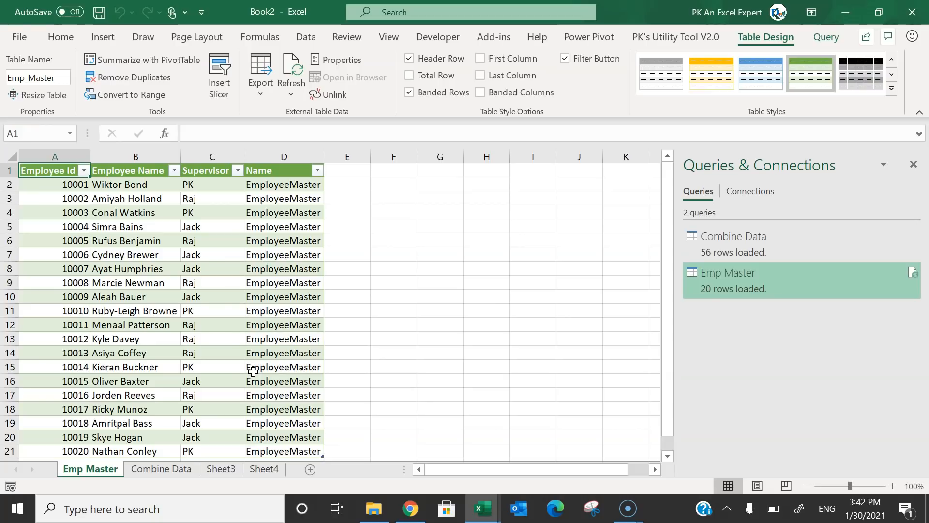
Delete the loaded Emp Master and Combine Data worksheets so both queries stay as connections only
click(195, 231)
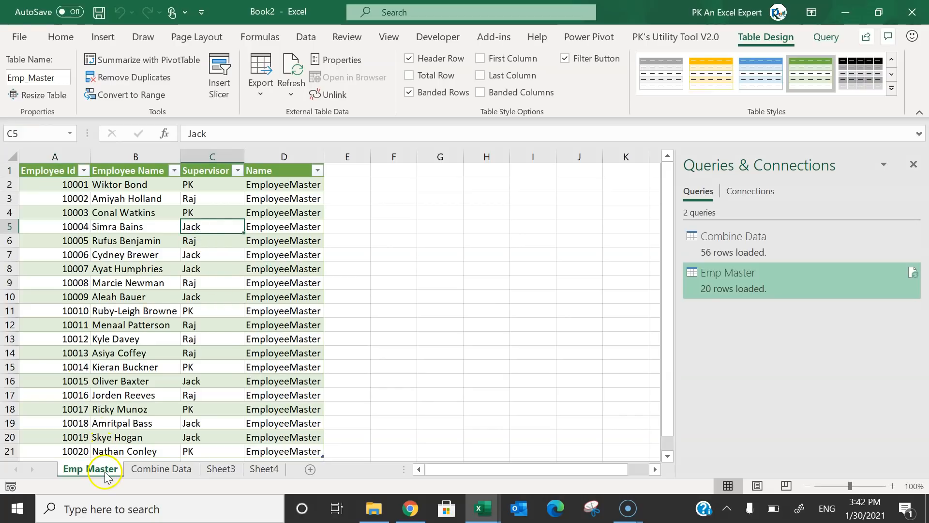
click(261, 199)
click(149, 472)
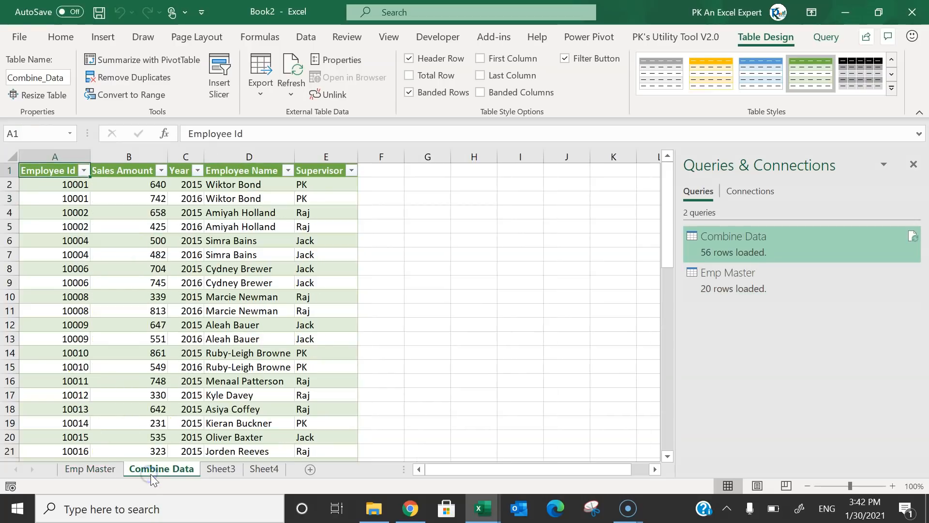
click(88, 469)
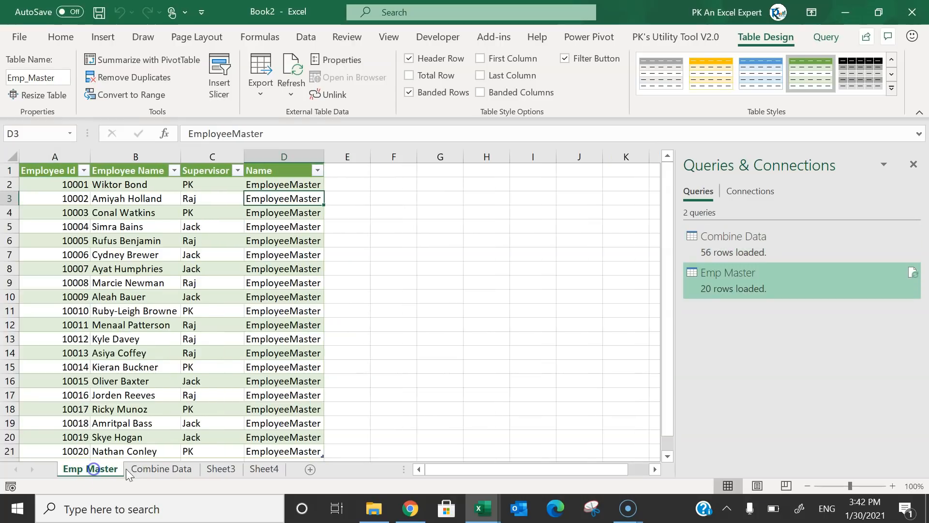
ctrl+click(162, 472)
right_click(162, 470)
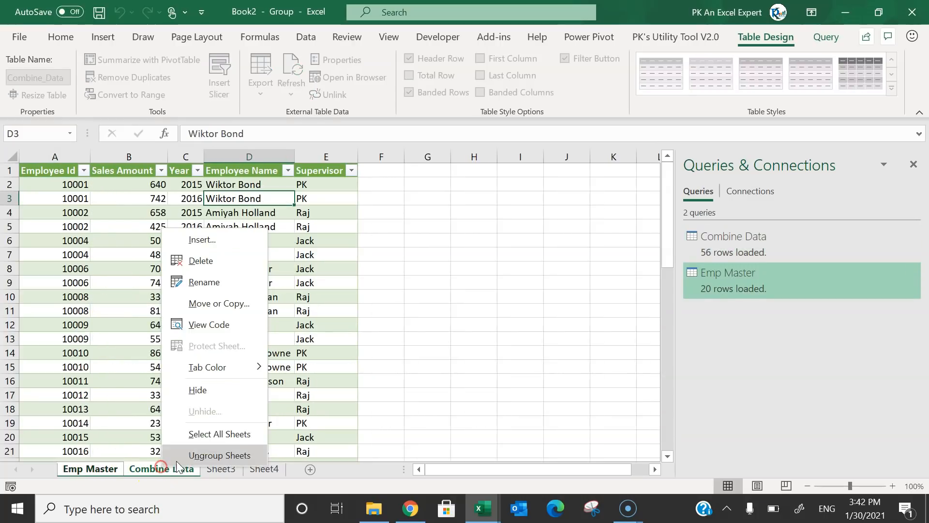
click(203, 261)
click(441, 295)
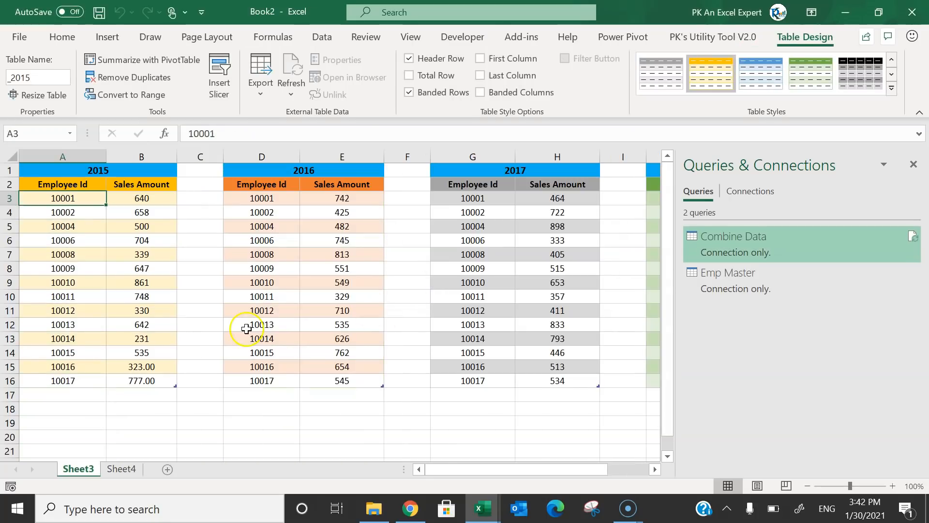
Add a new worksheet after Sheet3 and name it summary
click(167, 469)
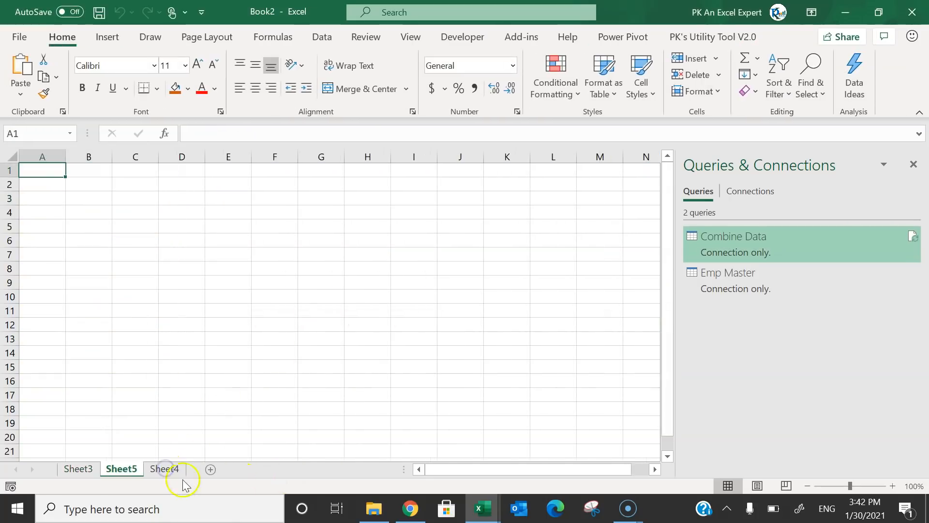
ctrl+click(165, 469)
text(summary)
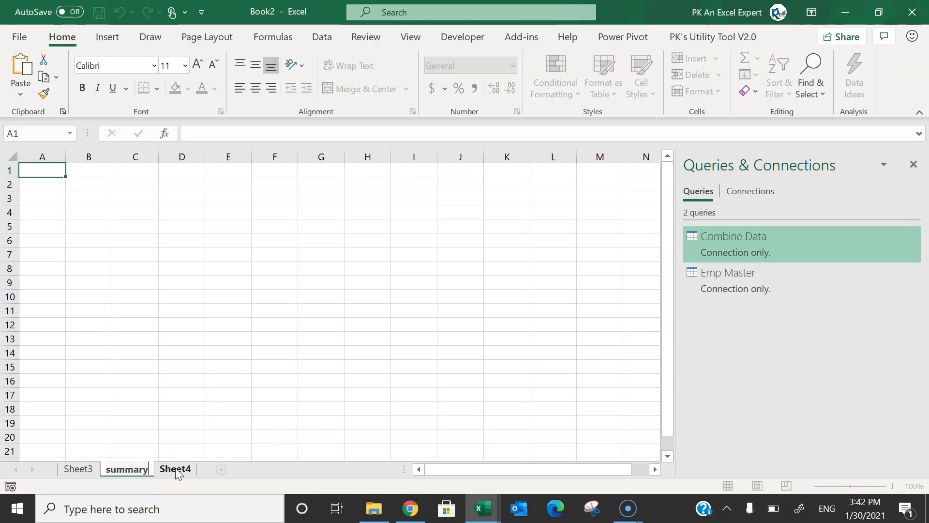
key(Return)
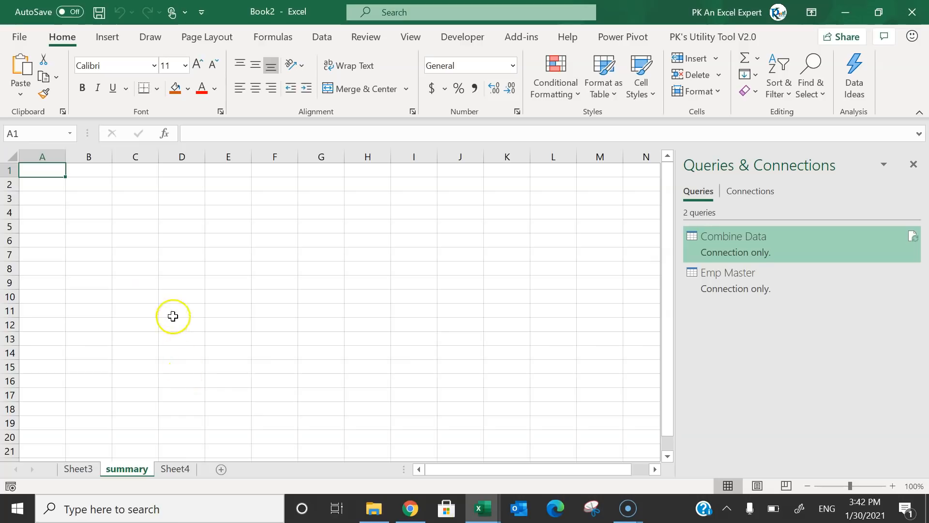
Create a PivotTable at cell A3 of the summary sheet from the external connection Query - Combine Data
click(53, 188)
click(50, 200)
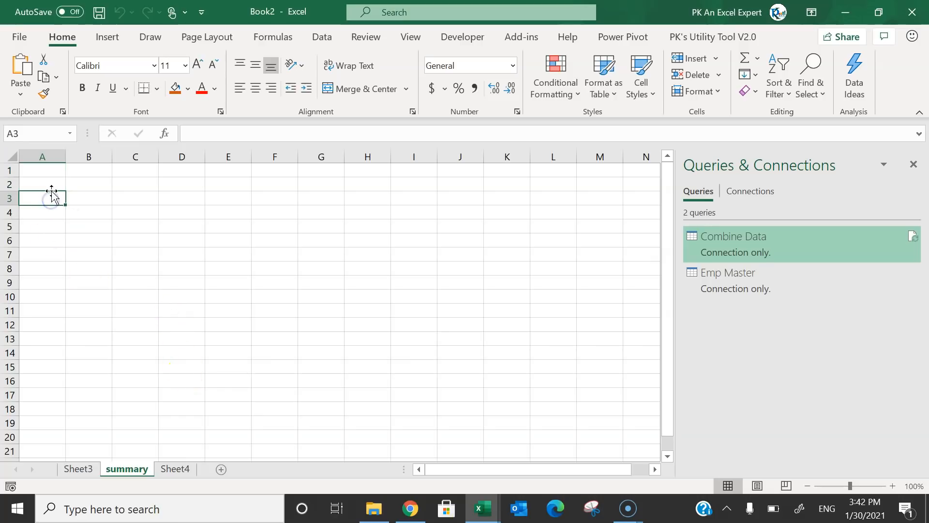
click(115, 38)
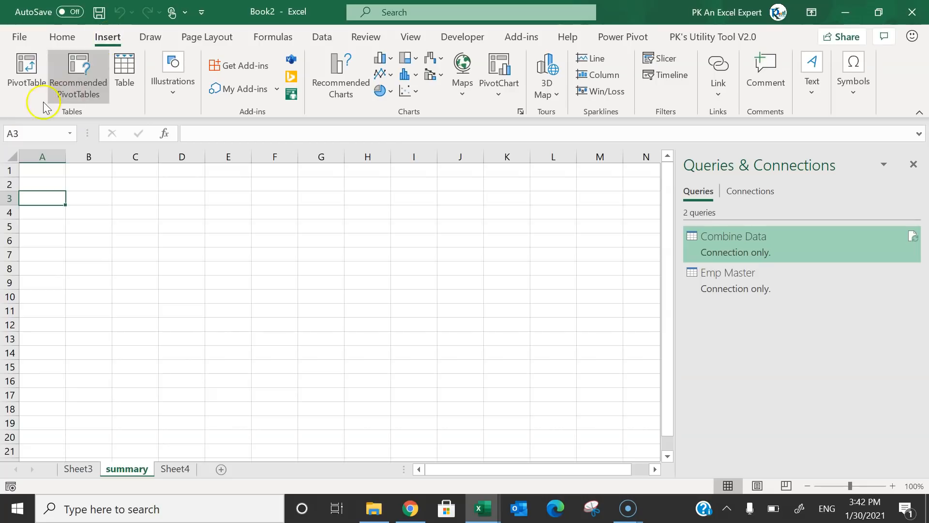
click(36, 90)
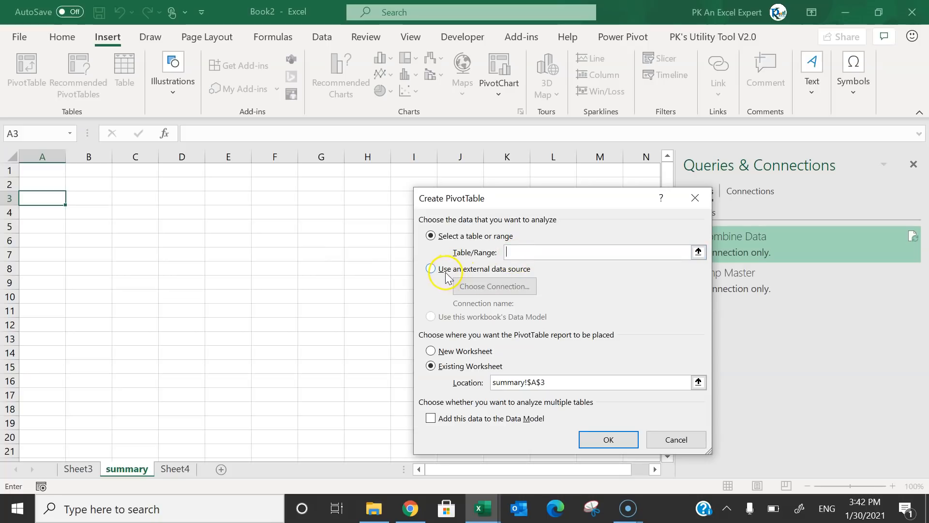
click(516, 270)
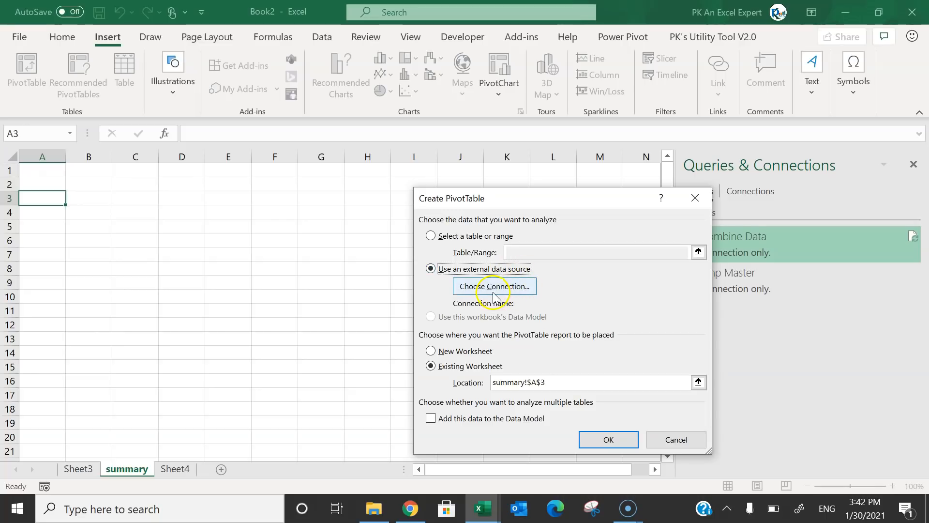
click(514, 293)
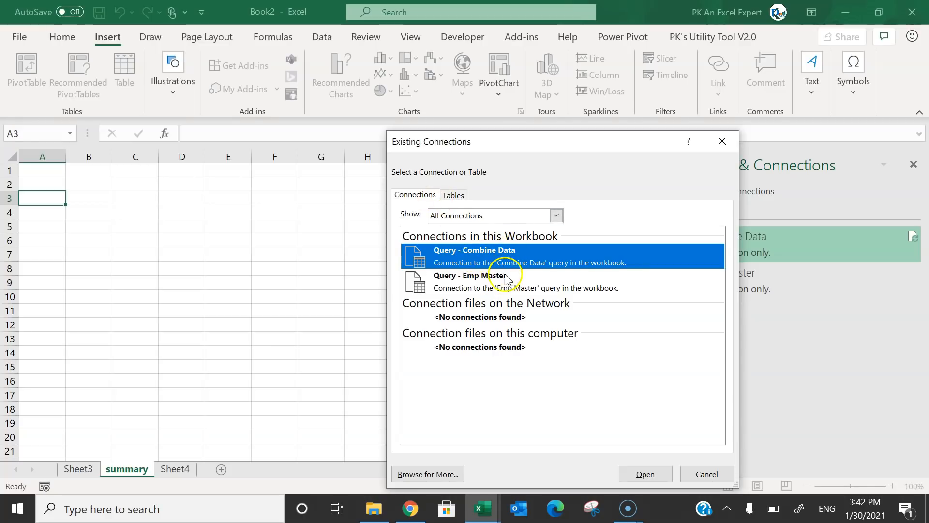
click(506, 280)
click(515, 257)
click(490, 282)
click(477, 264)
click(483, 266)
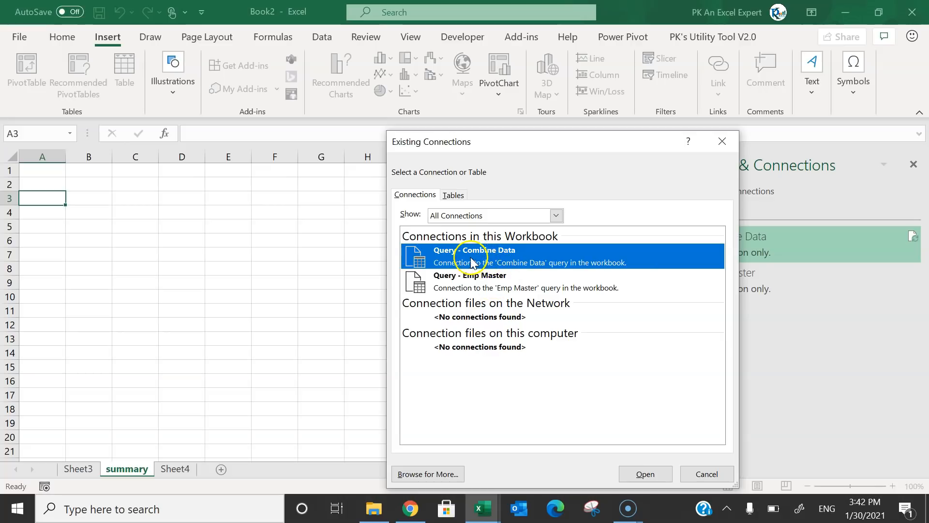
click(645, 474)
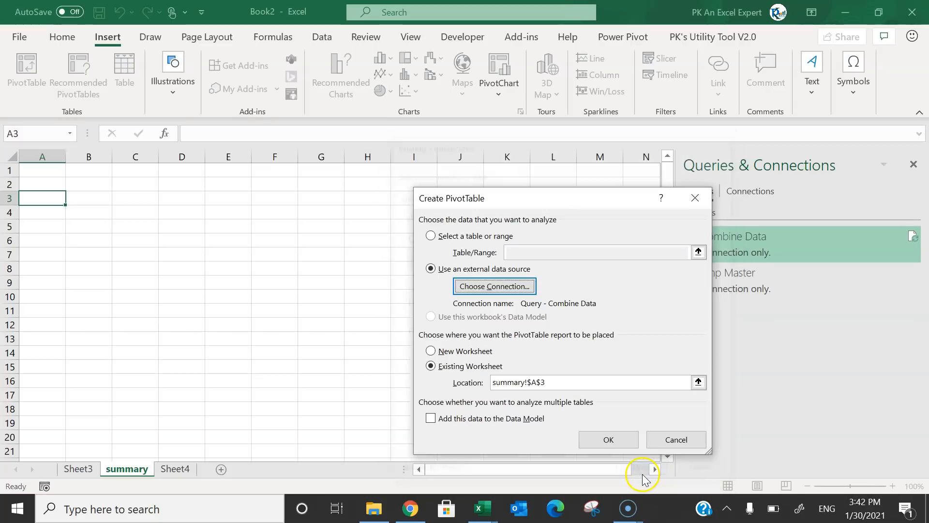
click(608, 439)
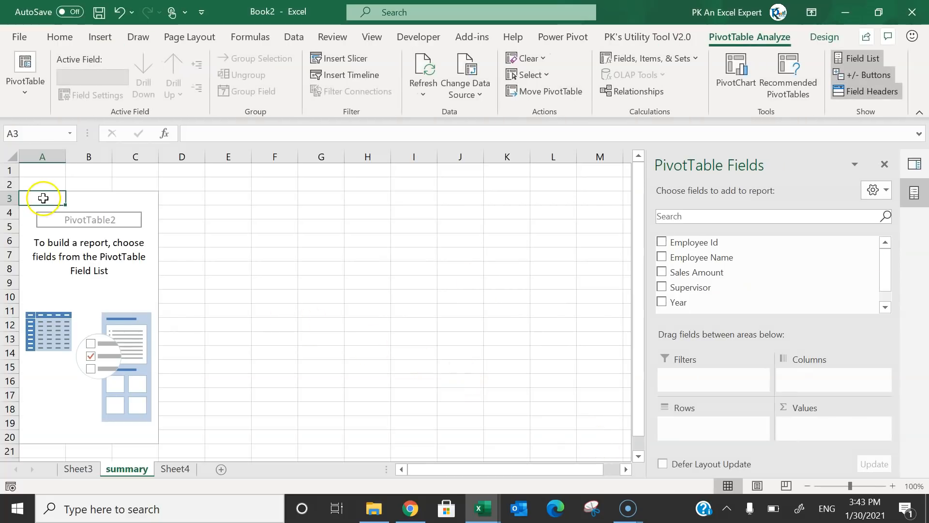
Lay out the PivotTable with Employee Name in Rows, Sales Amount in Values and Year in Columns
scroll(888, 268, down, 1)
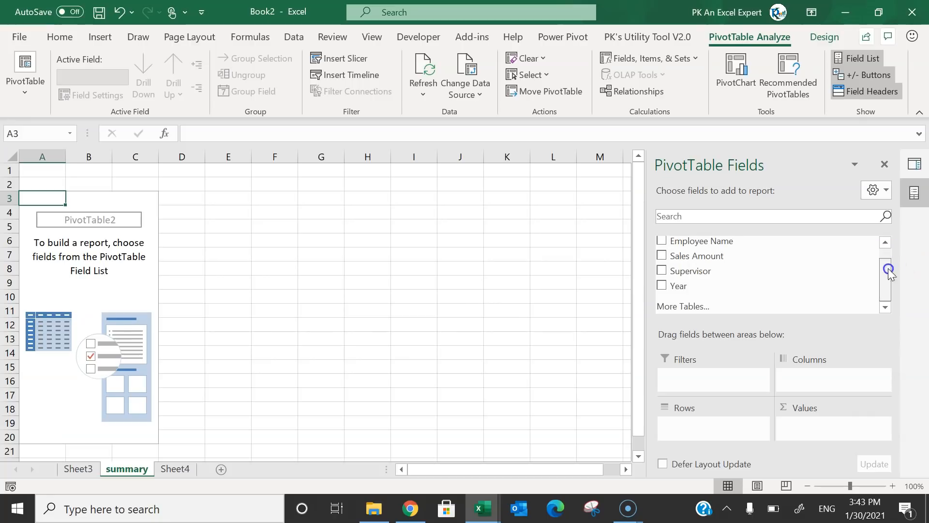
drag(886, 276, 887, 247)
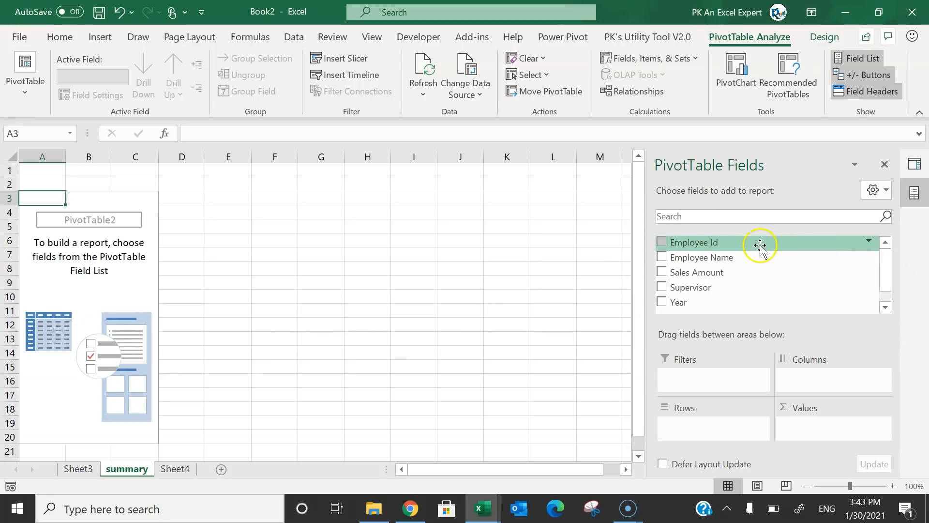
drag(715, 257, 708, 425)
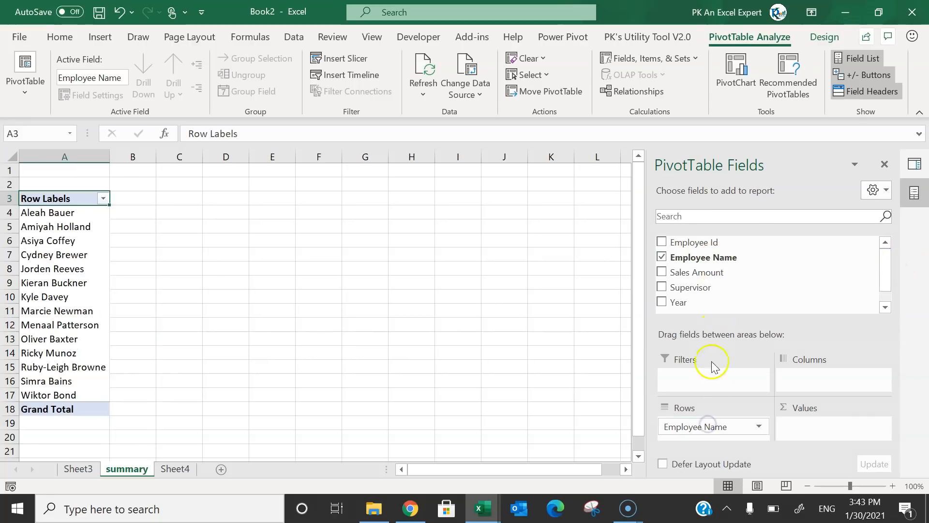
drag(711, 275, 767, 325)
drag(818, 428, 819, 429)
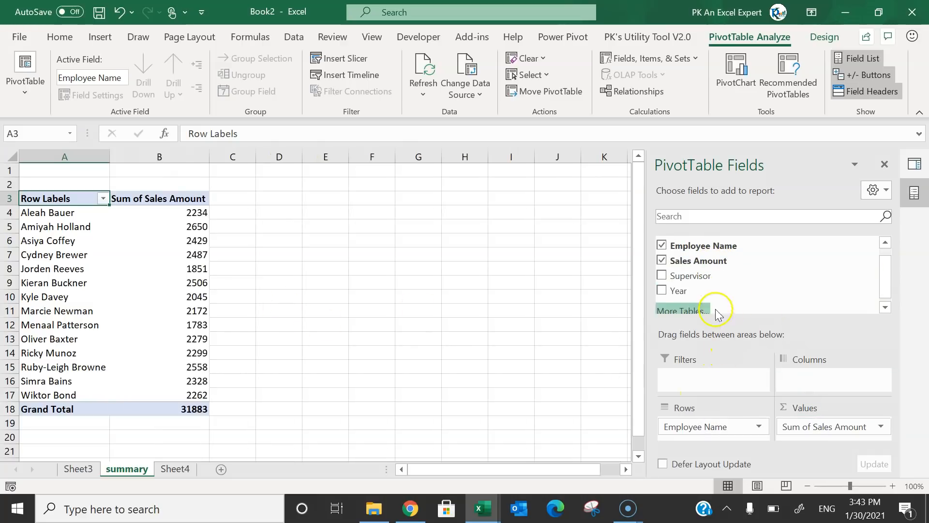
drag(676, 290, 828, 382)
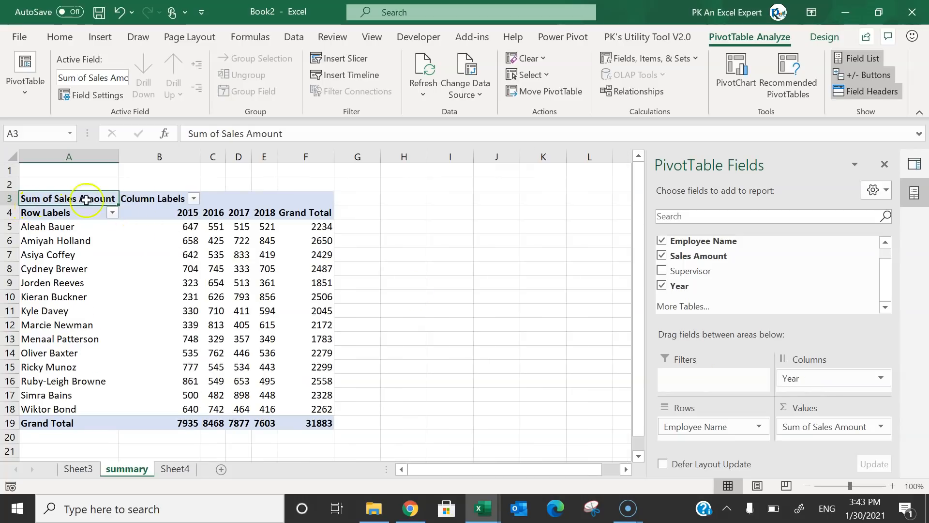
Apply the orange PivotTable style from the first row of the Medium styles
click(825, 36)
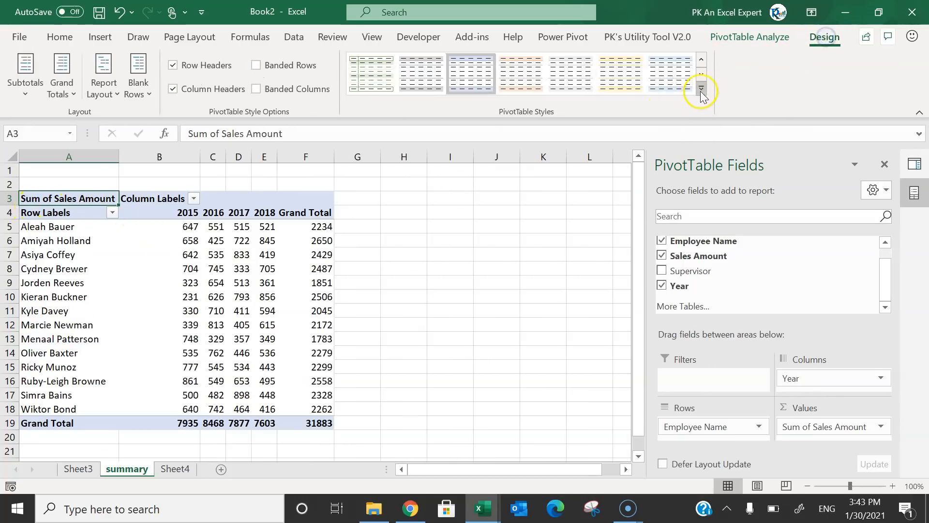
click(700, 90)
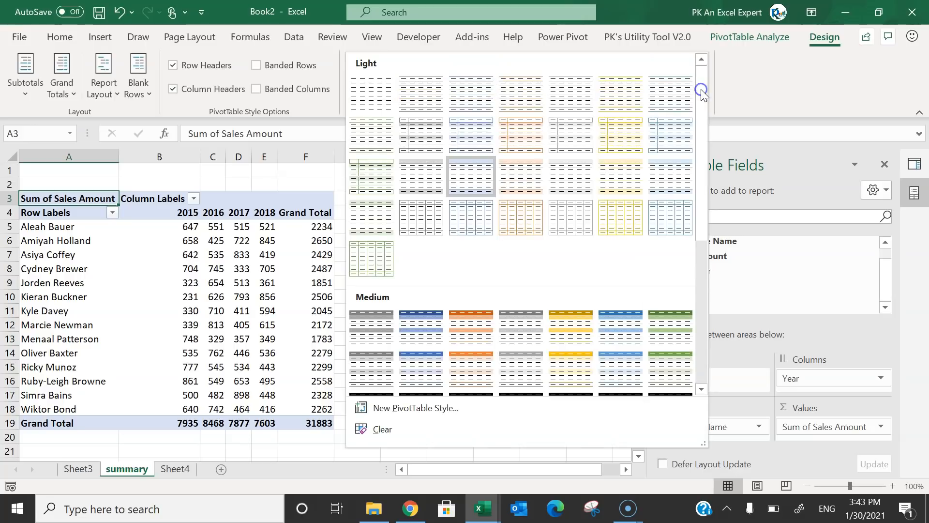
click(472, 333)
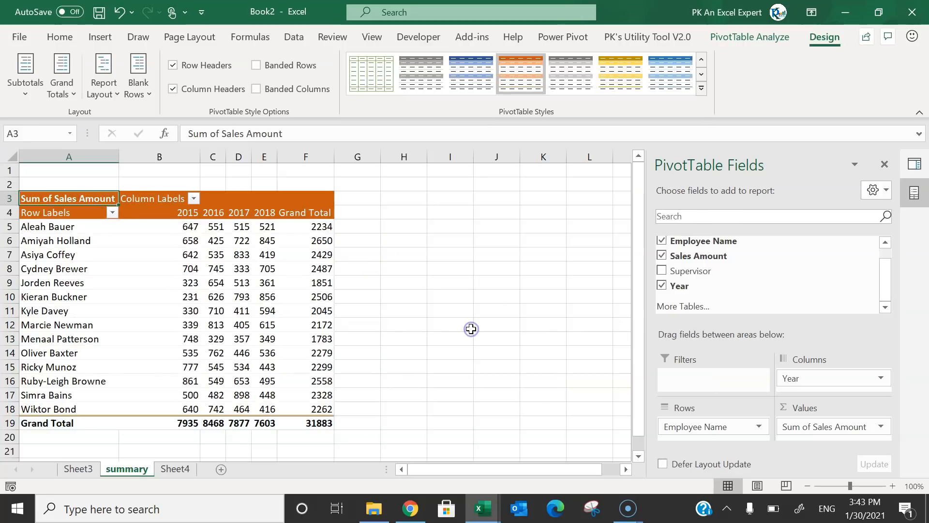
Turn off the gridlines on the summary sheet and hide row 3 above the pivot table's row labels
click(372, 36)
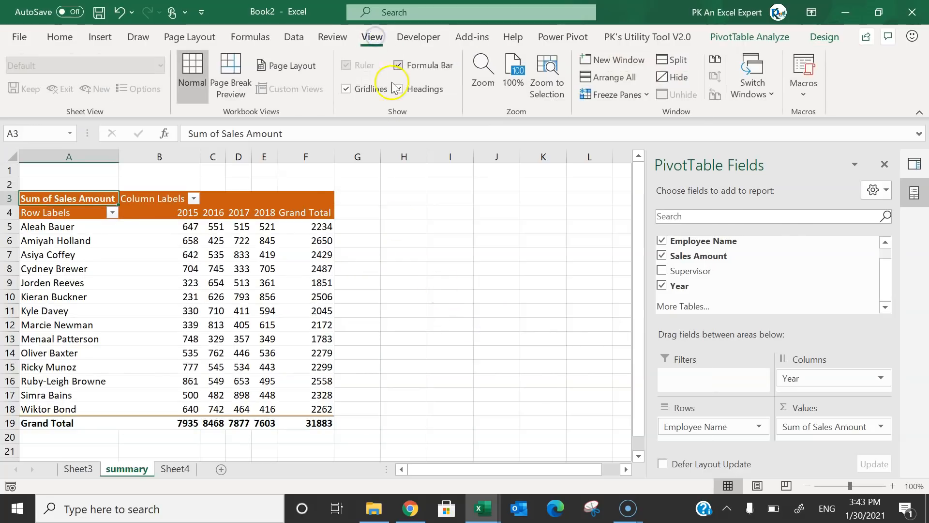
click(368, 88)
click(9, 198)
right_click(10, 197)
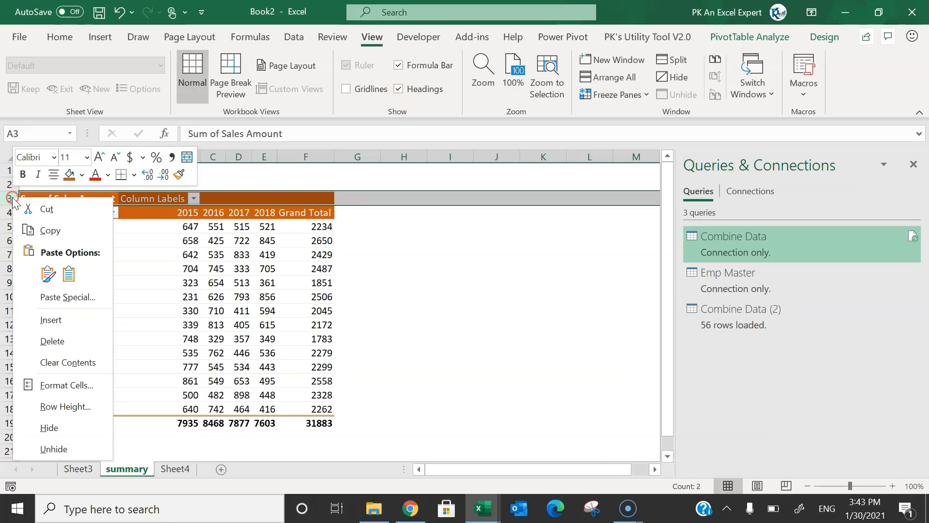
click(57, 427)
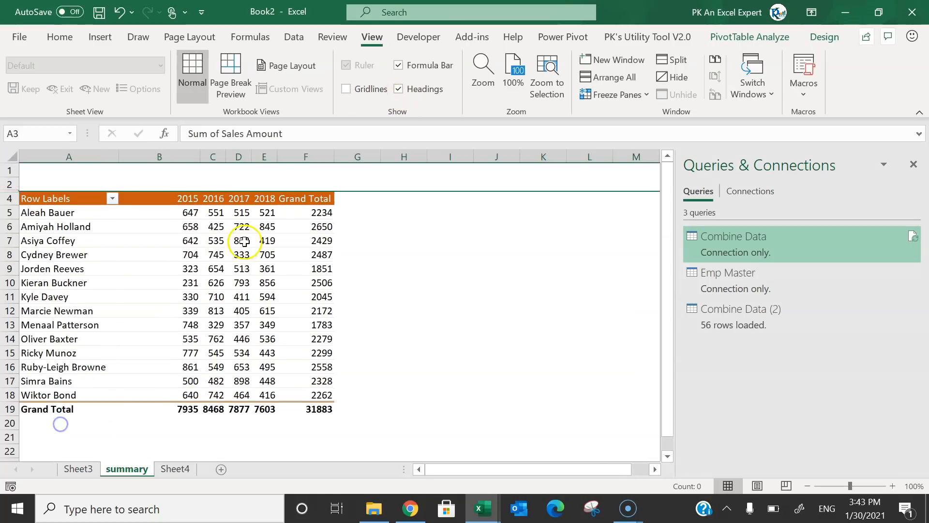
Turn off Autofit column widths on update in the pivot table's options
click(242, 240)
click(178, 199)
right_click(238, 240)
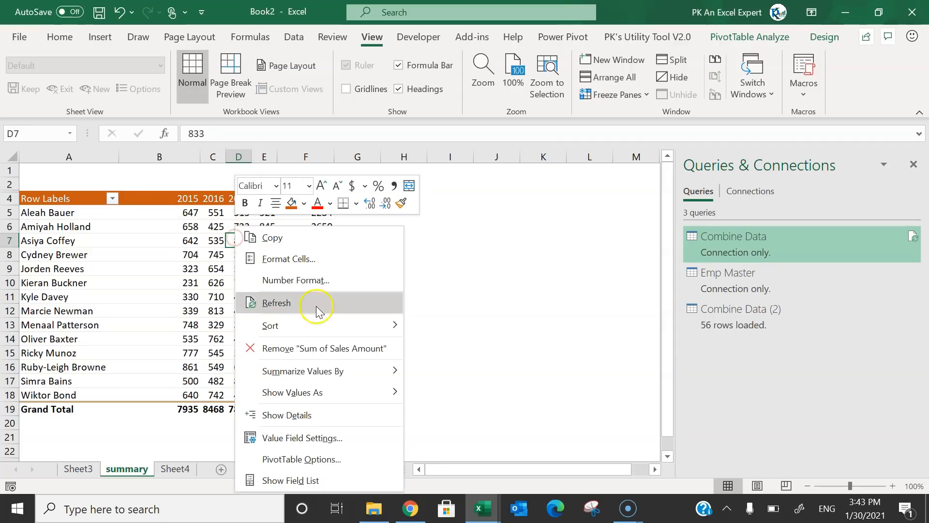
click(303, 459)
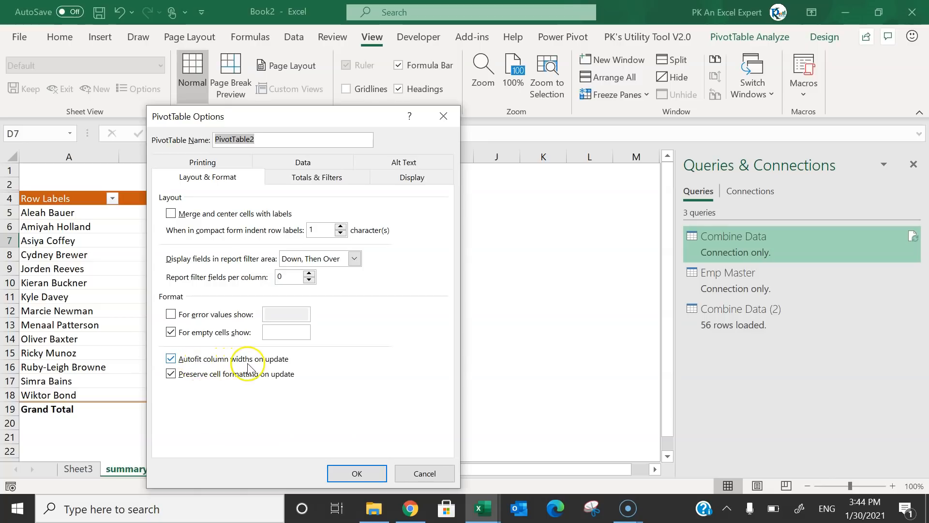
click(269, 361)
Widen columns B through F of the pivot table to one equal width that fits the year and Grand Total headings
drag(162, 156, 374, 161)
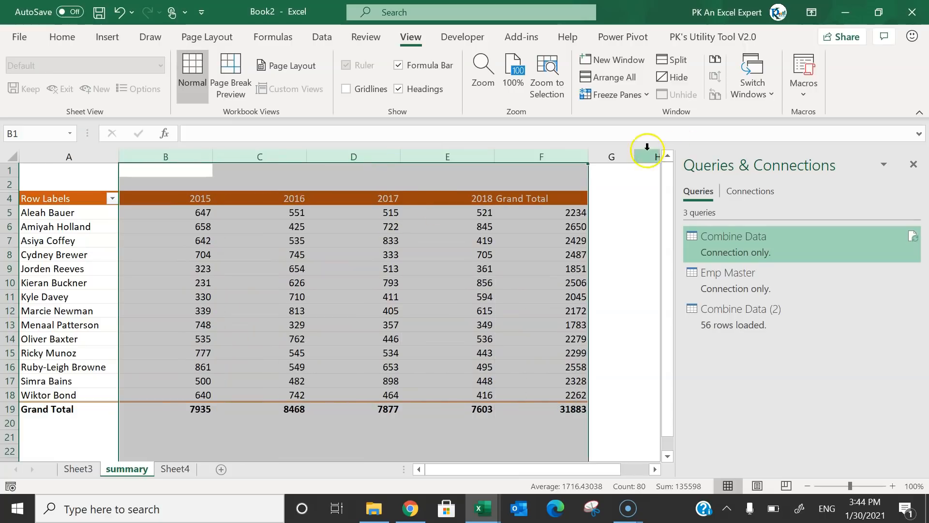
drag(587, 155, 571, 153)
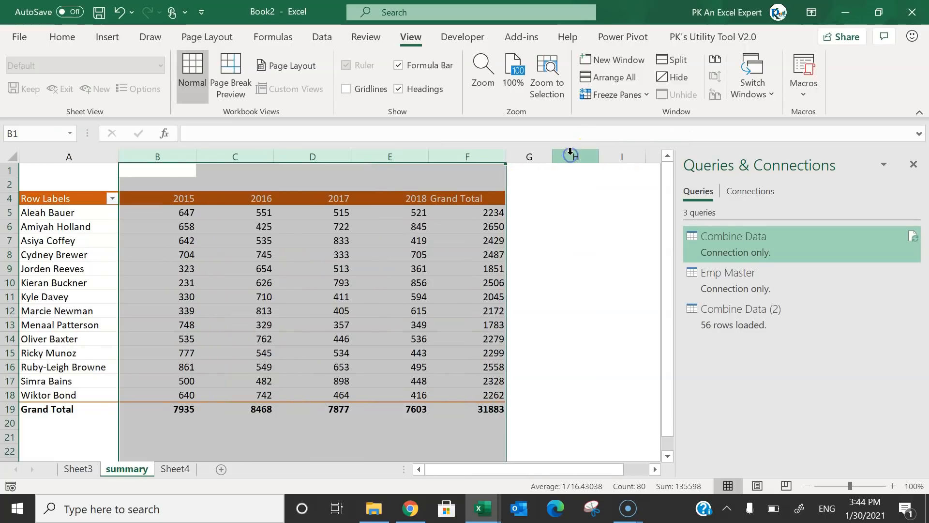
click(321, 266)
click(237, 227)
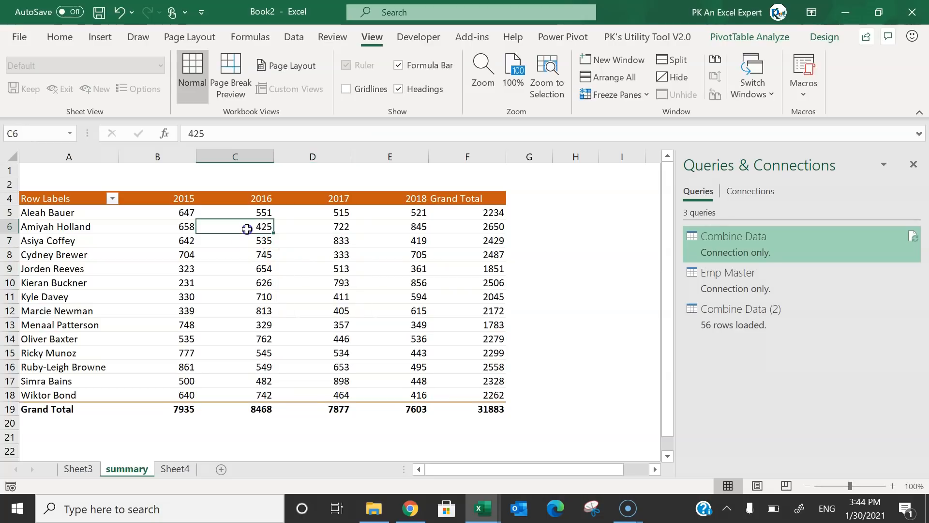
Insert a Supervisor slicer for the pivot table and shift it slightly across the sheet
click(100, 37)
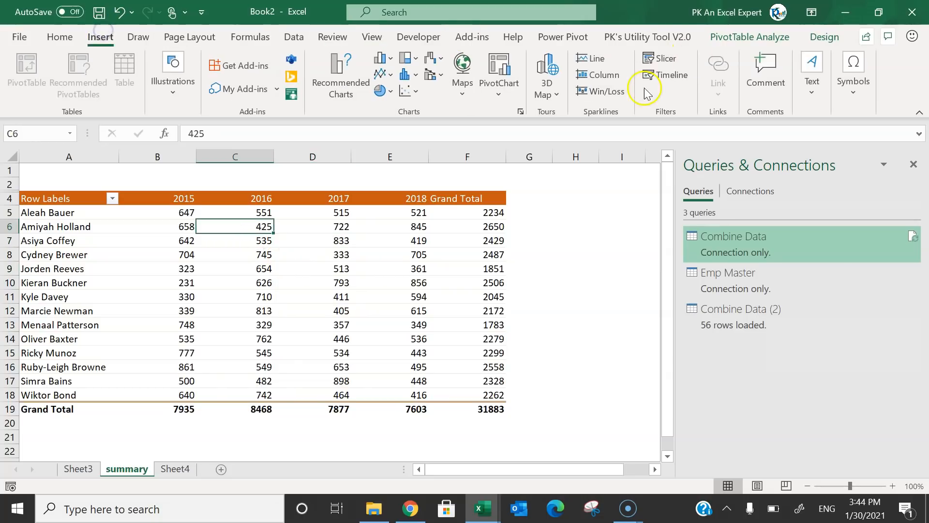
click(661, 58)
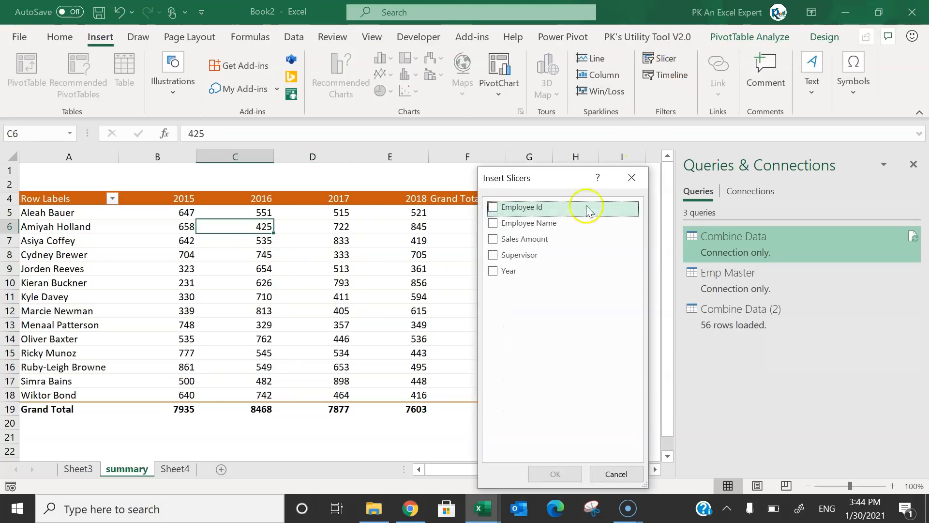
click(494, 256)
click(555, 473)
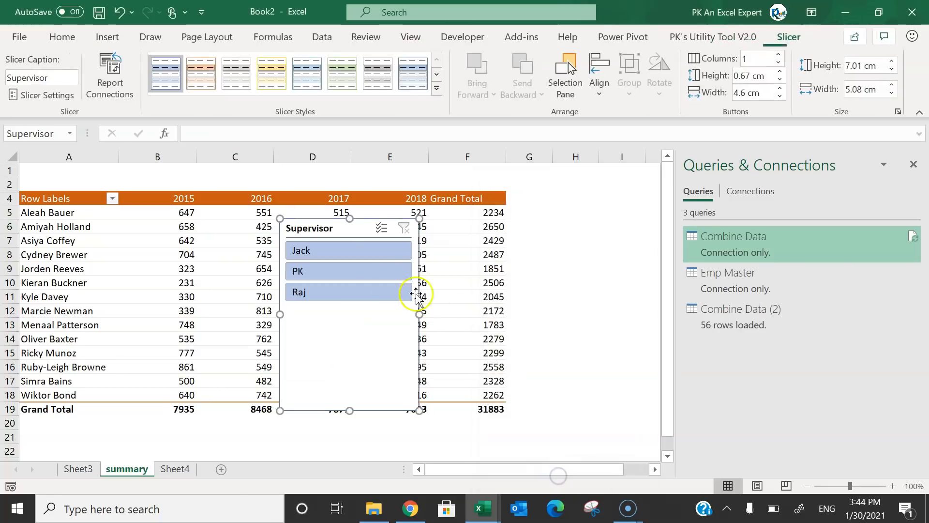
drag(351, 231, 395, 232)
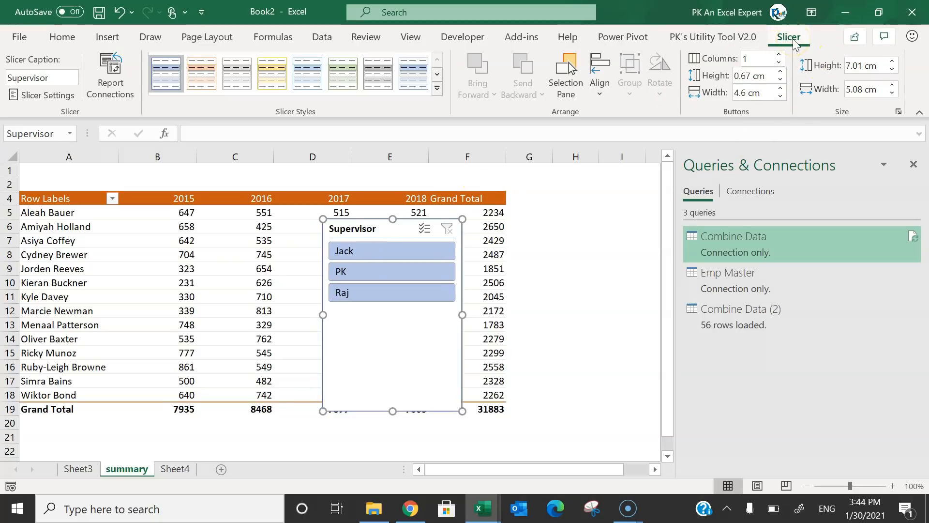
Arrange the Supervisor slicer in 3 columns at about 1.8 by 5.56 cm and fit it above the pivot table by heightening the top rows
click(779, 55)
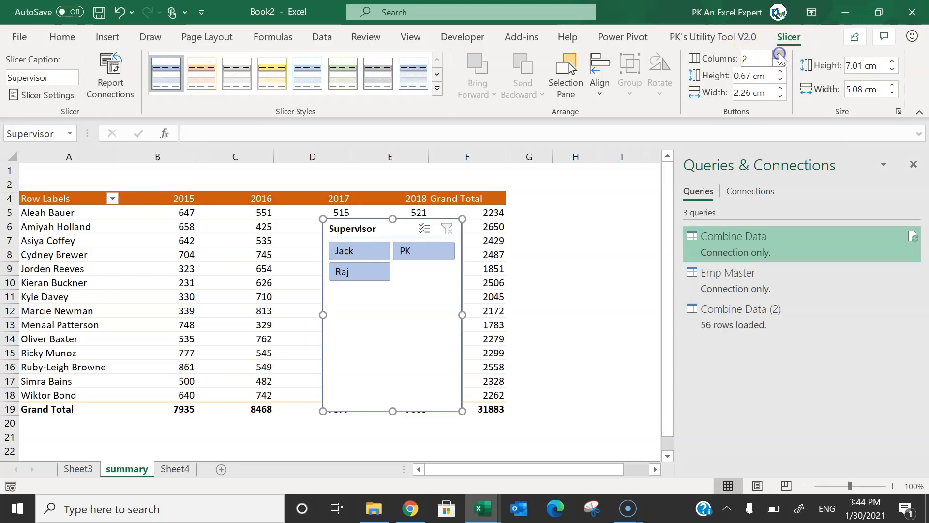
click(779, 55)
drag(462, 410, 475, 268)
drag(402, 229, 409, 173)
drag(7, 189, 7, 210)
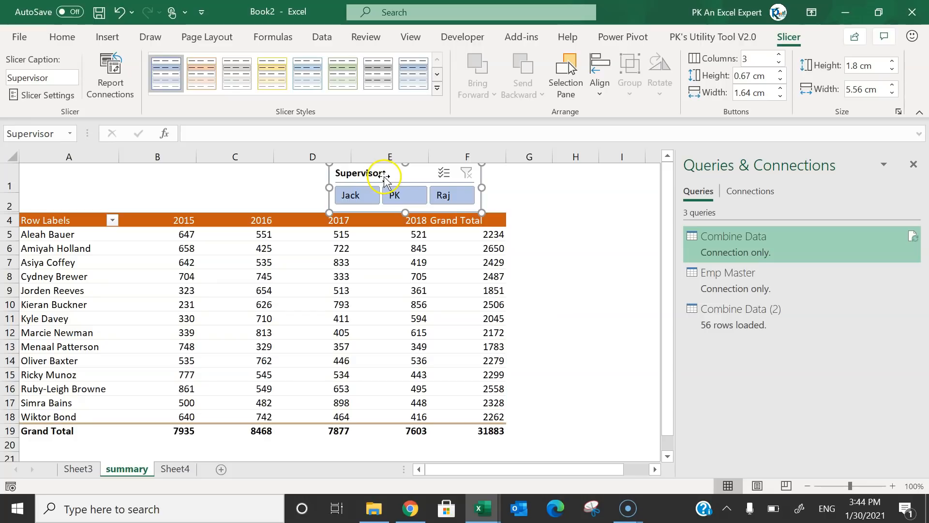
Apply the orange Dark slicer style to the Supervisor slicer
click(437, 89)
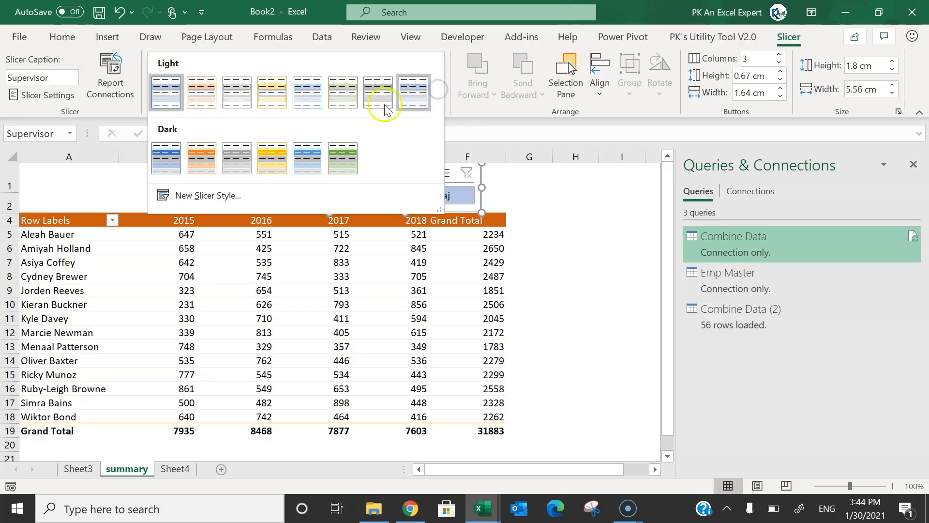
click(201, 160)
click(532, 199)
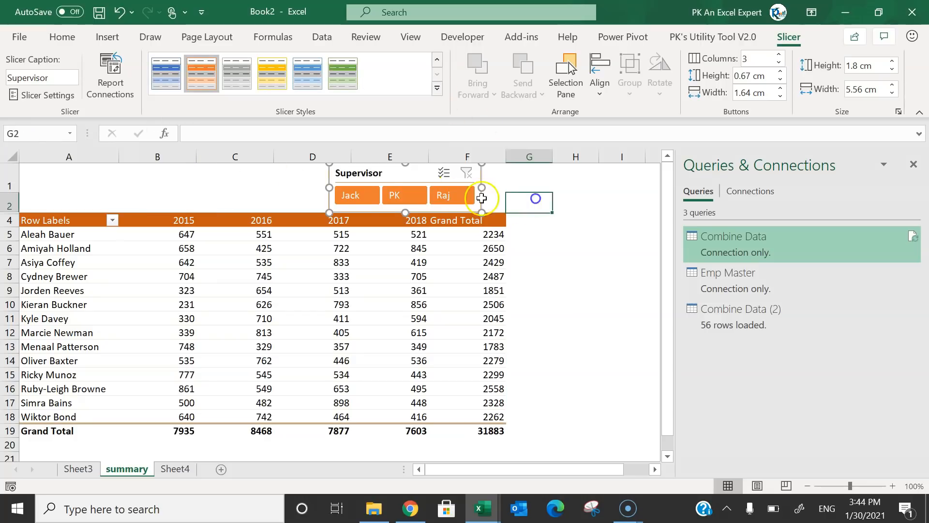
Test the Supervisor slicer by filtering the pivot table to each supervisor in turn, and clear the filter
click(353, 190)
click(410, 196)
click(455, 193)
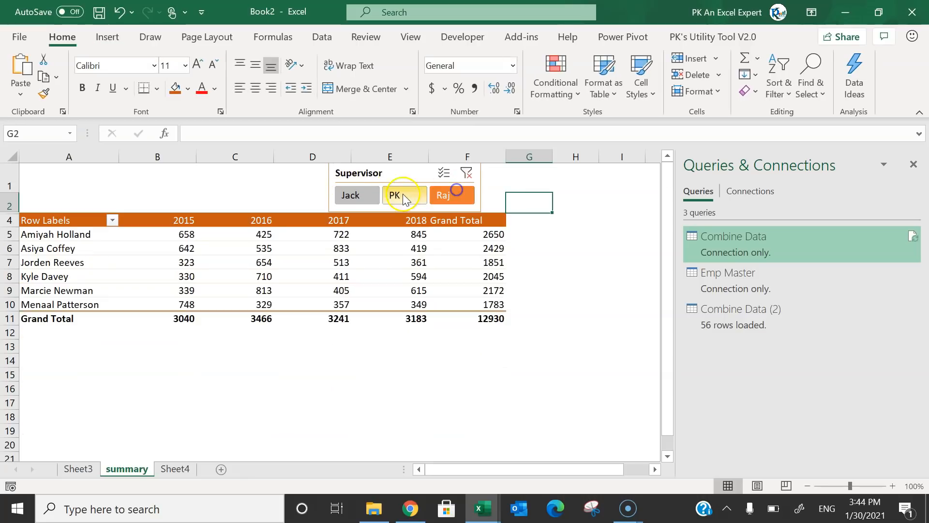
click(354, 194)
click(396, 196)
click(445, 194)
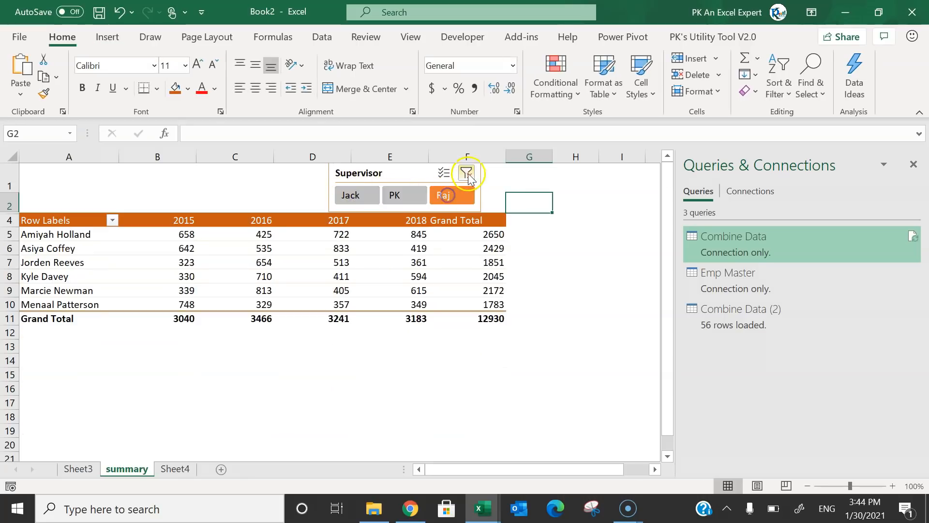
click(468, 173)
Close the Queries & Connections pane and enter the heading Trend in cell K4
click(913, 164)
click(660, 214)
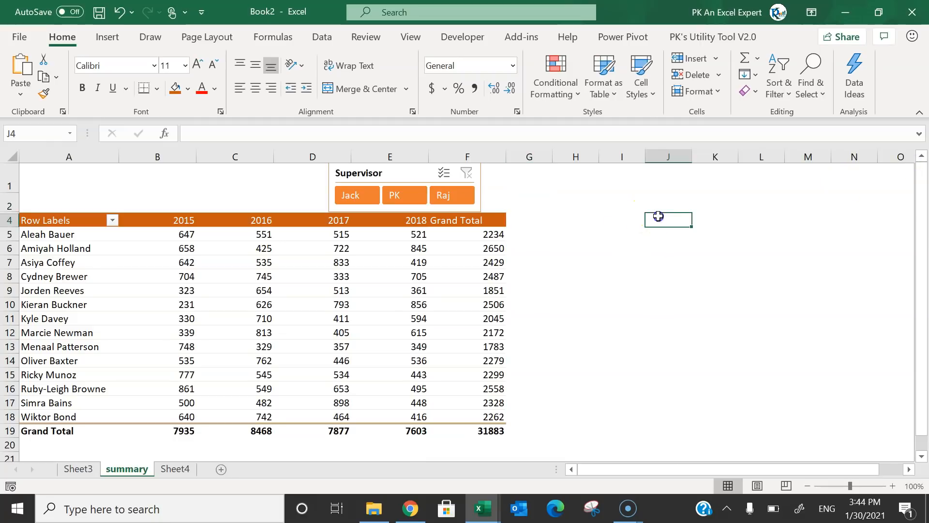
click(701, 214)
drag(196, 222, 467, 221)
click(465, 222)
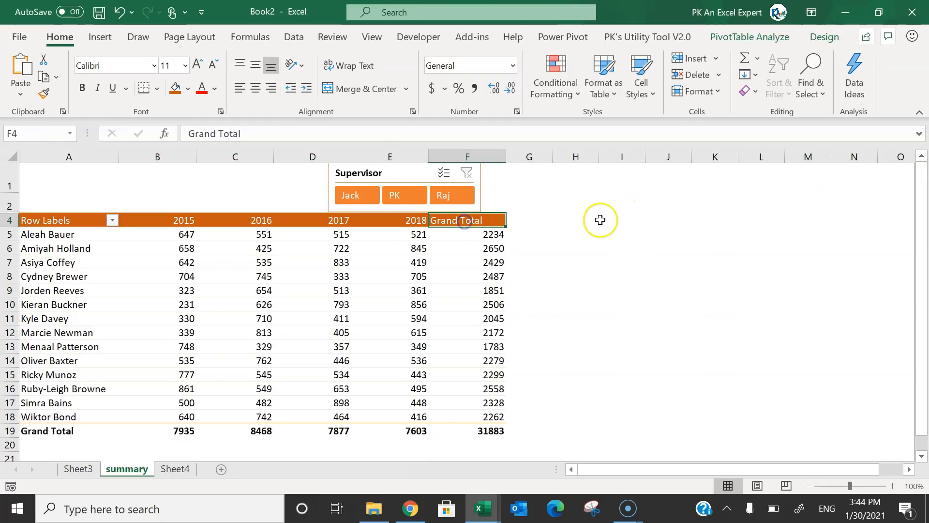
click(671, 220)
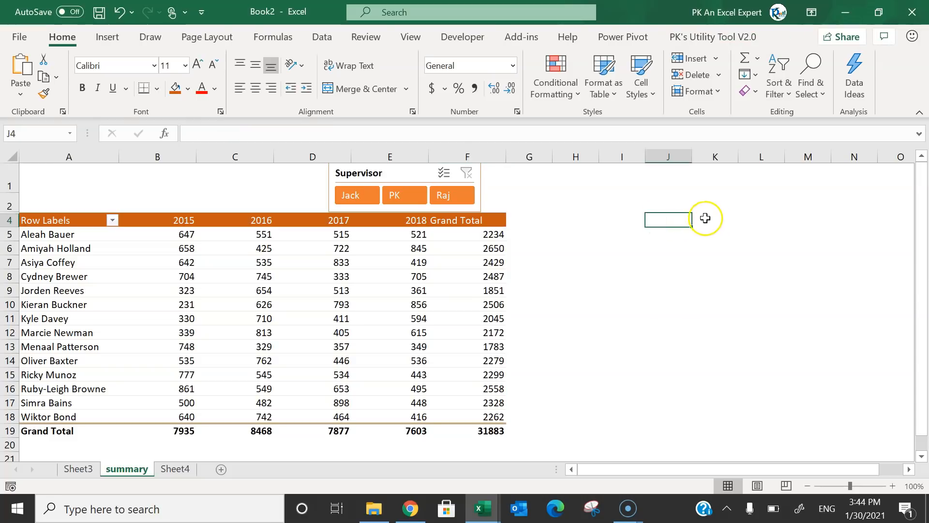
click(710, 220)
text(Re)
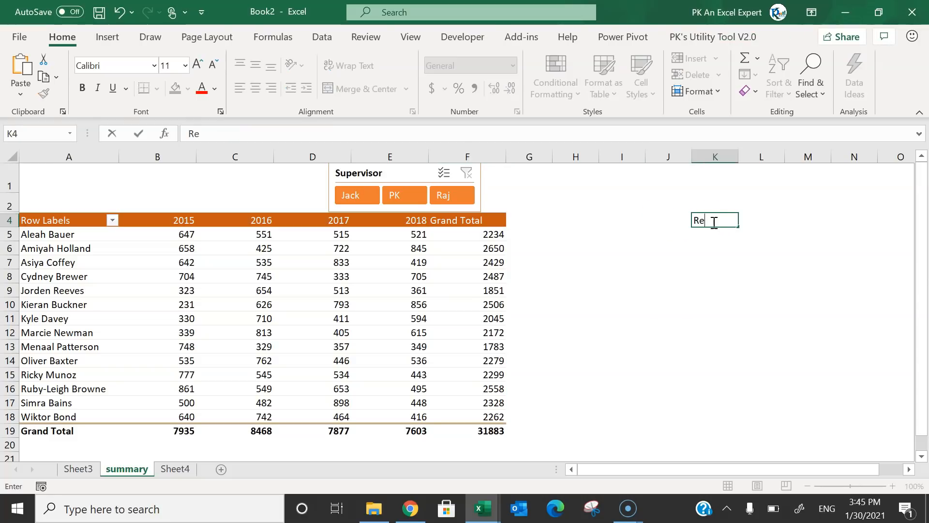
text(end)
key(Return)
Copy the formatting of the Grand Total header in F4 onto the Trend heading in K4
click(488, 222)
click(44, 93)
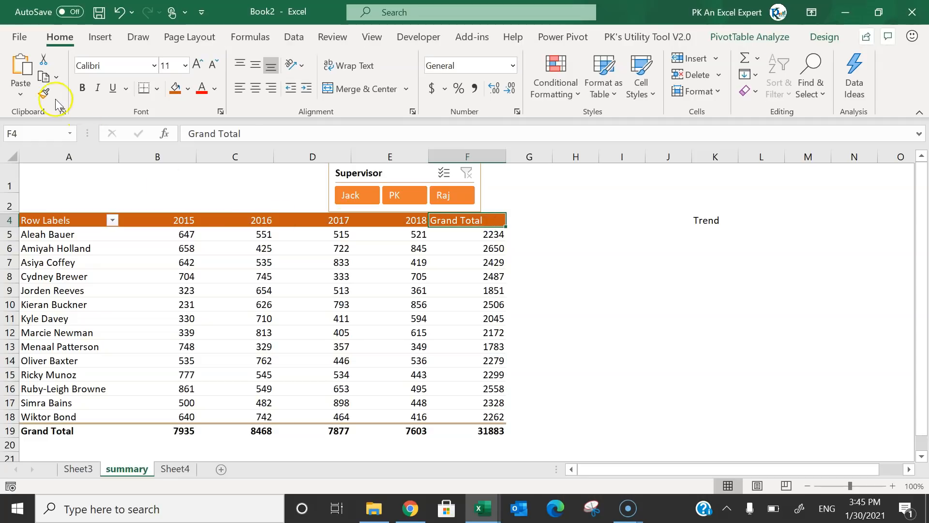
click(711, 220)
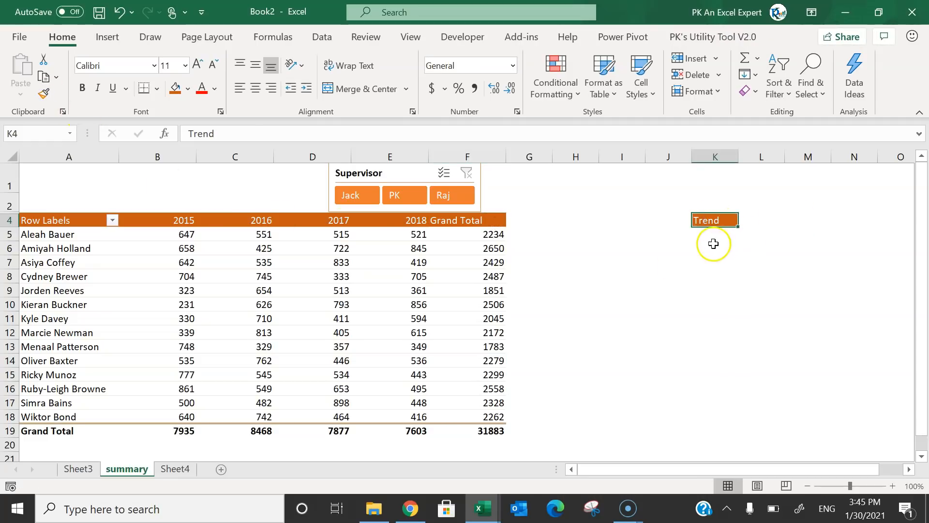
Insert a line sparkline in cell K5 using the 2015 to 2018 values in B5:E5
click(712, 234)
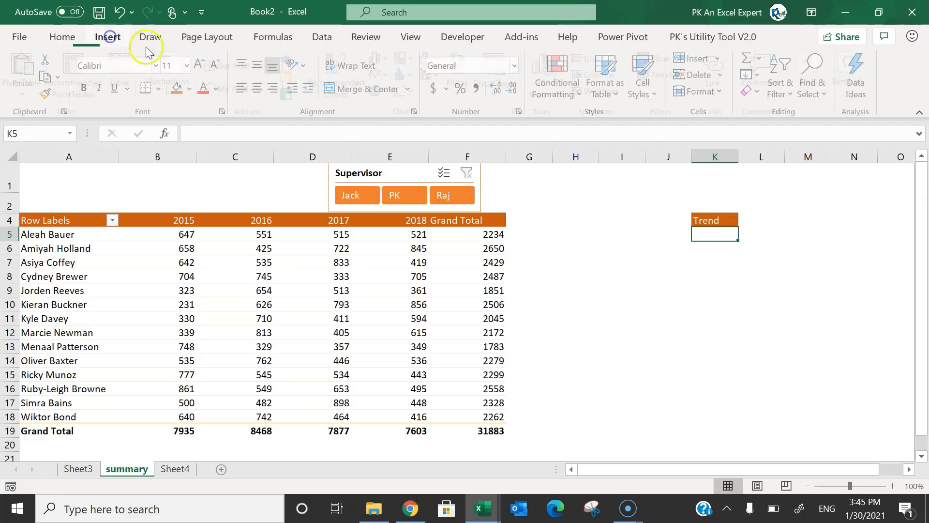
click(108, 38)
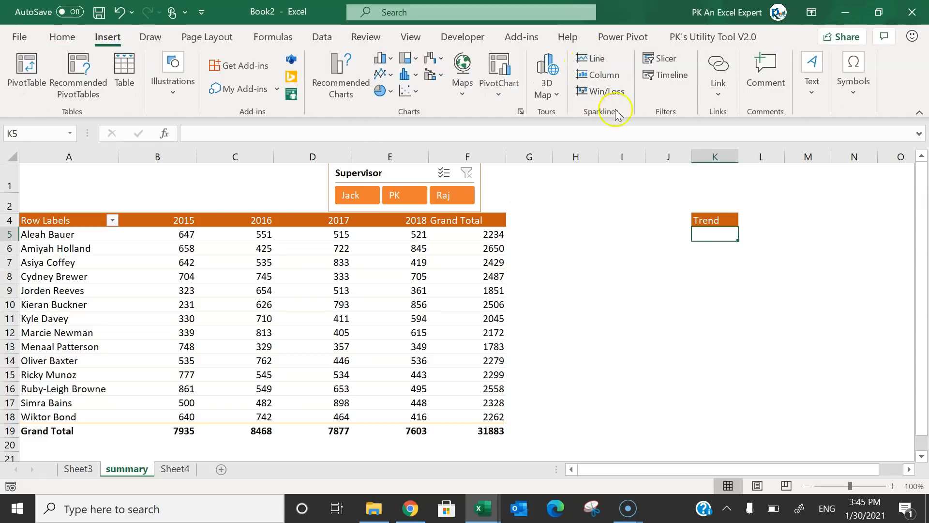
click(599, 59)
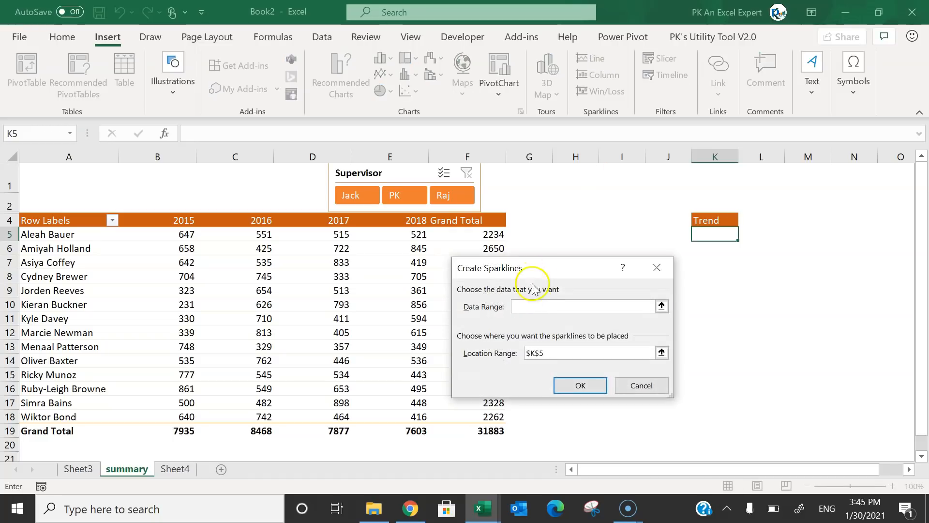
drag(184, 234, 413, 234)
click(580, 385)
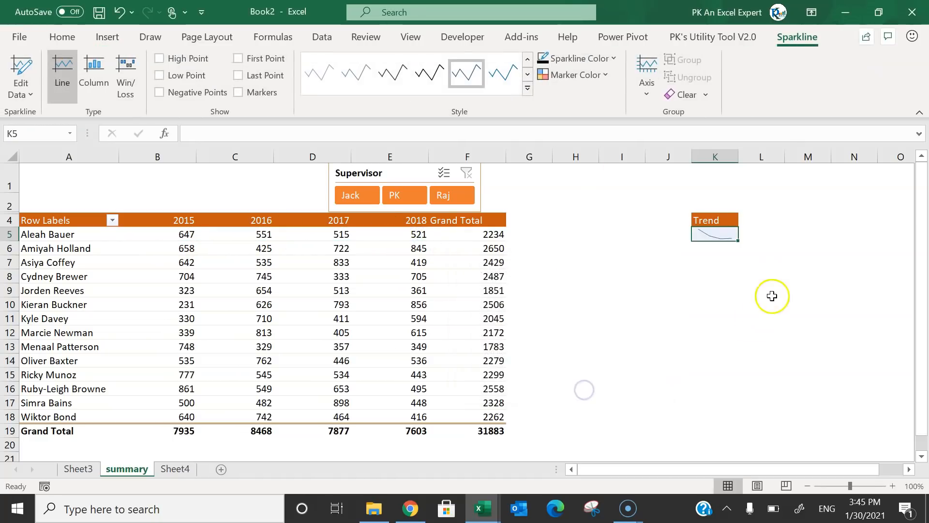
Widen the Trend column K and hide the empty columns G through J so it sits beside the pivot table
drag(737, 157, 761, 157)
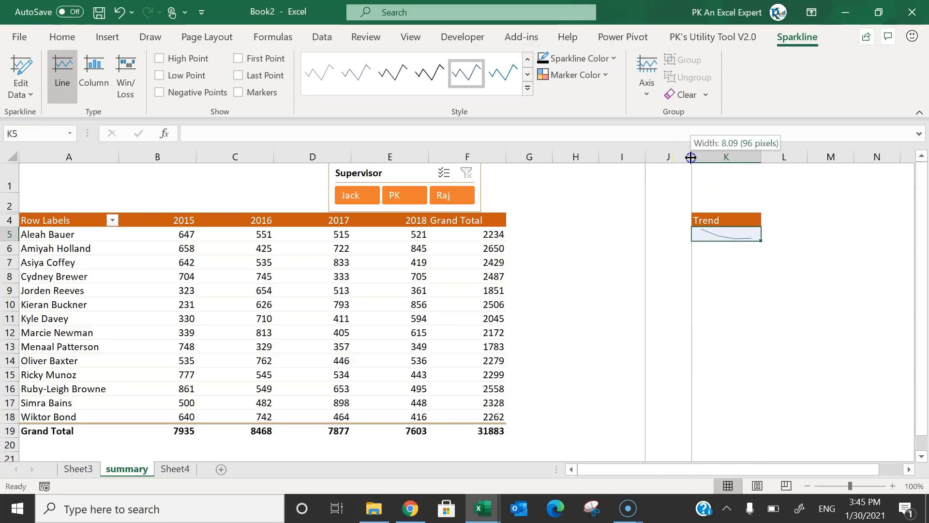
drag(543, 157, 653, 157)
right_click(614, 217)
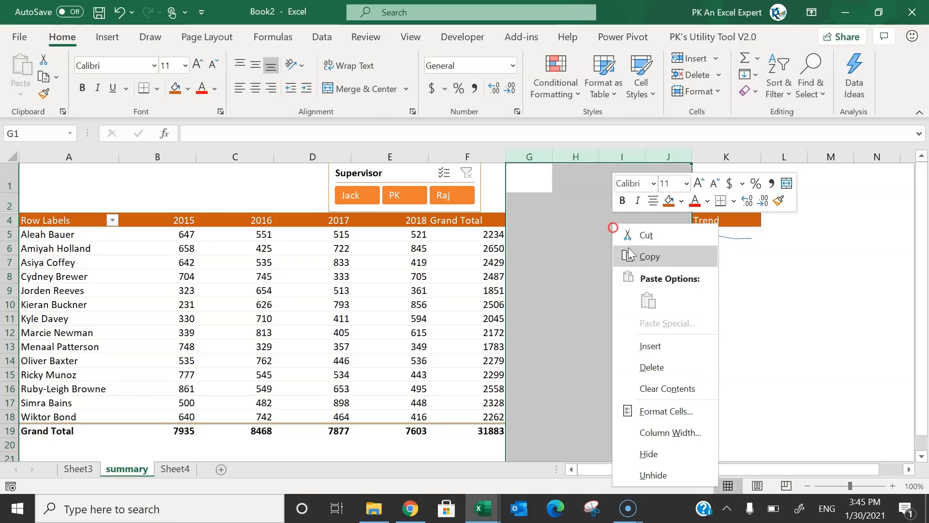
click(658, 451)
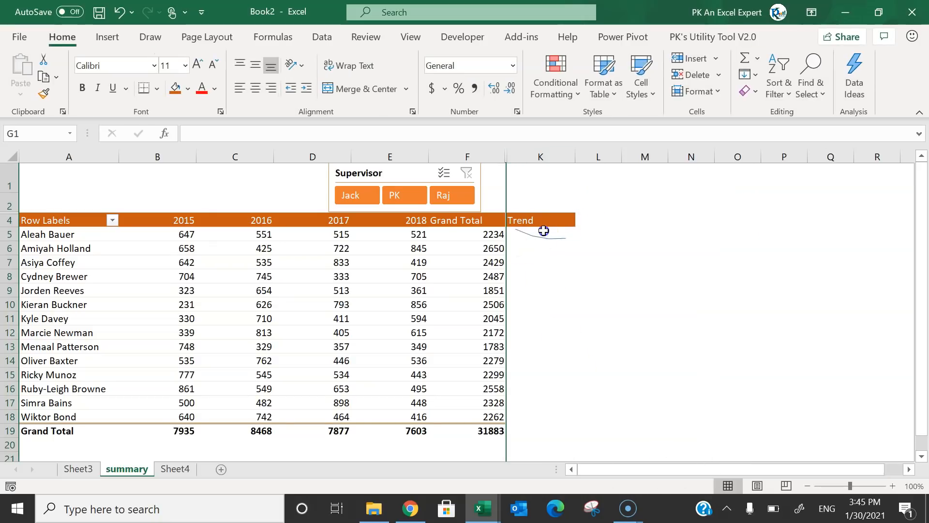
click(543, 234)
drag(575, 156, 583, 158)
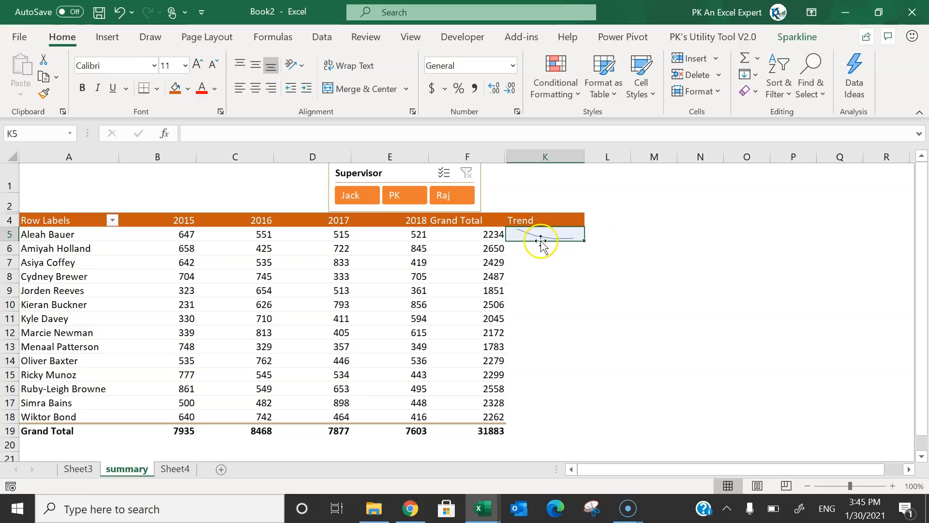
Show the high point, low point and markers on the K5 sparkline and apply the dark-line style with blue markers
click(802, 41)
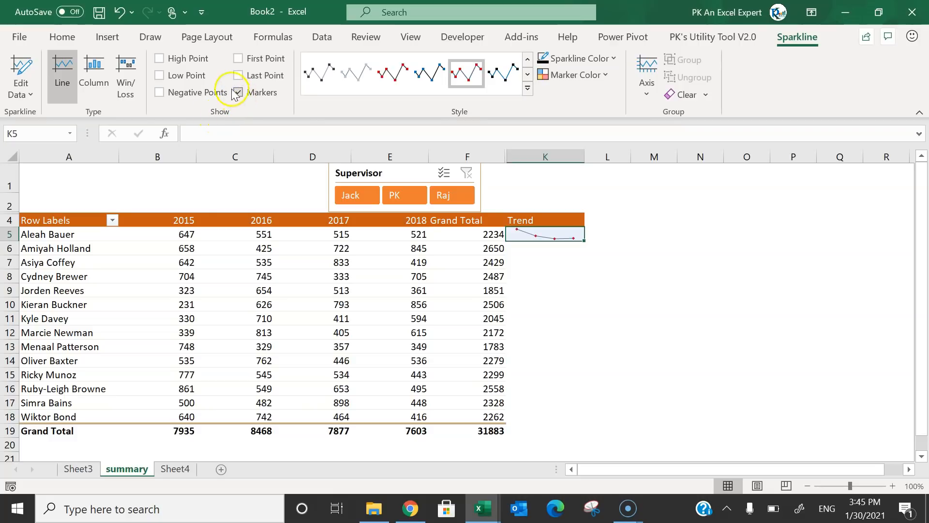
click(186, 81)
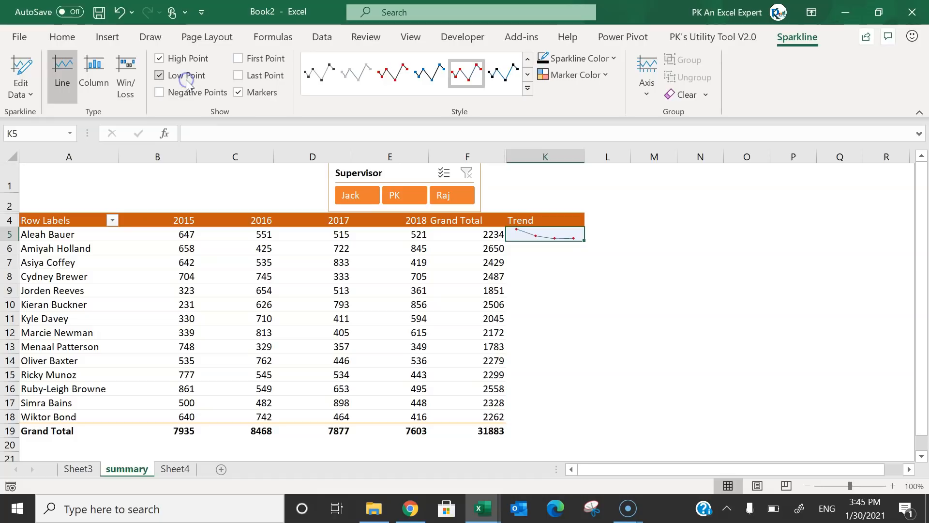
click(527, 89)
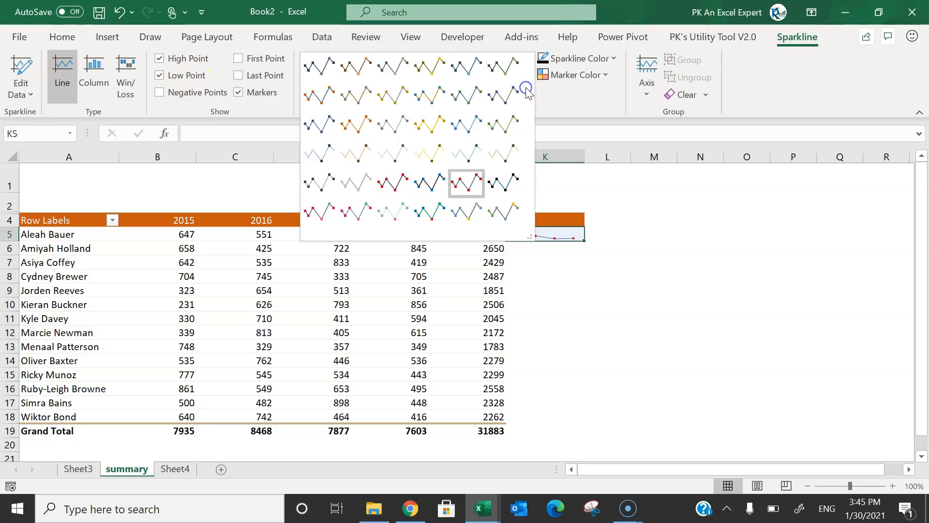
click(426, 189)
click(663, 259)
Set the color of the K5 sparkline's markers to black
click(546, 237)
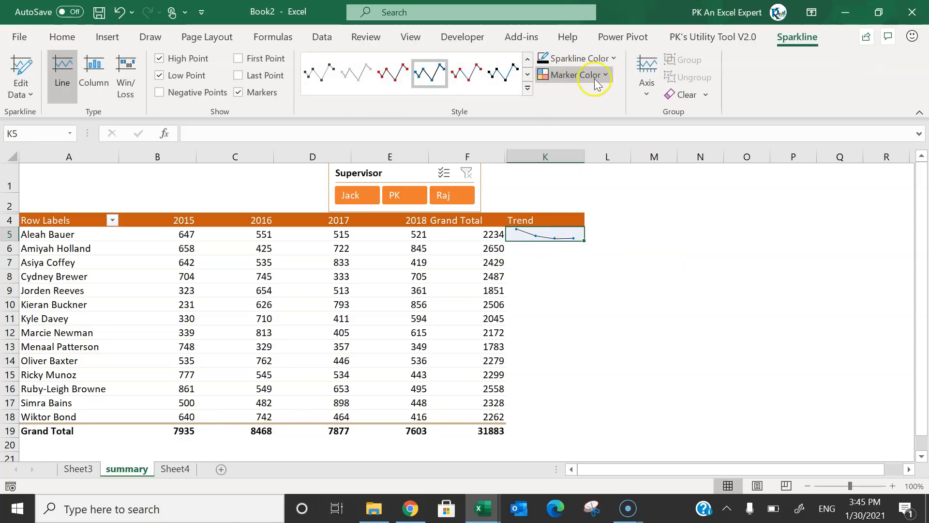
click(604, 75)
mouse_move(607, 117)
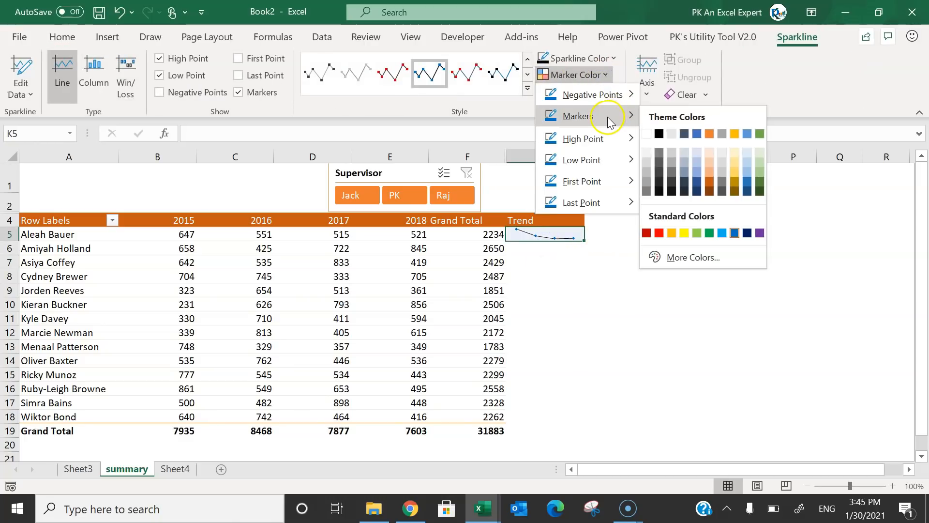
click(660, 133)
Color the K5 sparkline's high point green and its low point red
click(597, 75)
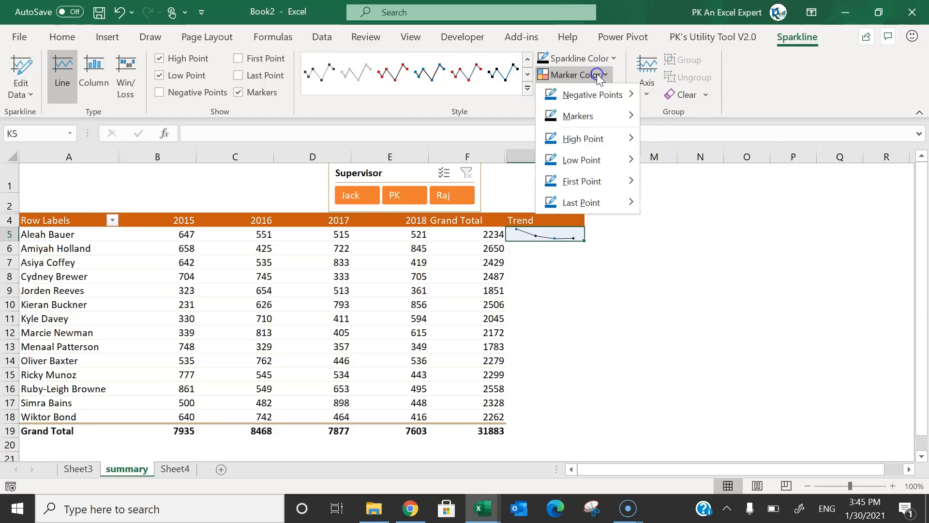
click(602, 138)
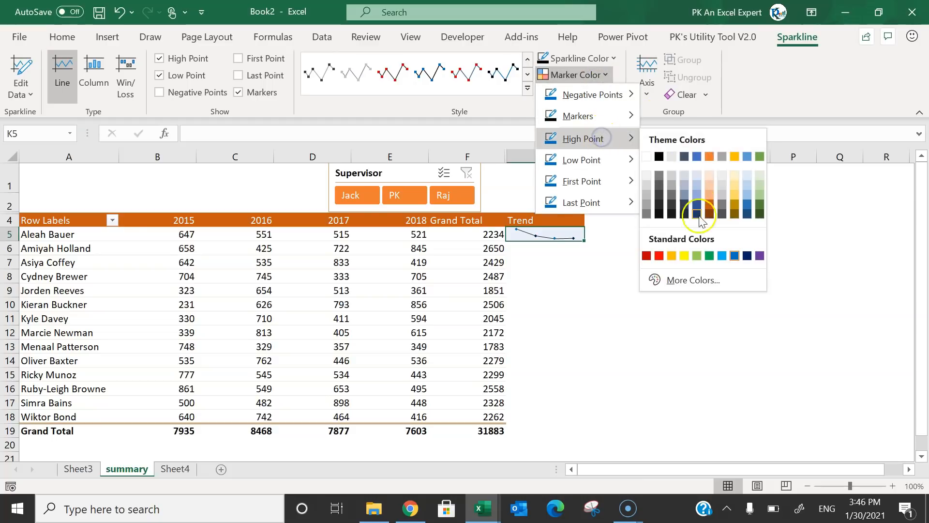
click(709, 256)
click(600, 75)
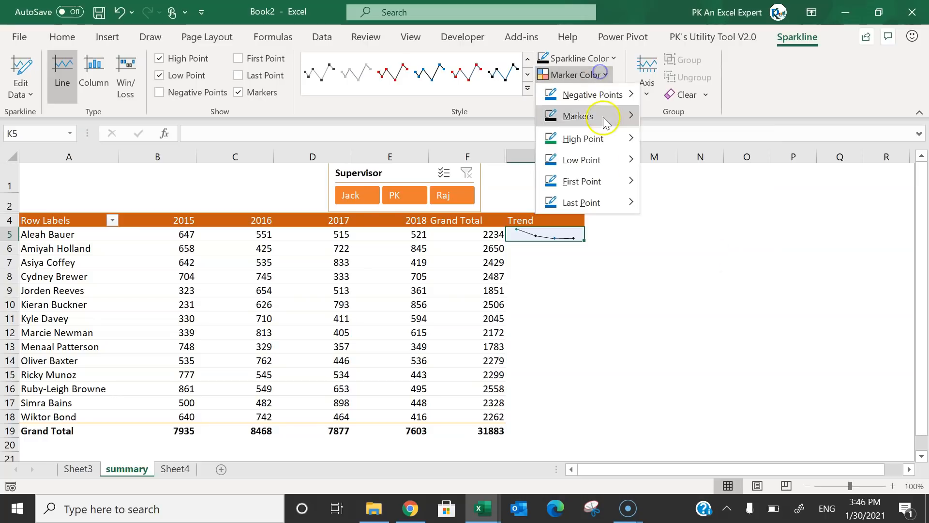
click(602, 158)
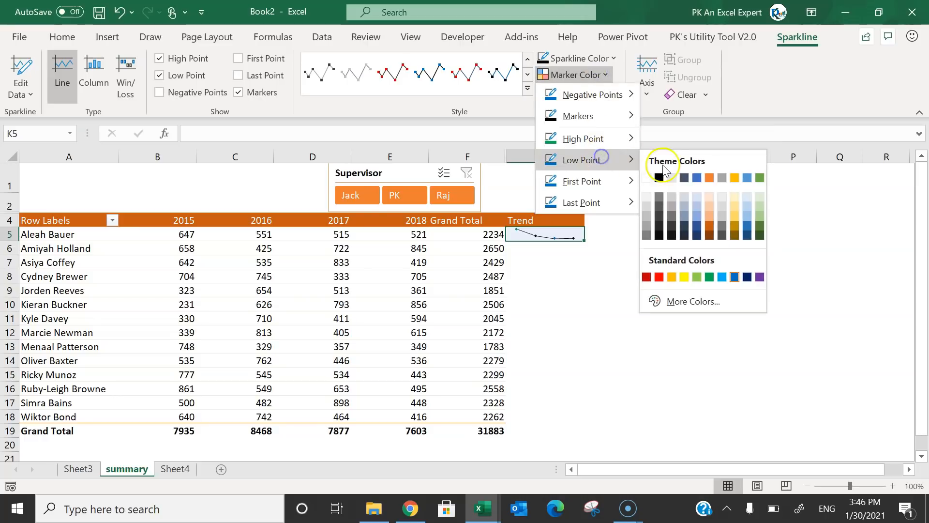
click(647, 276)
click(660, 250)
click(564, 234)
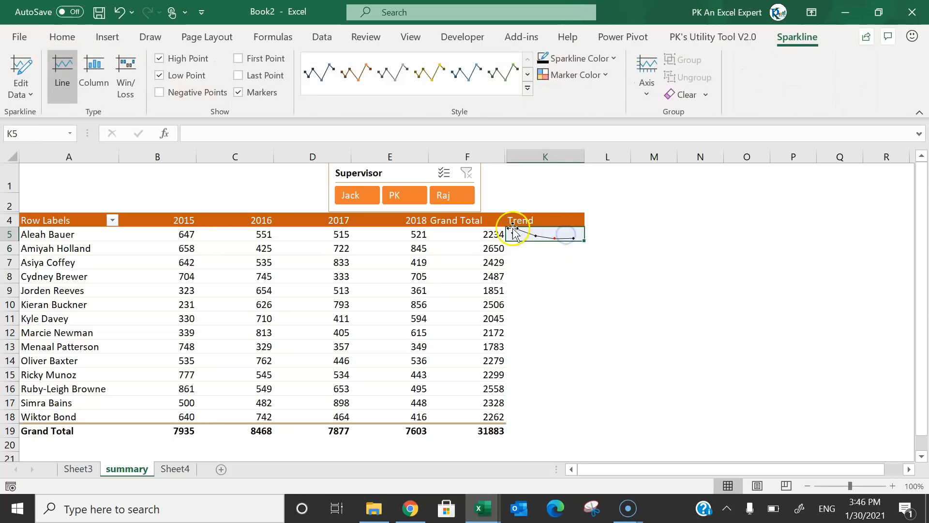
click(600, 251)
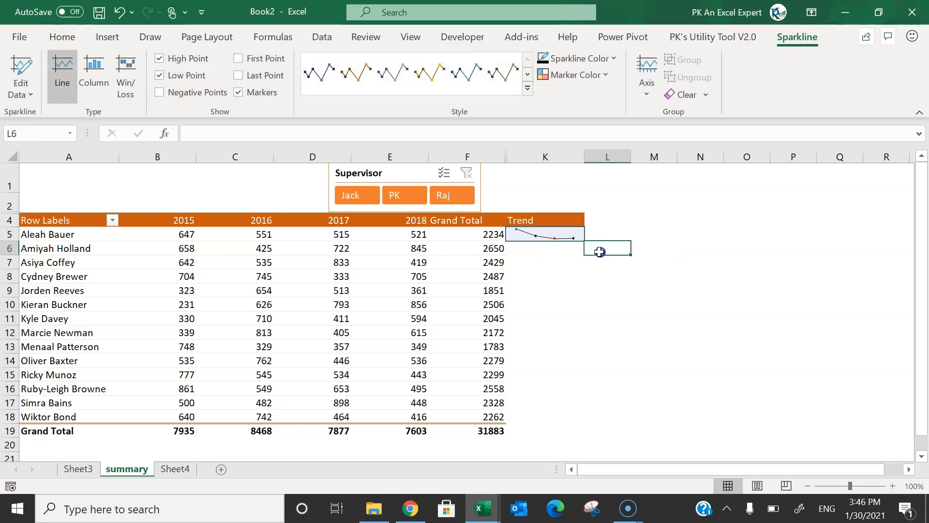
Fill the K5 sparkline down the Trend column for all pivot rows, extending it past the Grand Total row
click(556, 236)
drag(24, 234, 59, 415)
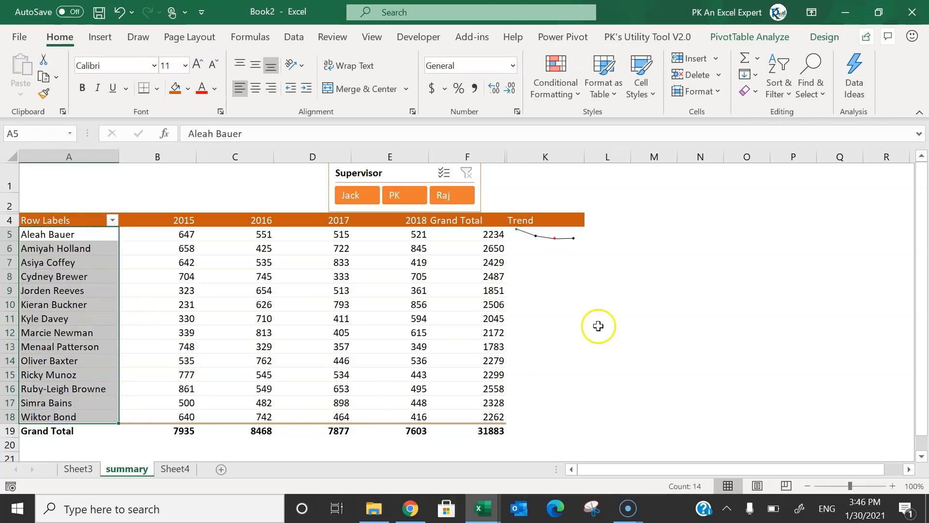
click(559, 234)
drag(559, 234, 549, 397)
scroll(568, 402, down, 8)
scroll(548, 395, down, 1)
scroll(549, 396, down, 1)
scroll(549, 377, up, 14)
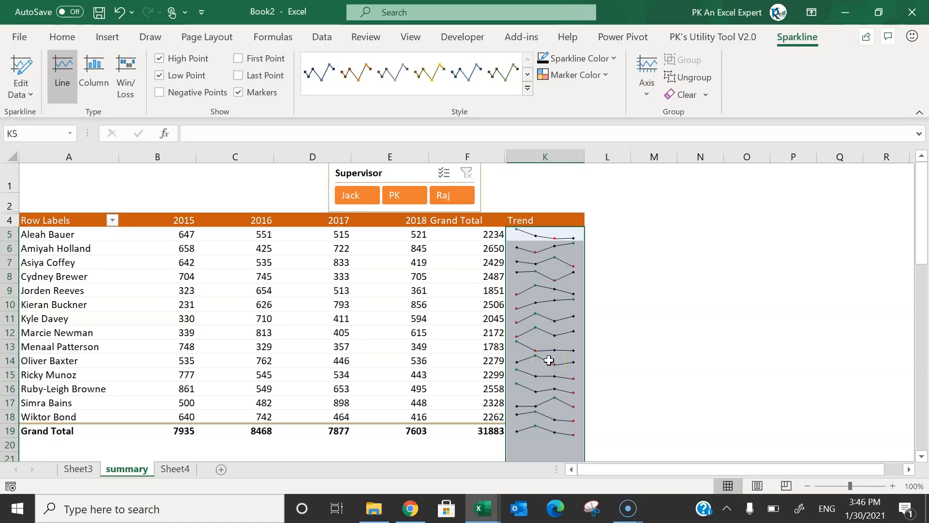
Check the filled sparkline cells in the Trend column below the Grand Total row
click(617, 404)
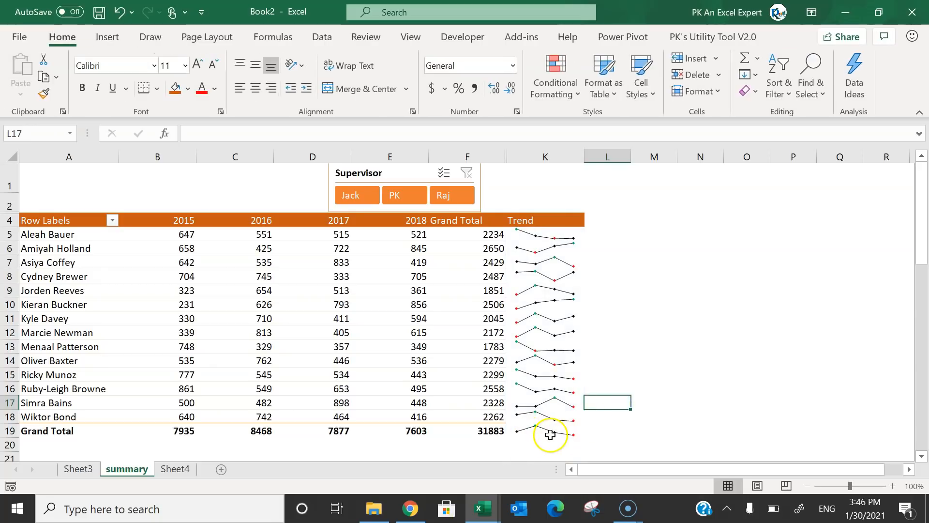
scroll(677, 421, down, 2)
click(556, 378)
click(539, 422)
click(545, 448)
scroll(611, 341, up, 2)
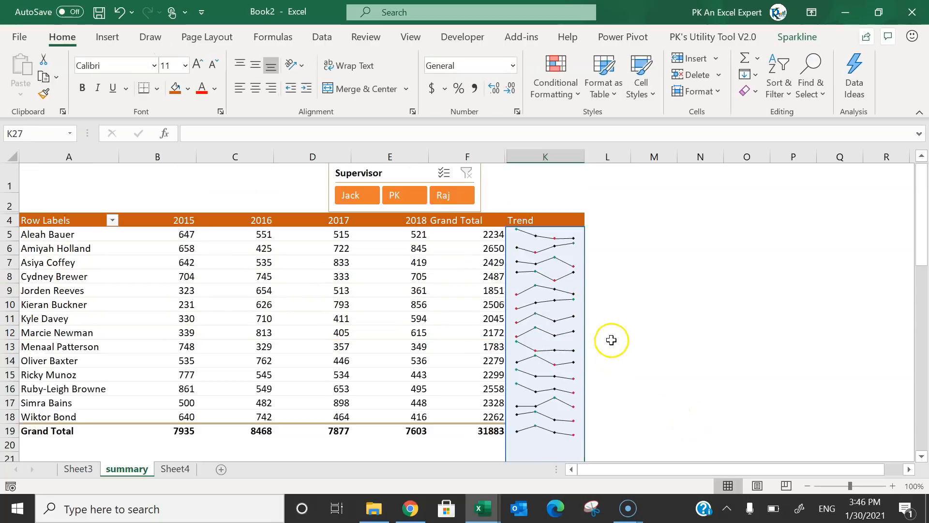
click(531, 189)
Test the Supervisor slicer by filtering the pivot table to individual supervisors in turn, and clear the filter
click(350, 193)
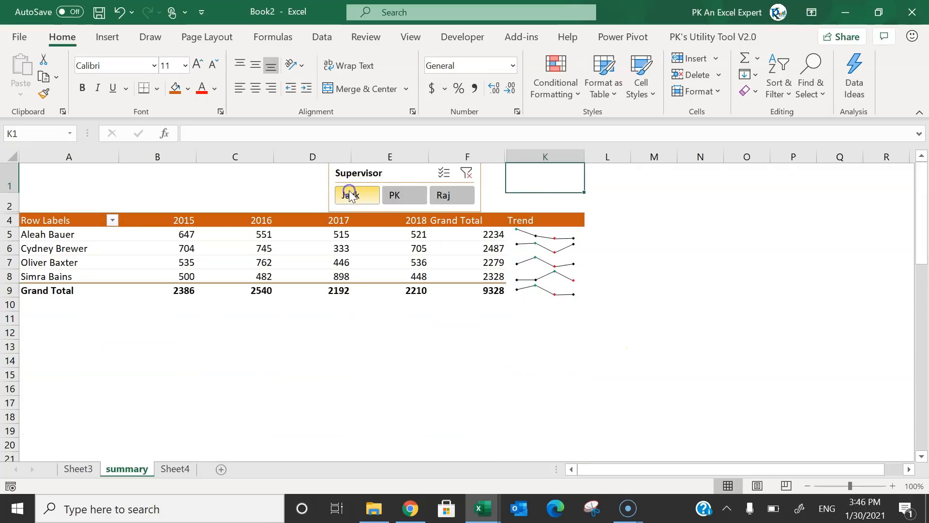
click(394, 195)
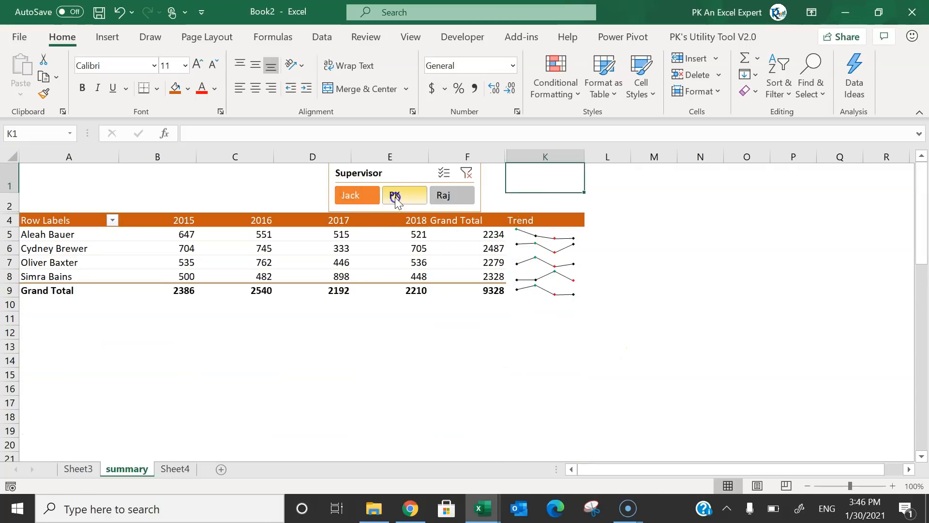
click(453, 198)
click(346, 196)
click(467, 173)
click(225, 180)
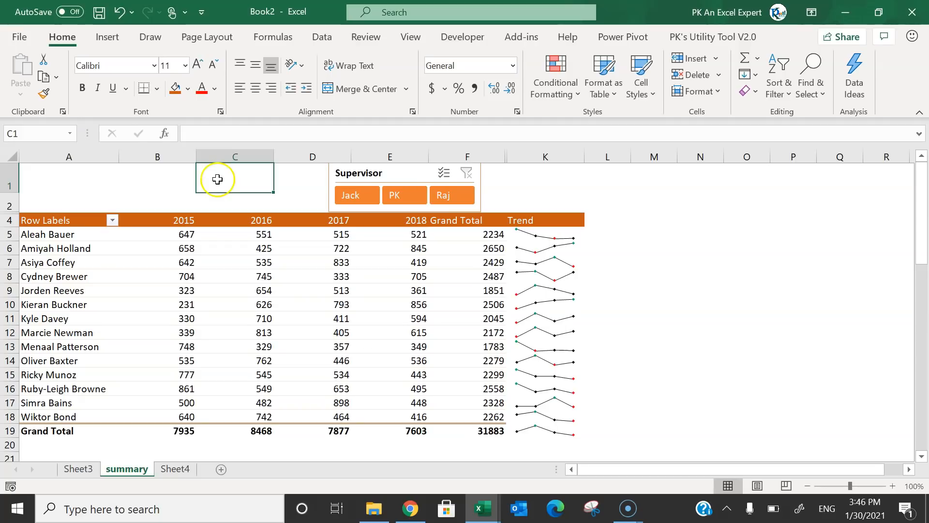
click(237, 234)
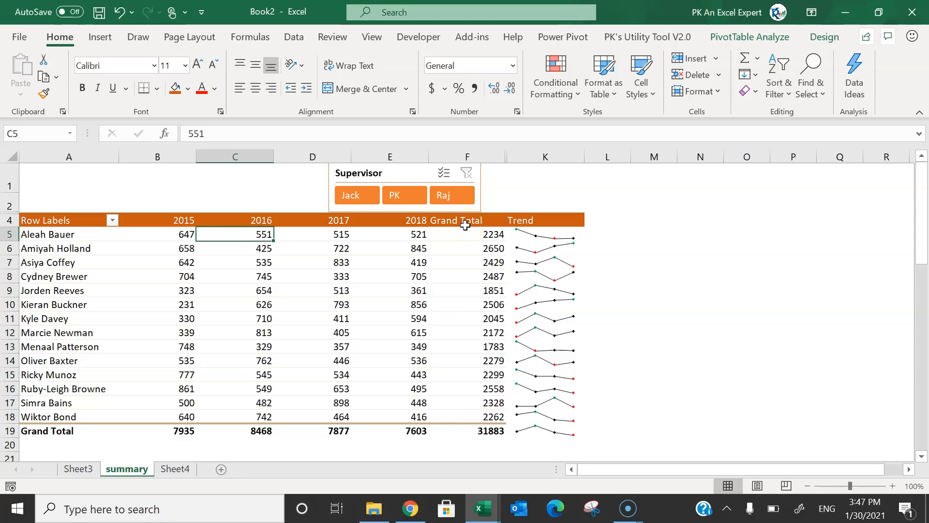